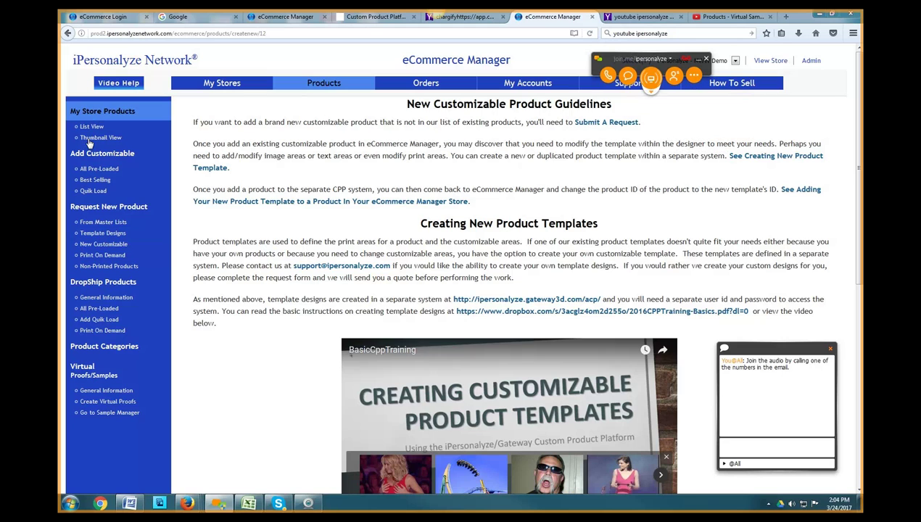
Show the six store products in List View, sorted alphabetically by product name
click(89, 128)
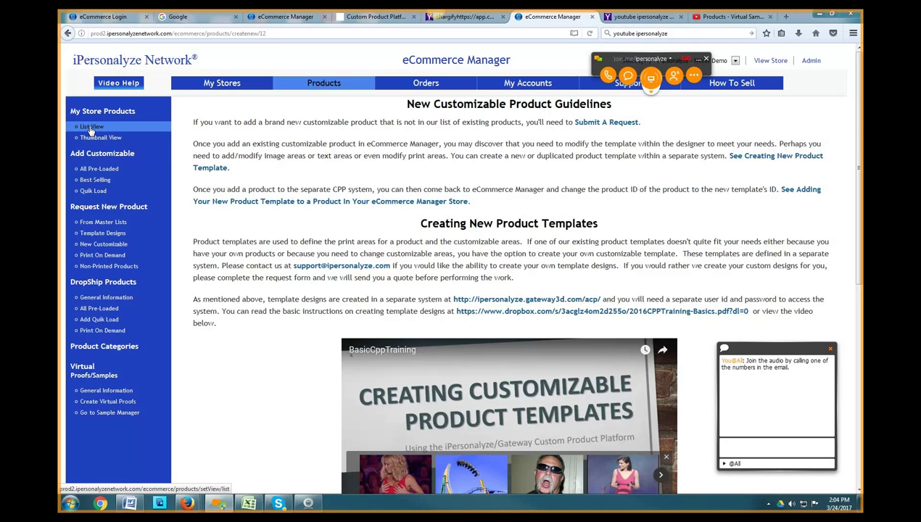
click(91, 128)
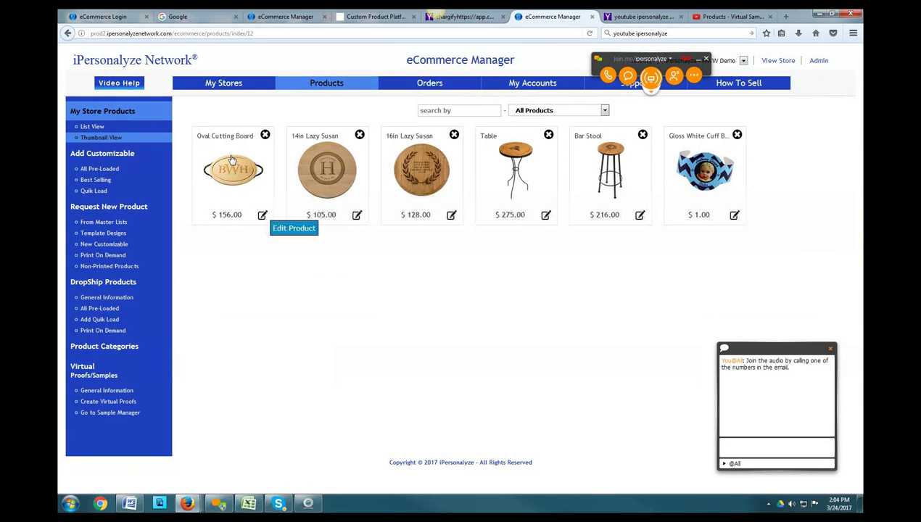
click(98, 128)
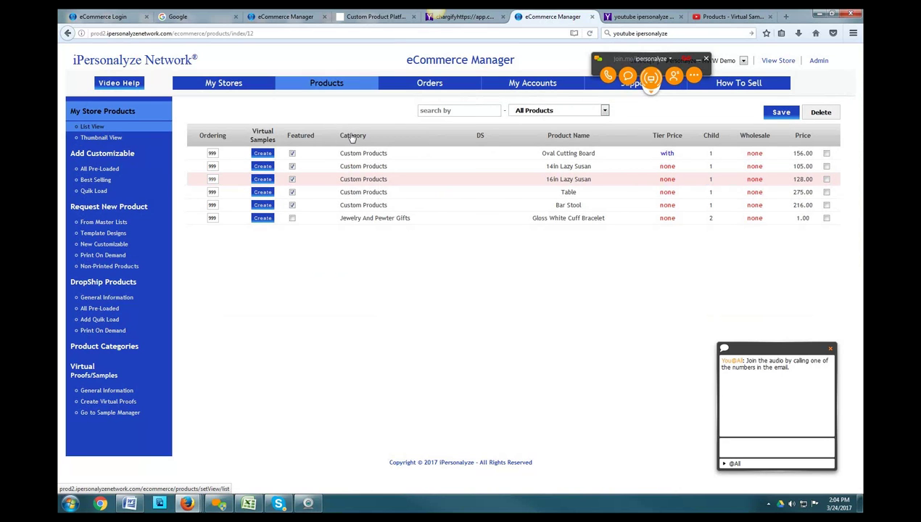
click(352, 136)
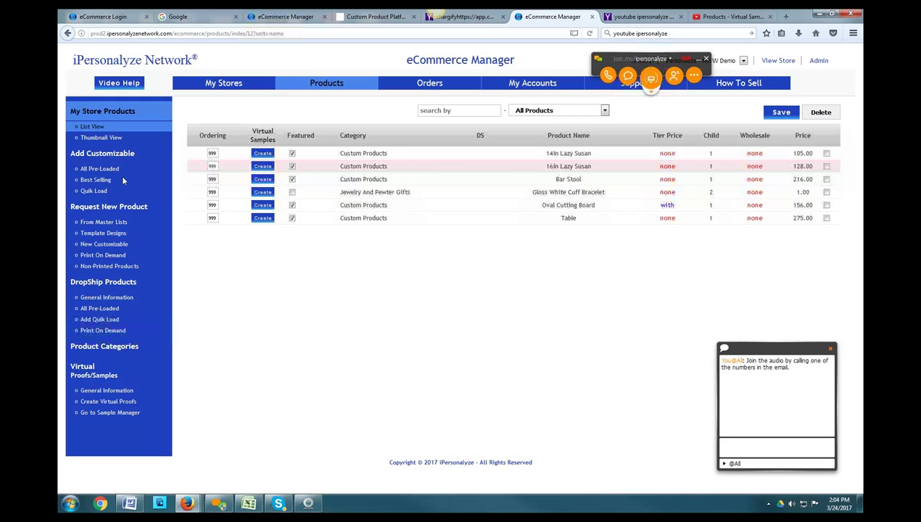
Return the products to Thumbnail View and close the 14in Lazy Susan's Edit Product dialog
click(95, 139)
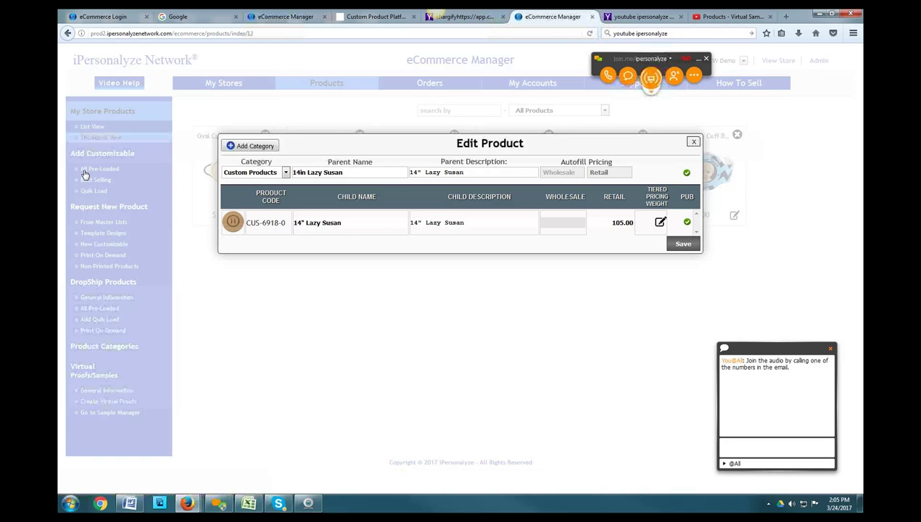
click(84, 174)
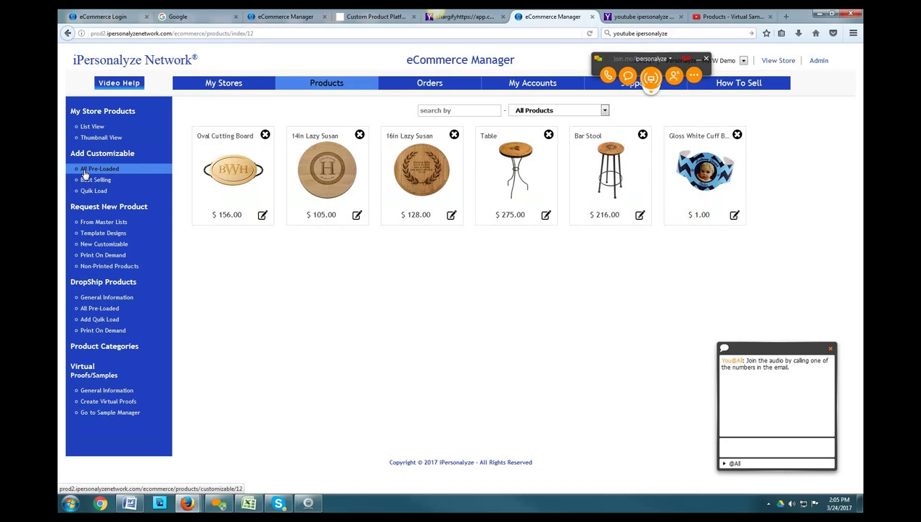
Open All Pre-Loaded under Add Customizable and scroll its categories from 3D Products to Wearables
click(84, 172)
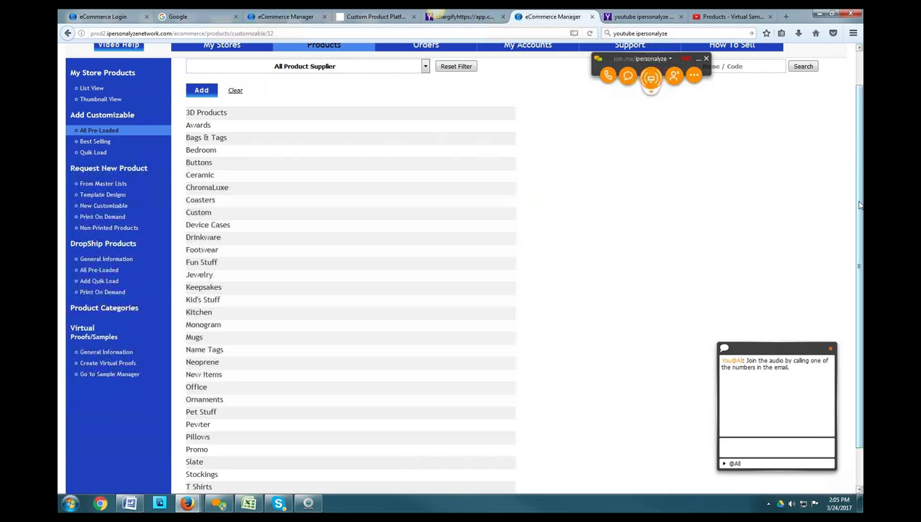
scroll(858, 205, down, 1)
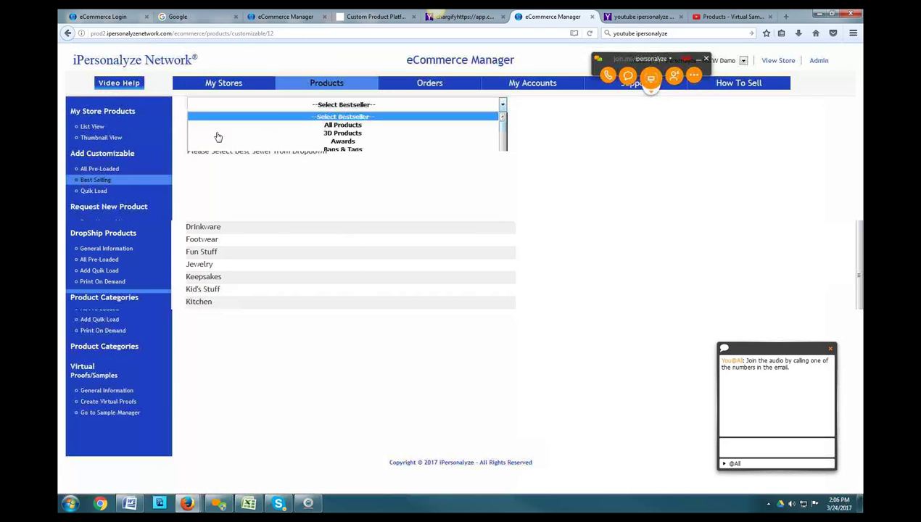
Show Best Selling products filtered to the Monogram category
click(430, 115)
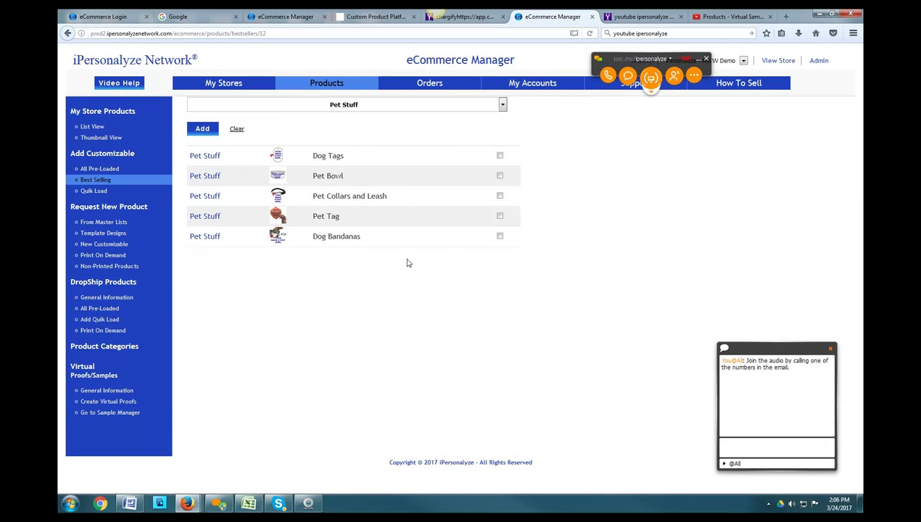
click(503, 105)
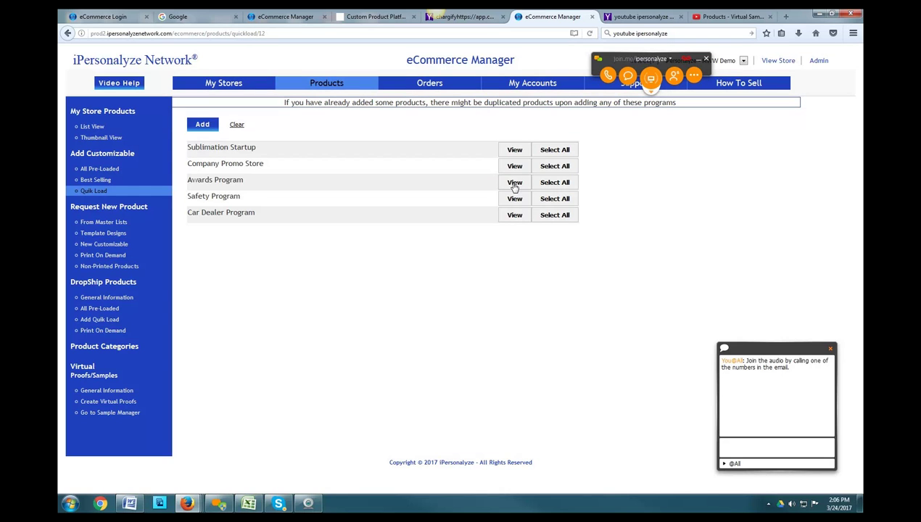
Expand the Awards, Safety and Car Dealer programs to list items like Sport Plaques and mugs
click(514, 182)
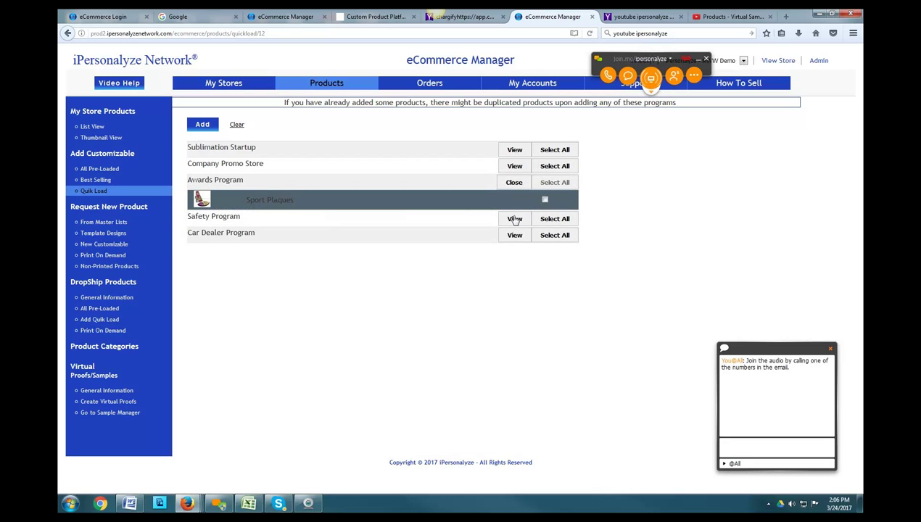
click(514, 219)
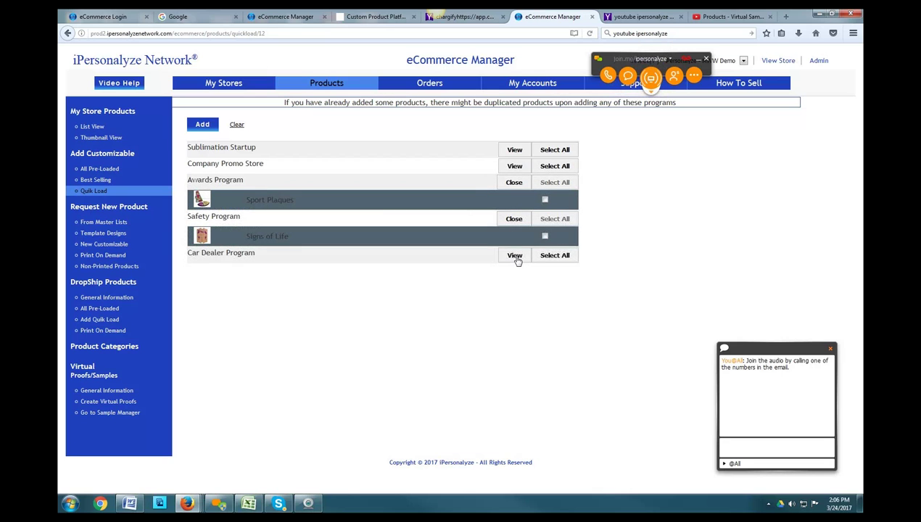
click(514, 256)
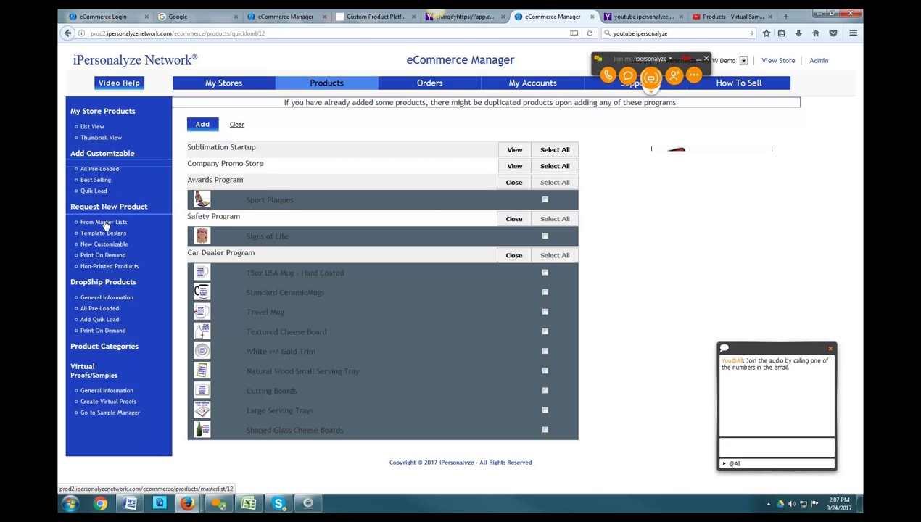
Open Request New Product > From Master Lists, showing the Preloaded Master Product List and supplier lists
click(104, 223)
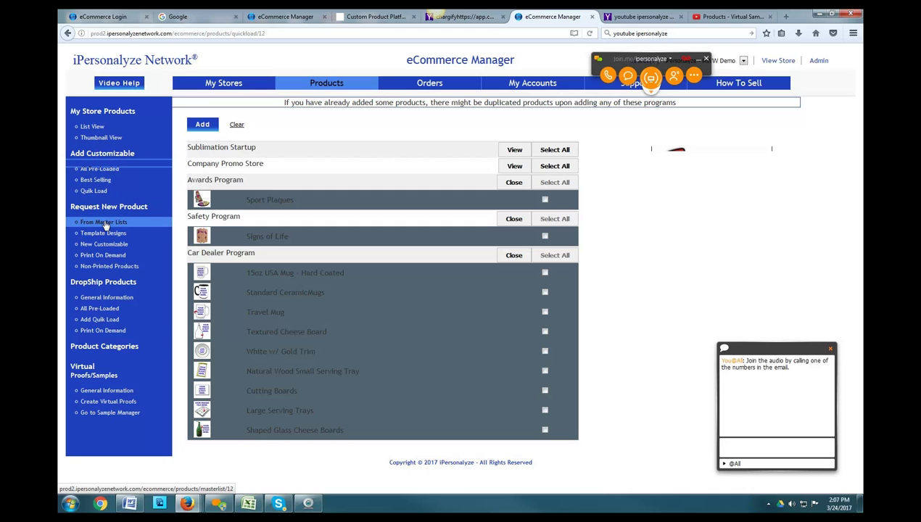
click(105, 224)
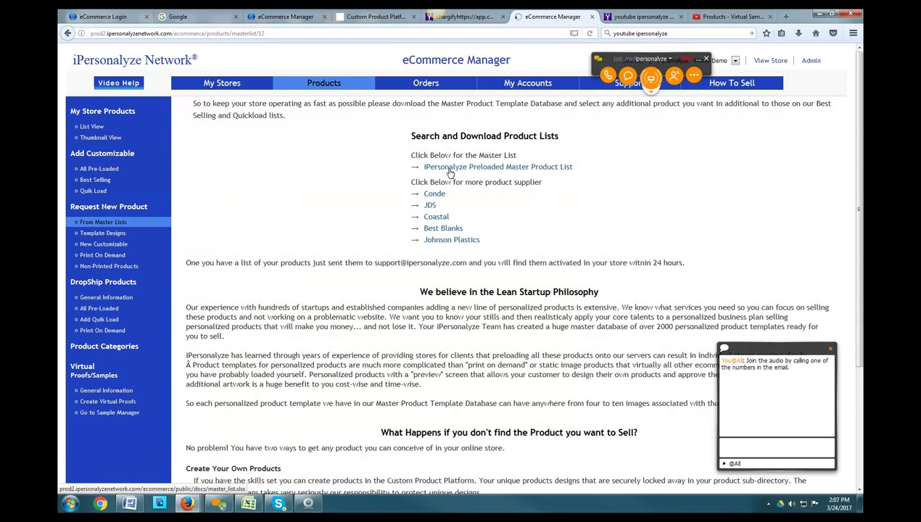
Download the iPersonalyze Preloaded Master Product List and the Conde supplier list
click(449, 169)
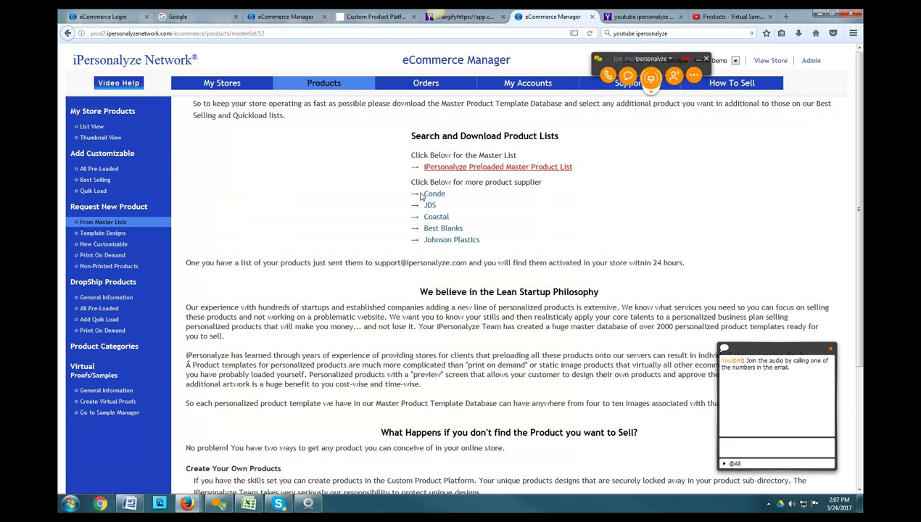
click(433, 196)
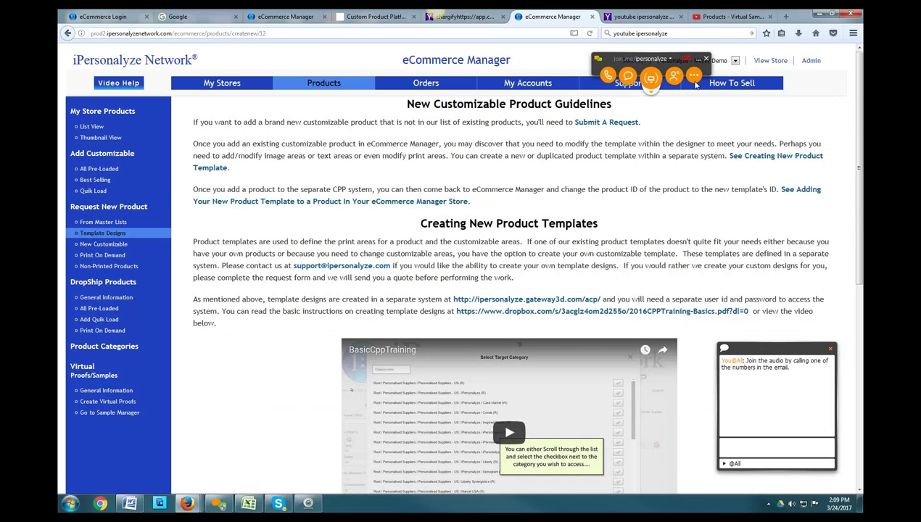
Pass the meeting's presenter role to the other presenter from the toolbar's ... menu
click(689, 83)
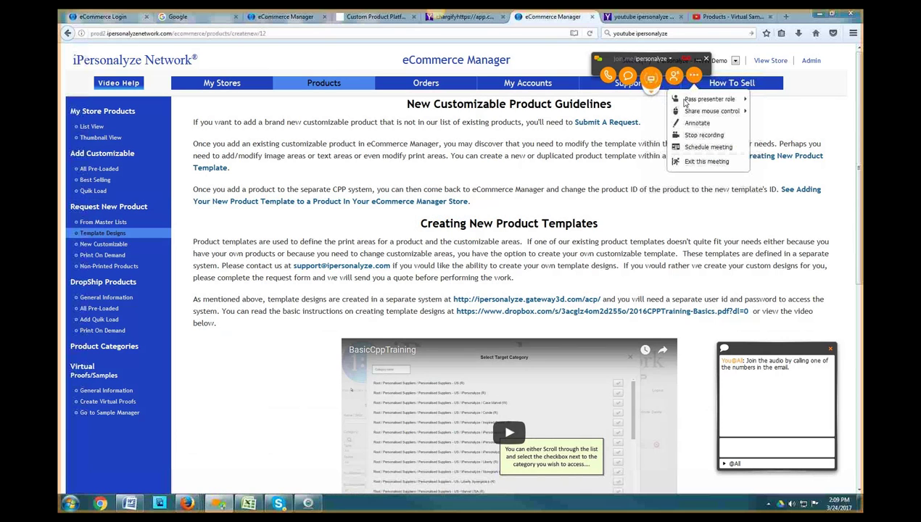
mouse_move(718, 100)
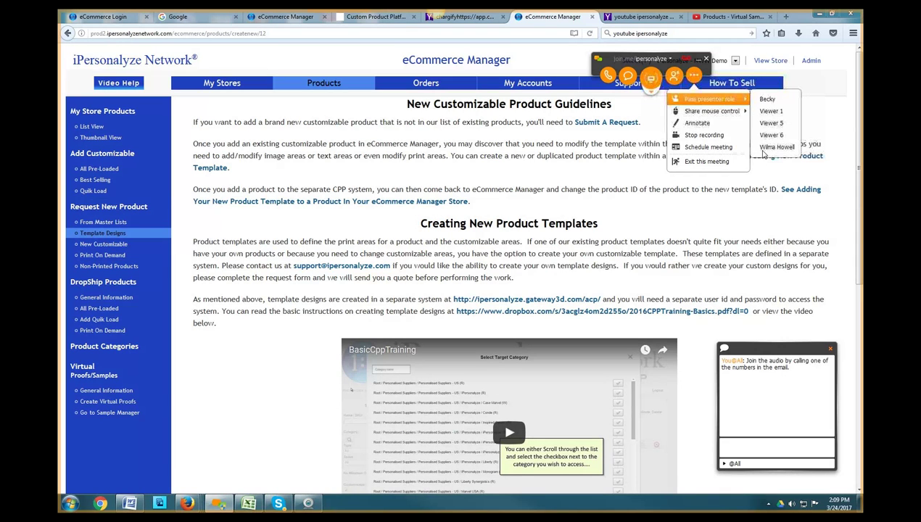
click(765, 149)
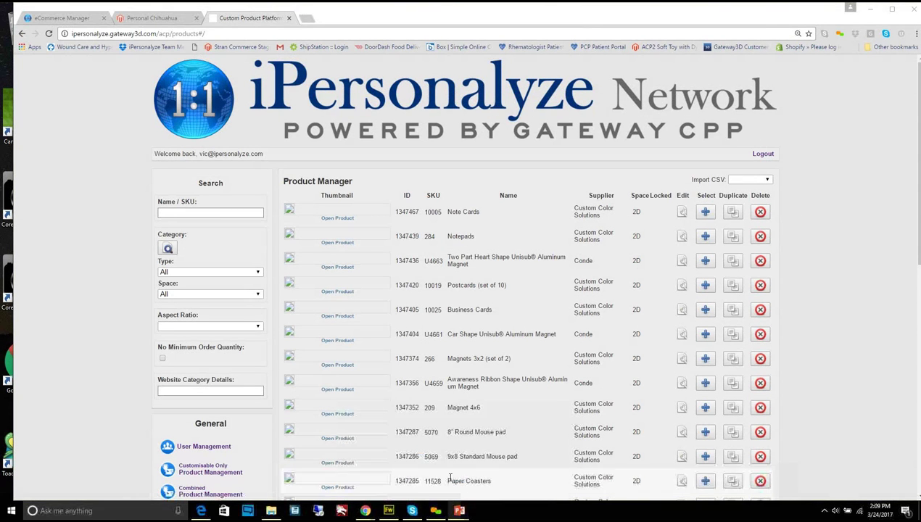
Bring the 2016CPPTraining-Basics.pptx deck to the front from its PowerPoint taskbar preview
mouse_move(460, 510)
click(414, 464)
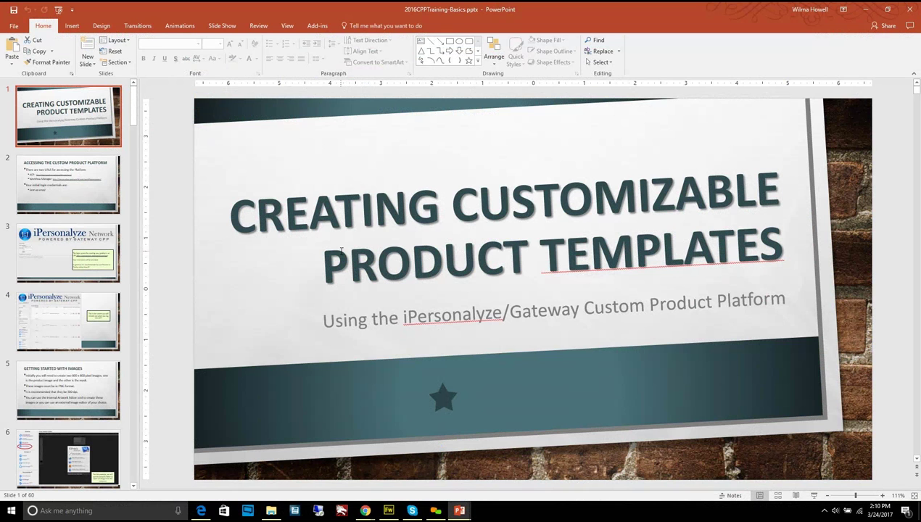
Minimize PowerPoint to reveal the Gateway CPP Product Manager template listing
click(869, 10)
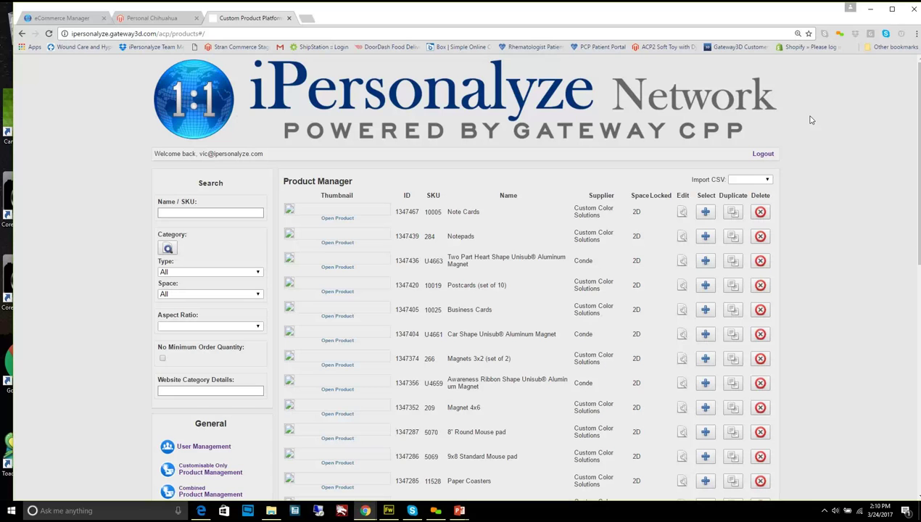
Bring the 2016CPPTraining-Basics.pptx deck forward and show slide 2, Accessing the Custom Product Platform
click(298, 401)
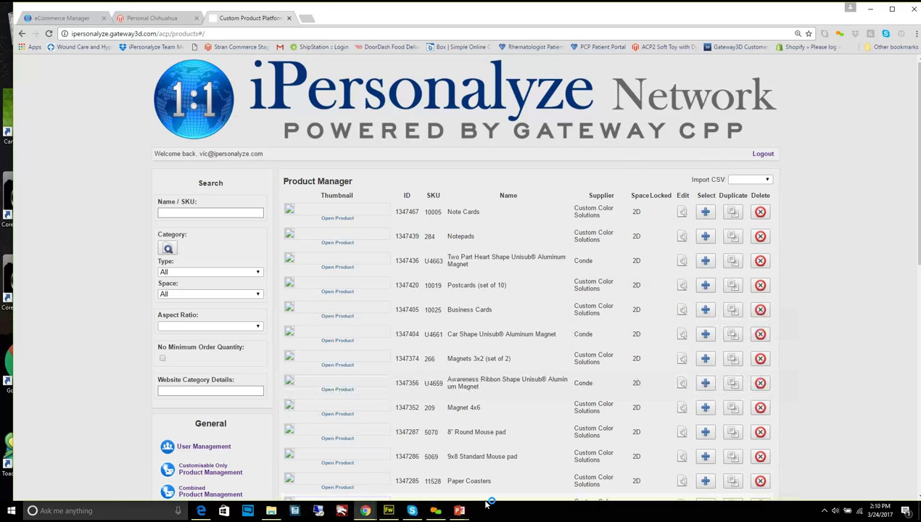
mouse_move(459, 510)
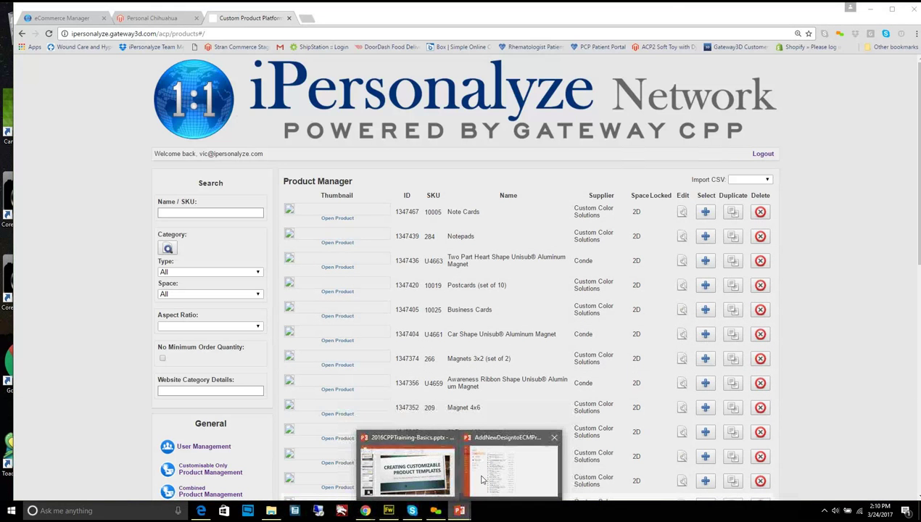
click(424, 482)
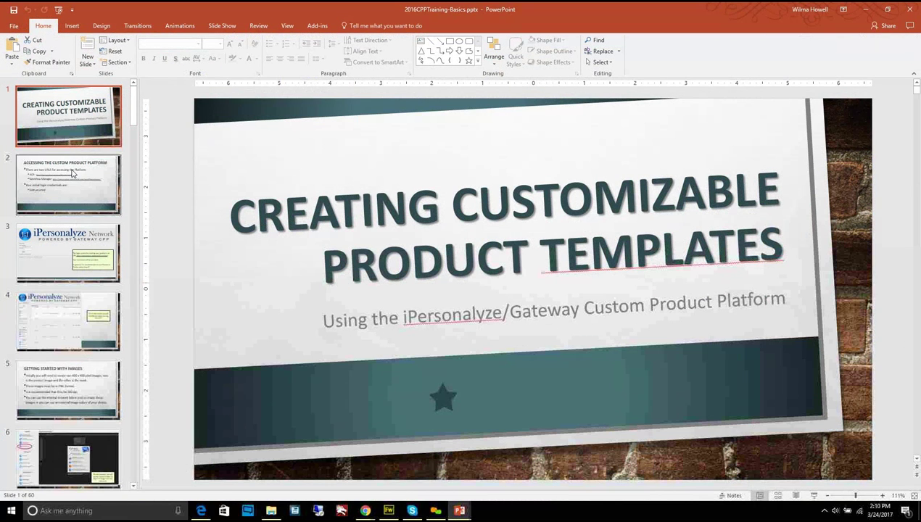
click(72, 172)
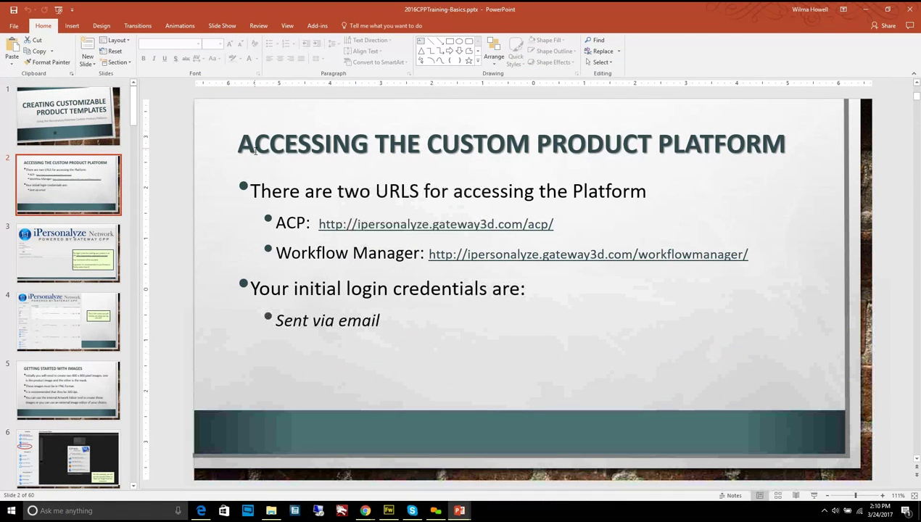
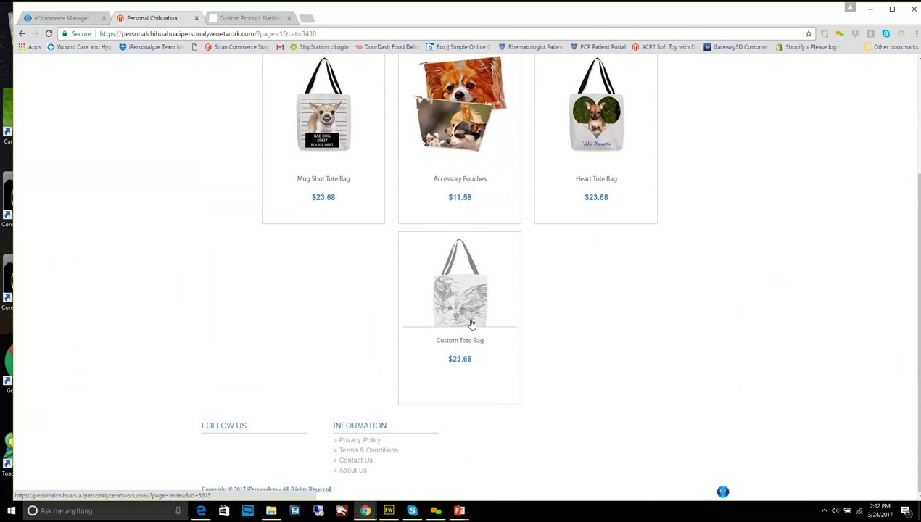
Open the Custom Tote Bag product page ($23.68) from the Accessories category
click(469, 321)
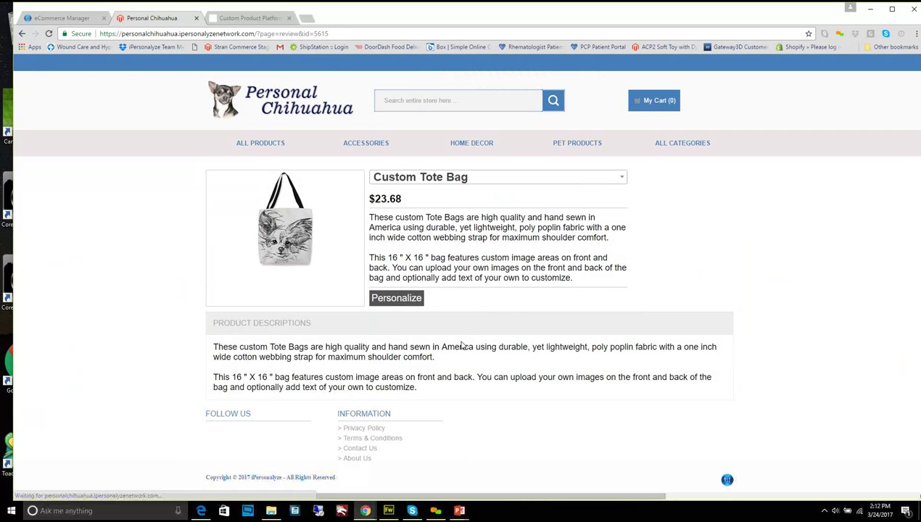
Open the Custom Tote Bag designer and look through its Add Text and Views options
click(397, 303)
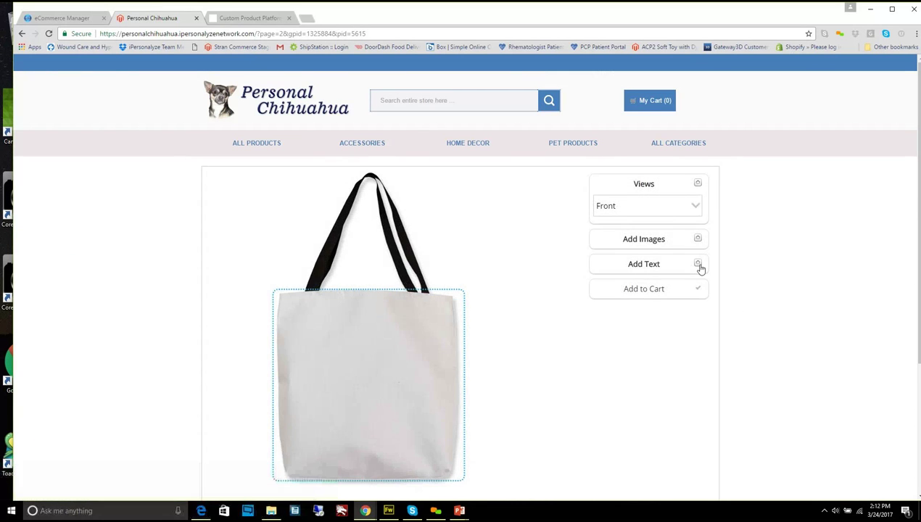
click(698, 265)
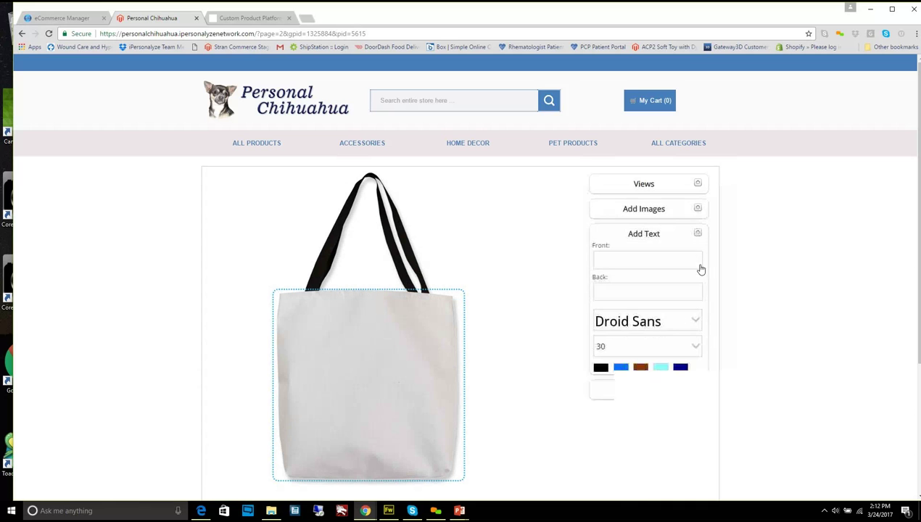
click(699, 189)
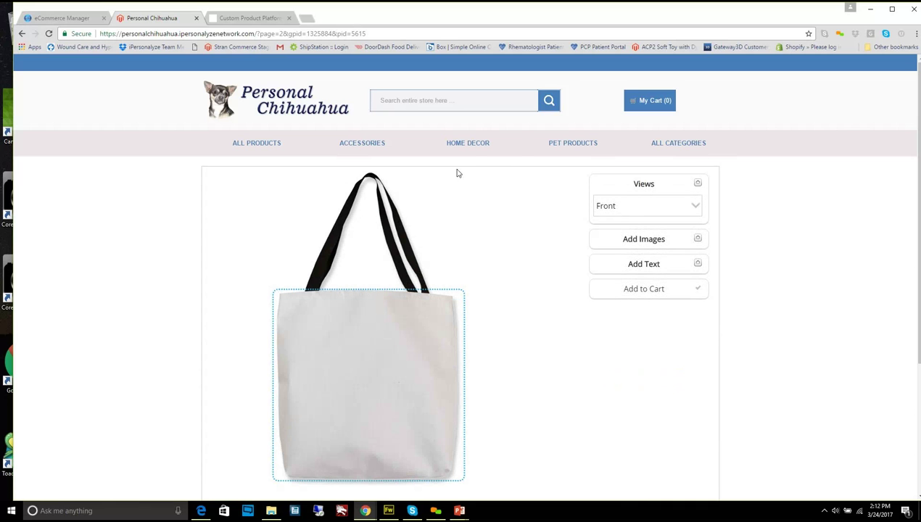
Return to Accessories and open the Mug Shot Tote Bag in the personalization designer
click(384, 140)
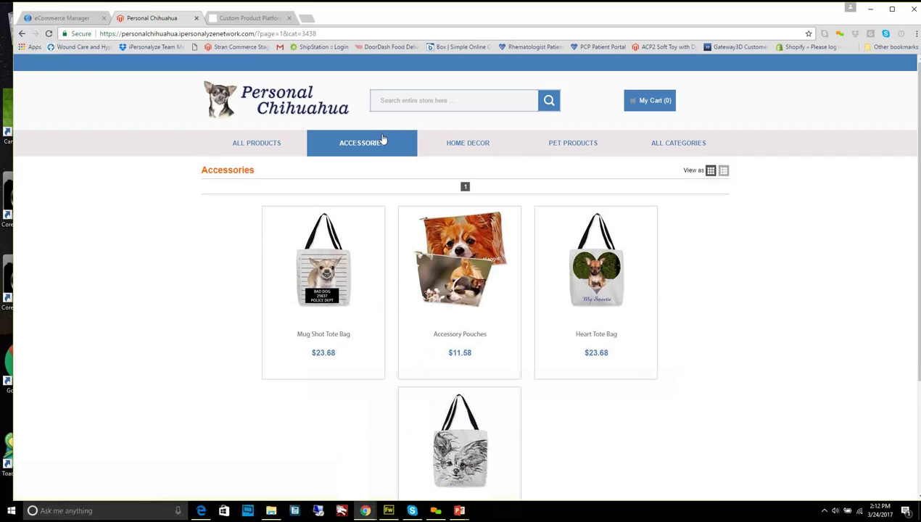
click(334, 299)
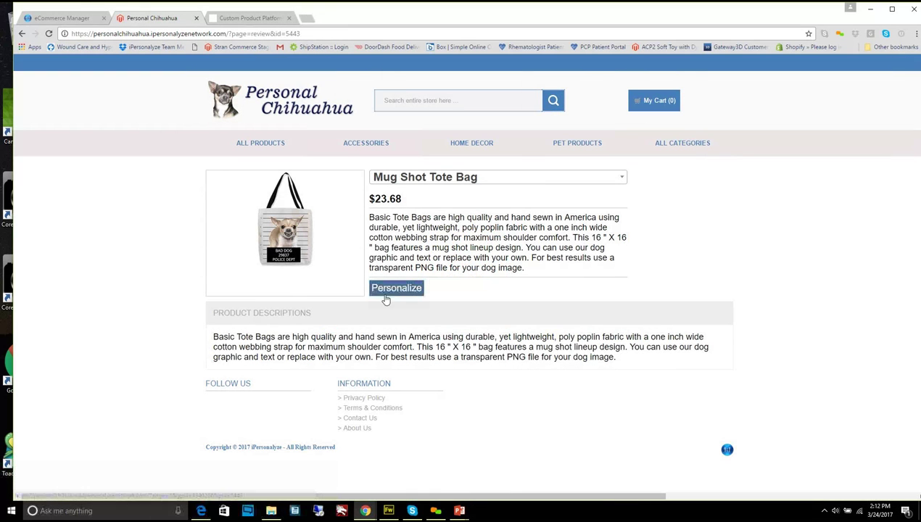
click(383, 289)
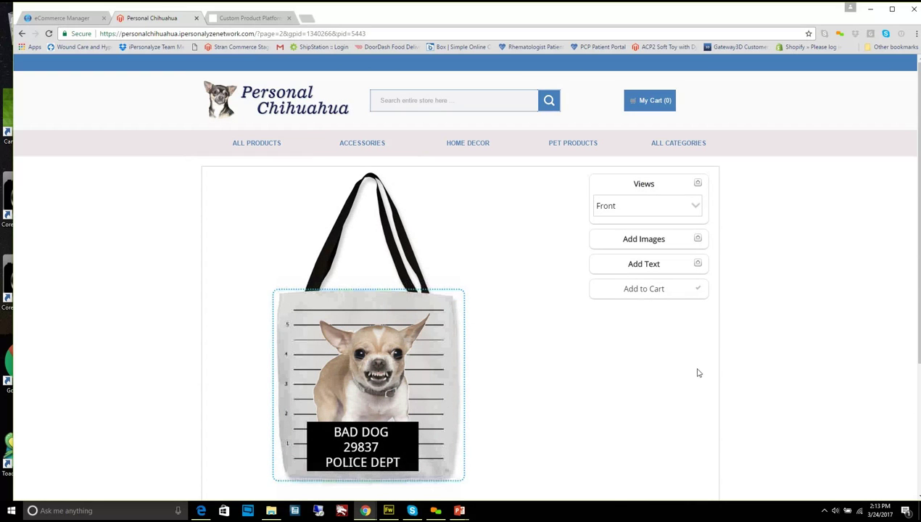
Upload george3a.png from the images/Chihuahua folder onto the tote bag in place of the mug shot dog
click(697, 240)
click(643, 228)
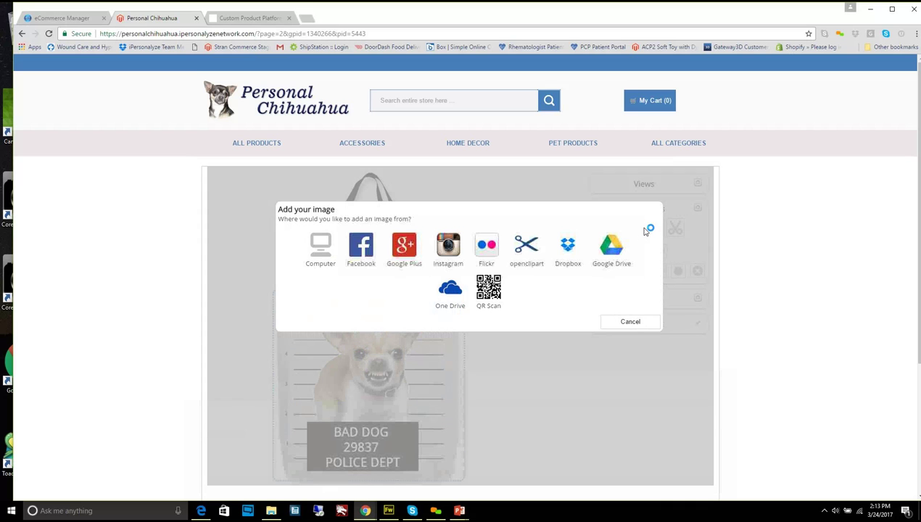
click(317, 250)
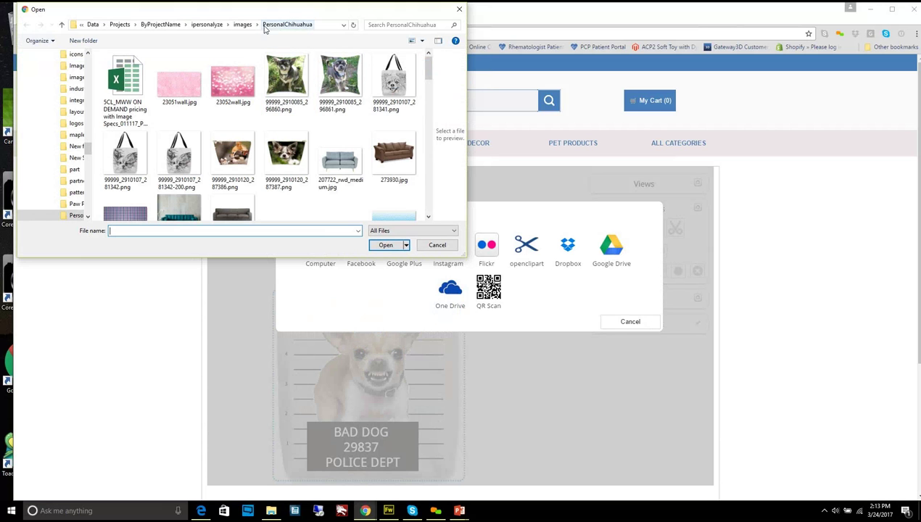
click(258, 25)
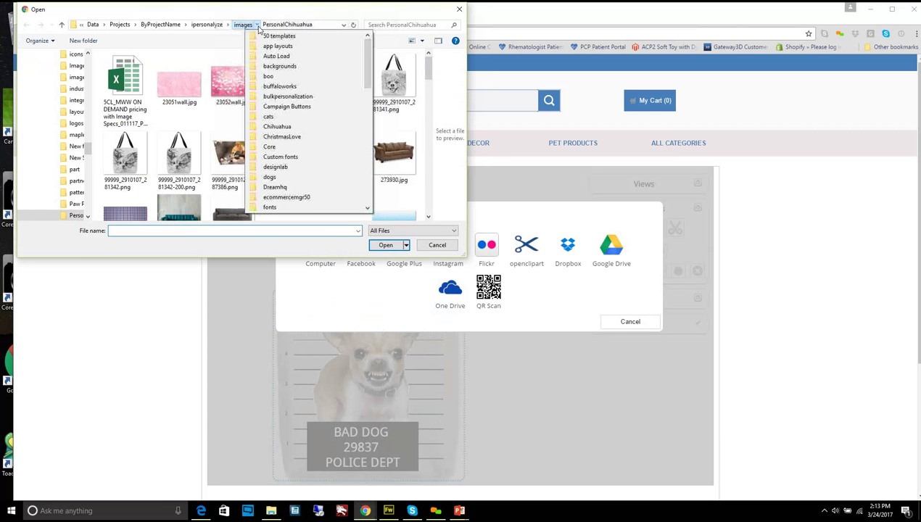
click(315, 128)
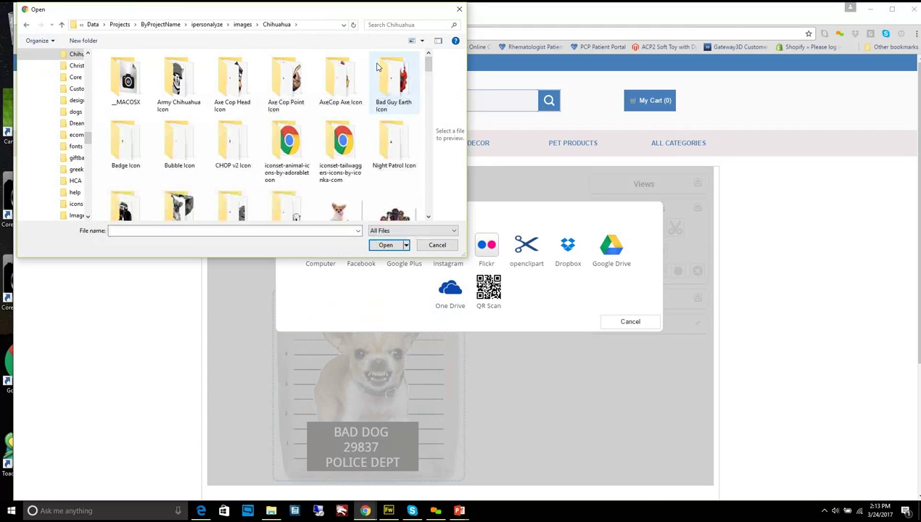
drag(426, 66, 436, 141)
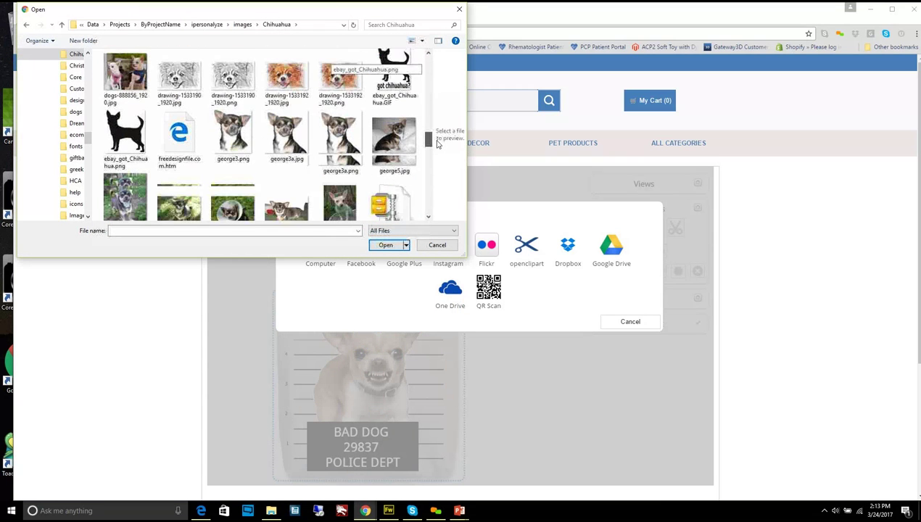
click(346, 143)
click(398, 246)
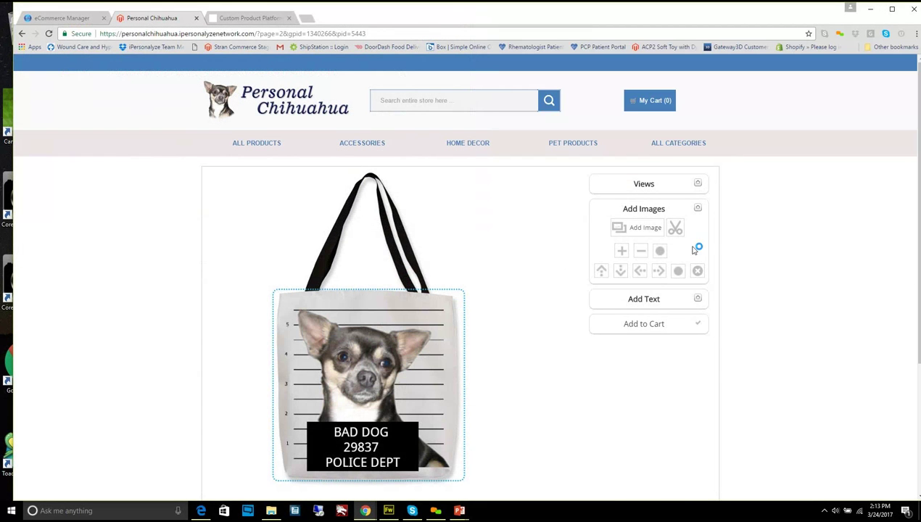
click(700, 302)
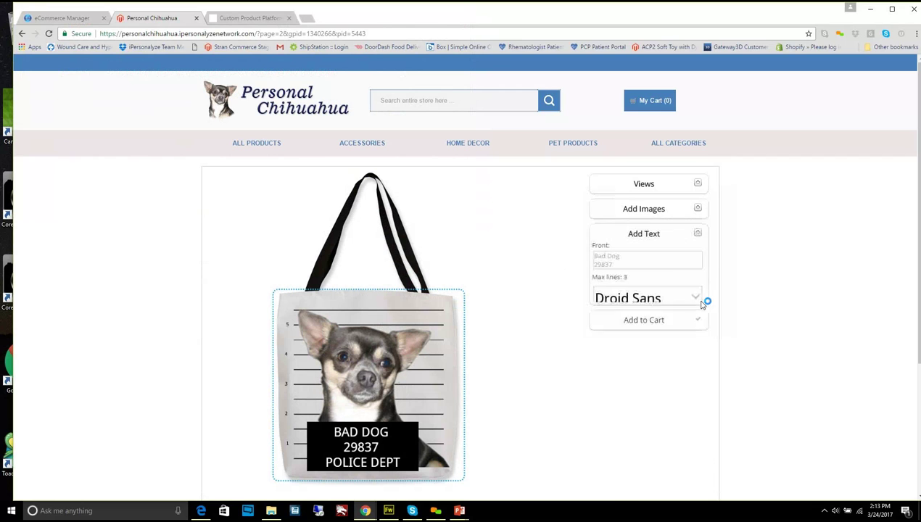
Delete the front placard text and preview the back of the bag
click(629, 266)
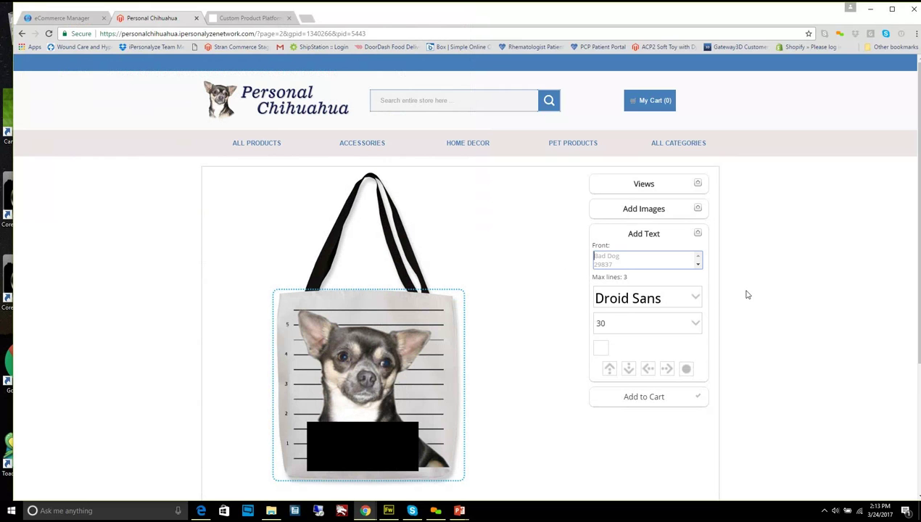
click(698, 185)
click(689, 209)
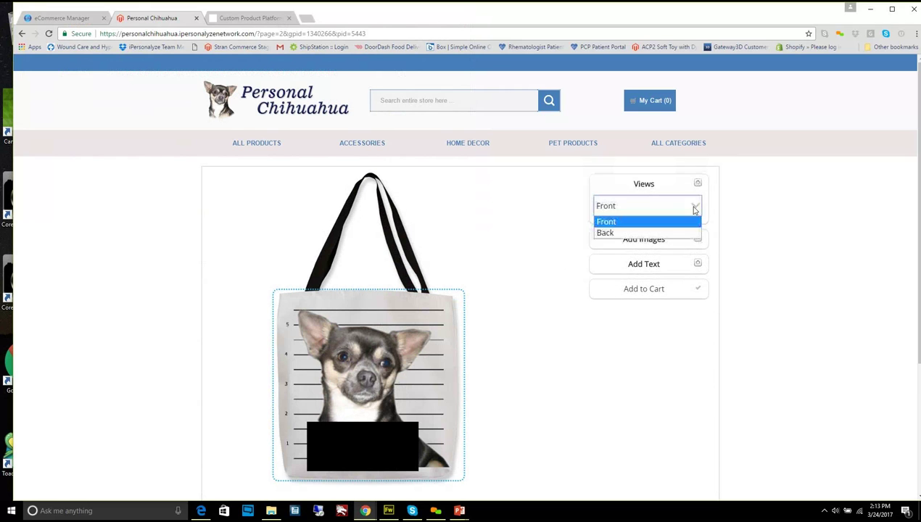
click(688, 234)
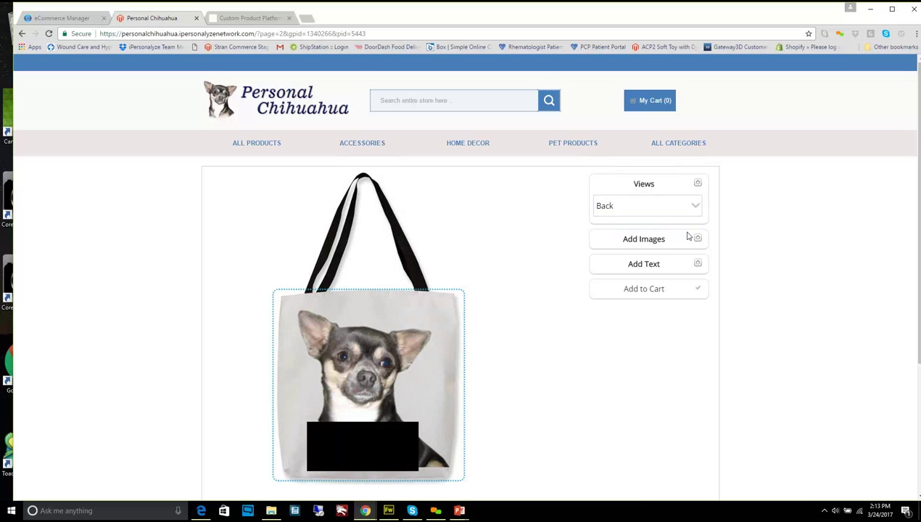
Switch back to the front view and reopen its text options (Droid Sans, size 30)
click(697, 184)
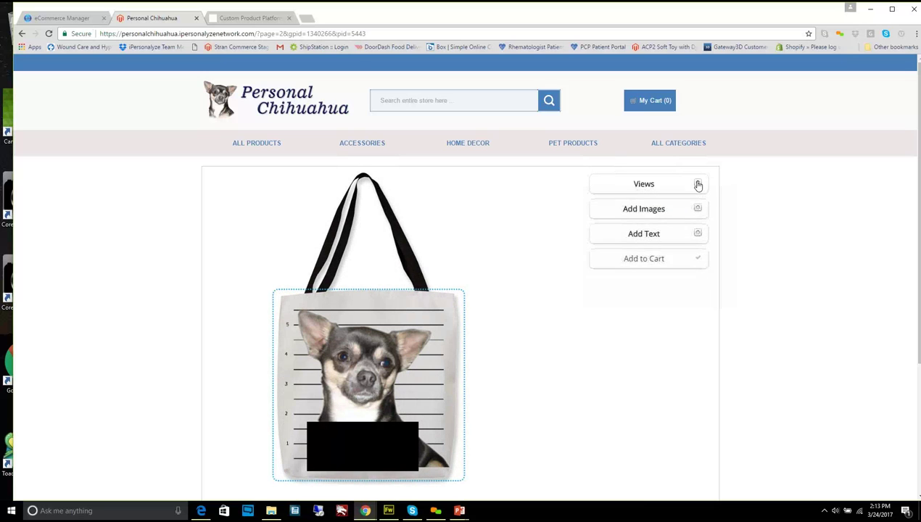
click(696, 185)
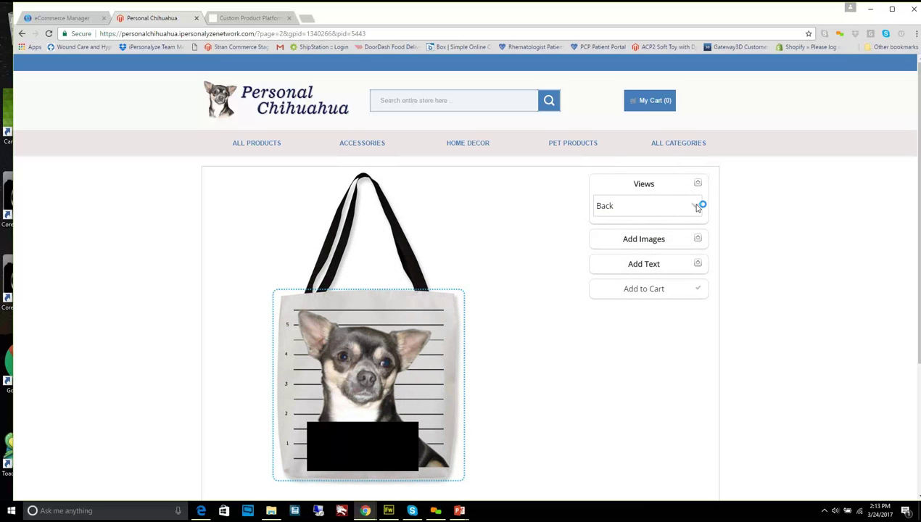
click(696, 206)
click(687, 222)
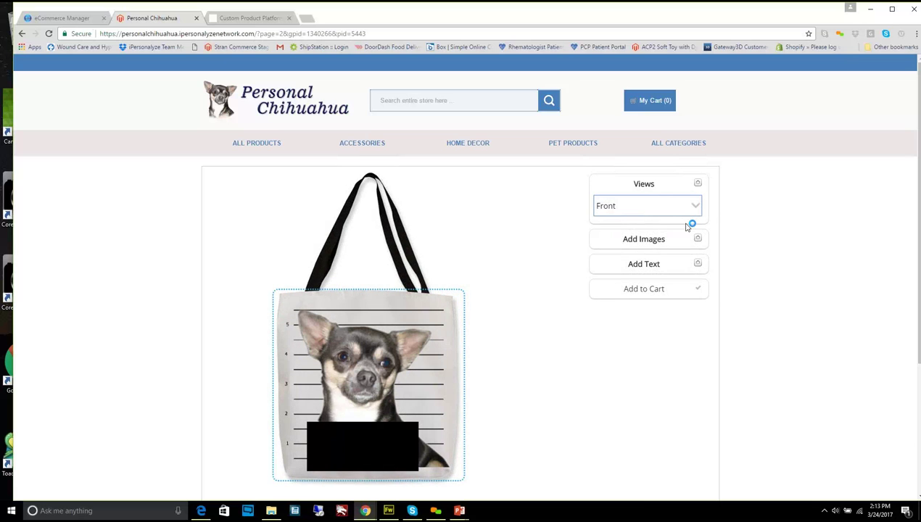
click(687, 264)
click(647, 255)
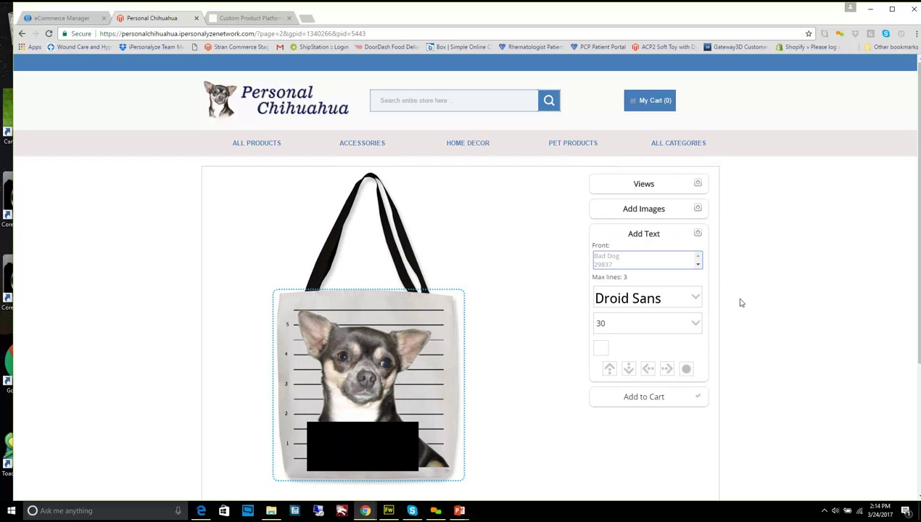
text(Bad)
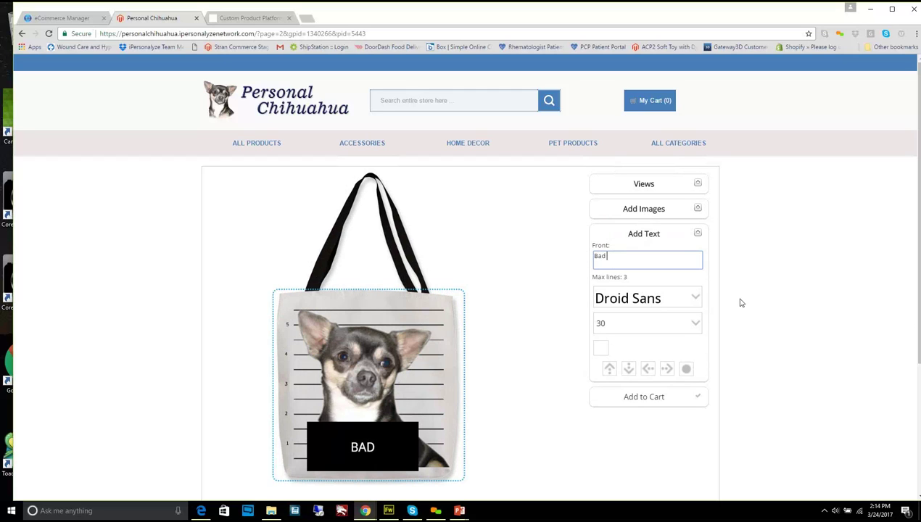
text( Dog)
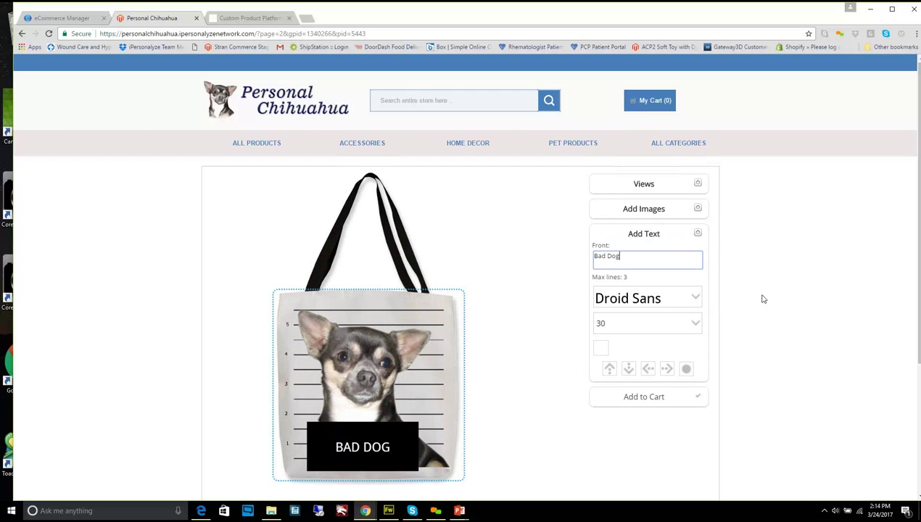
click(734, 270)
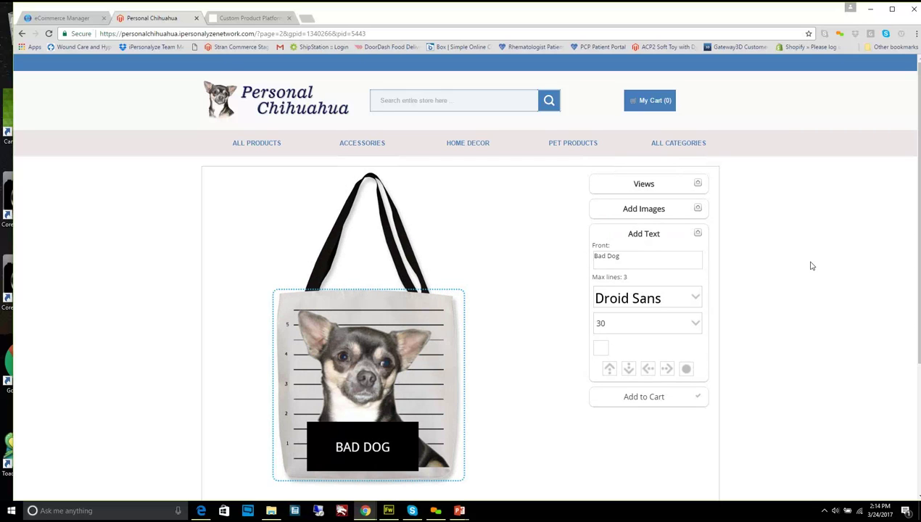
click(695, 301)
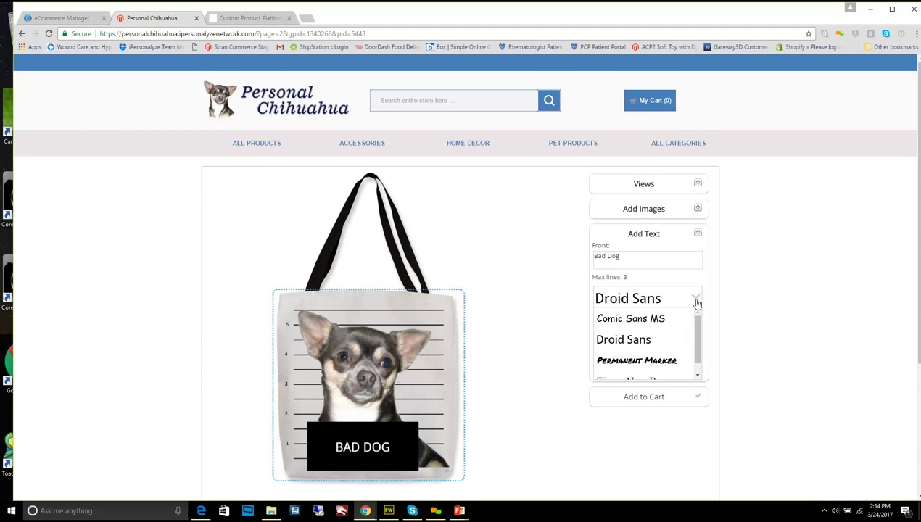
click(732, 296)
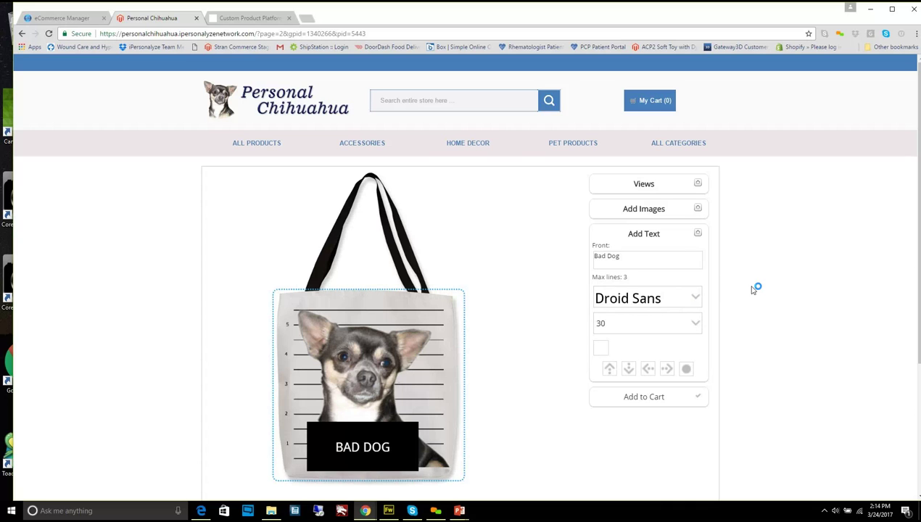
click(697, 302)
scroll(700, 357, down, 1)
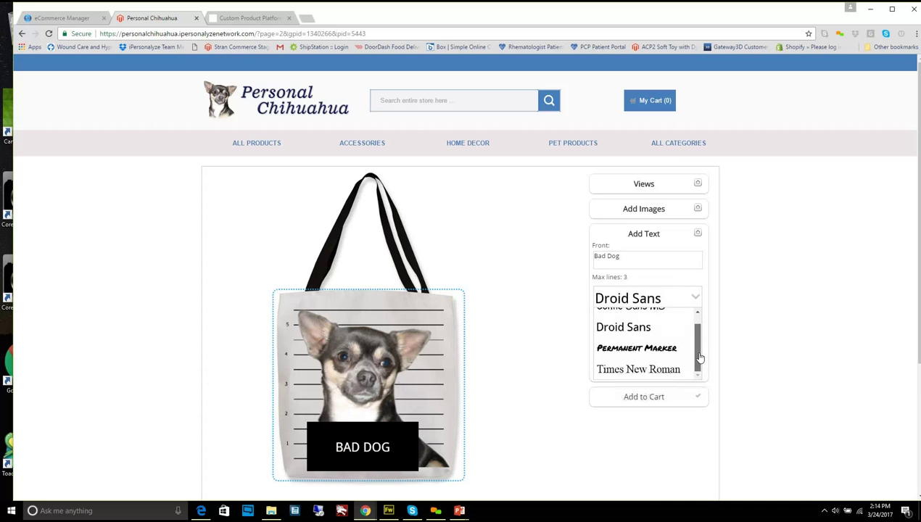
scroll(700, 334, up, 1)
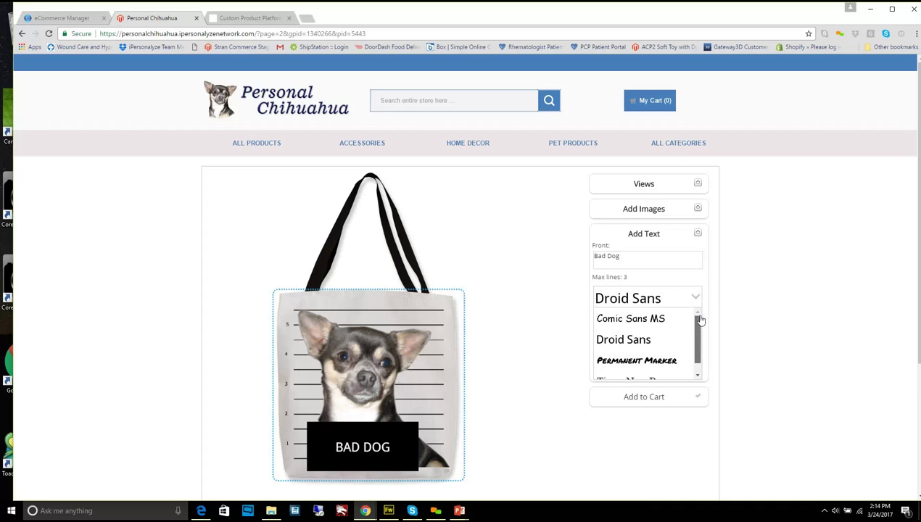
scroll(701, 320, down, 1)
click(742, 359)
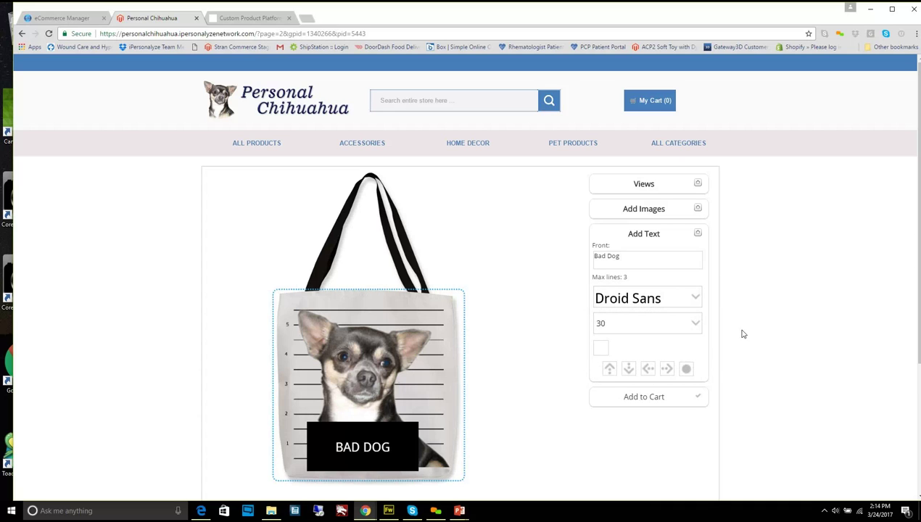
click(695, 299)
click(759, 300)
click(236, 19)
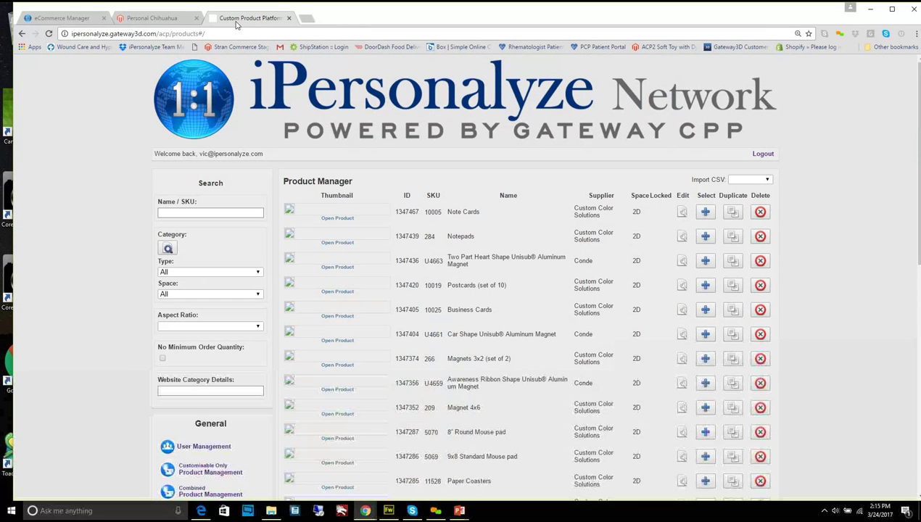
Check the Gateway CPP and Personal Chihuahua tabs, ending on the eCommerce Manager product list
click(82, 24)
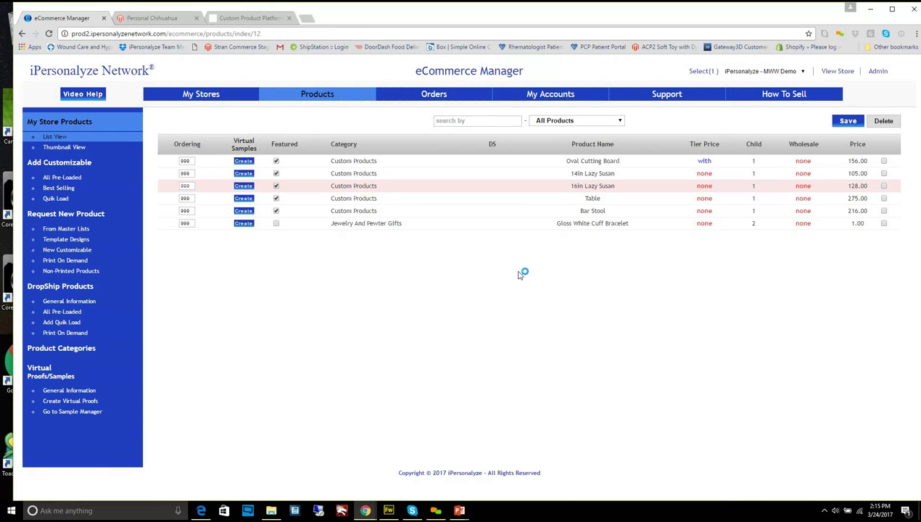
click(280, 22)
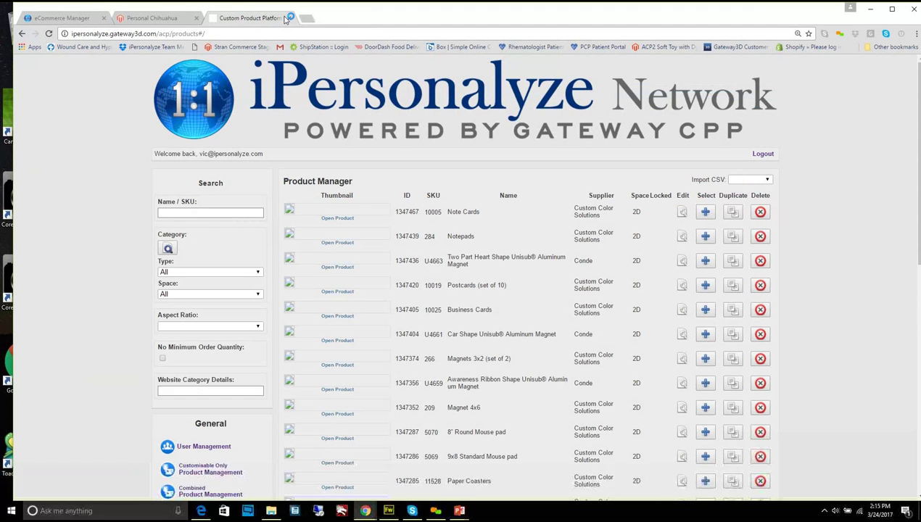
click(152, 19)
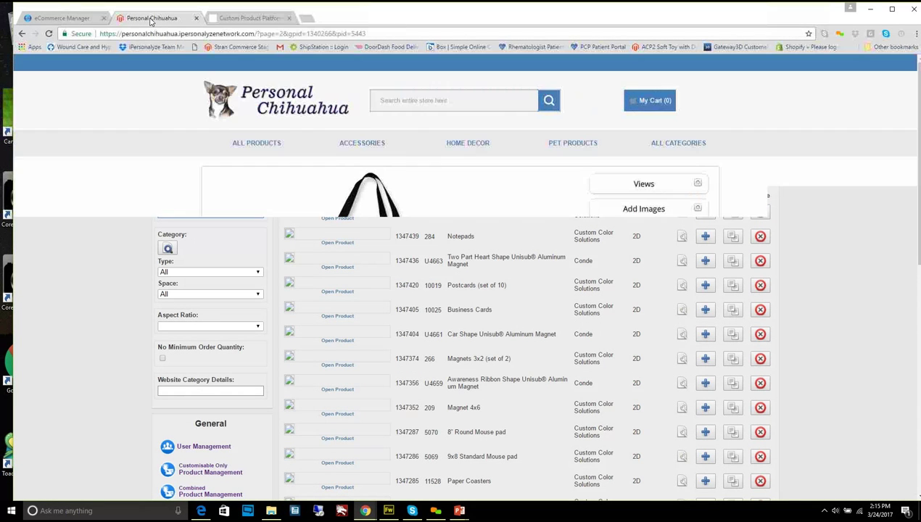
click(95, 20)
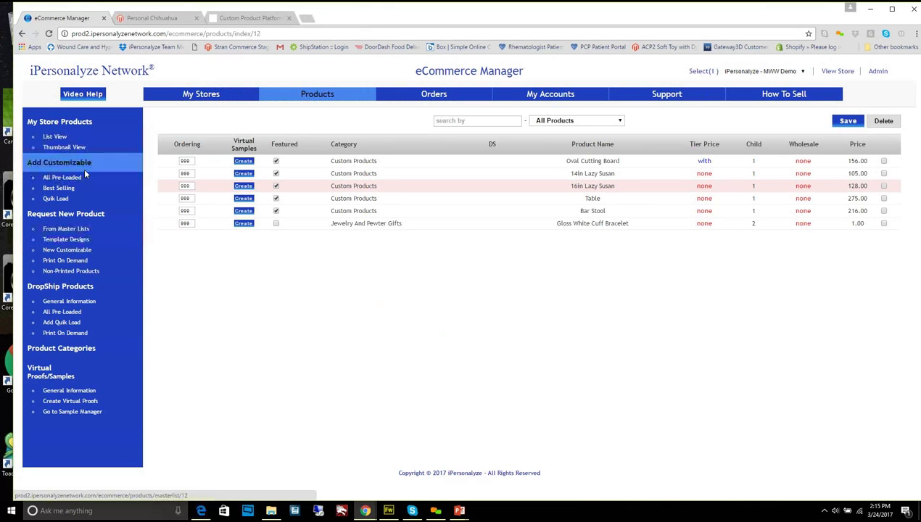
From All Pre-Loaded > 3D Products, add the 15 oz - Standard Mug to the store and return to List View
click(78, 178)
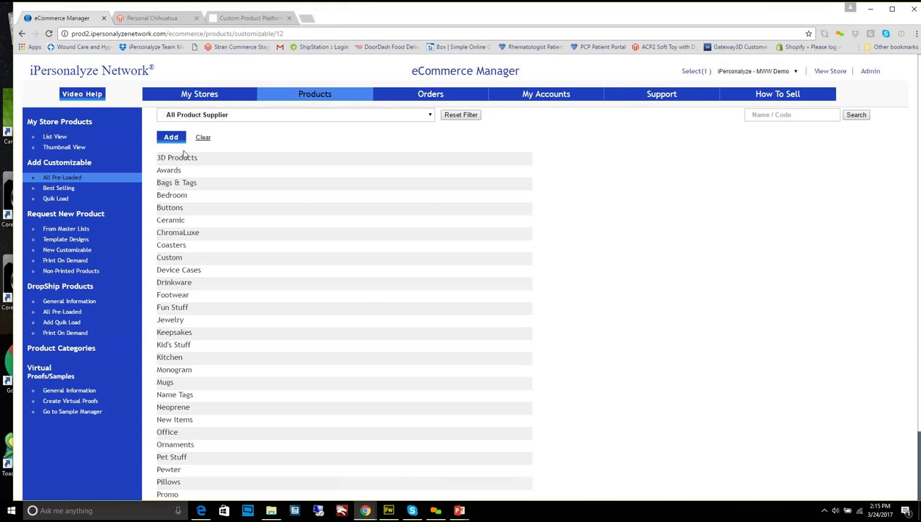
click(177, 222)
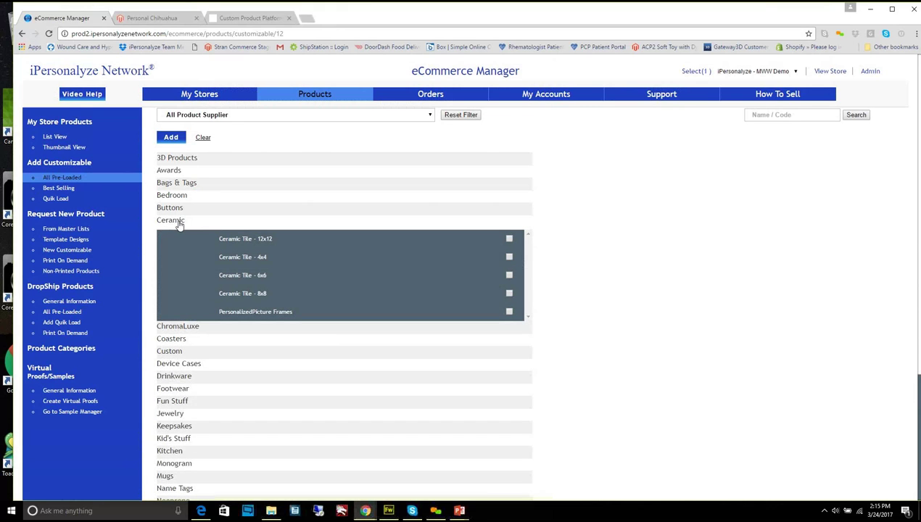
mouse_move(292, 241)
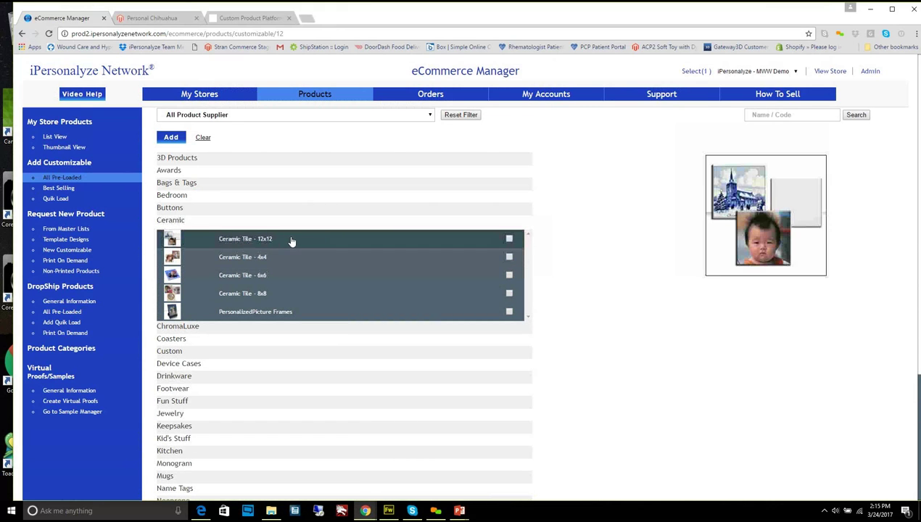
click(187, 185)
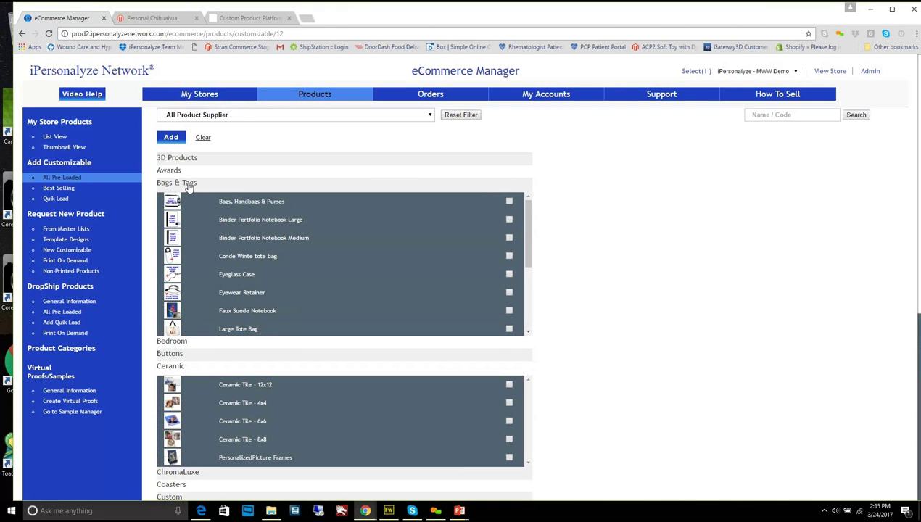
click(181, 162)
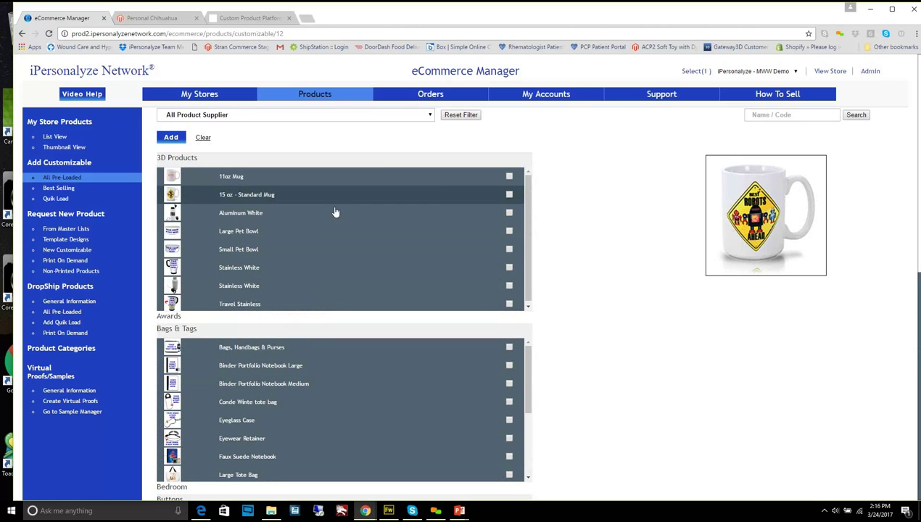
click(508, 195)
click(167, 139)
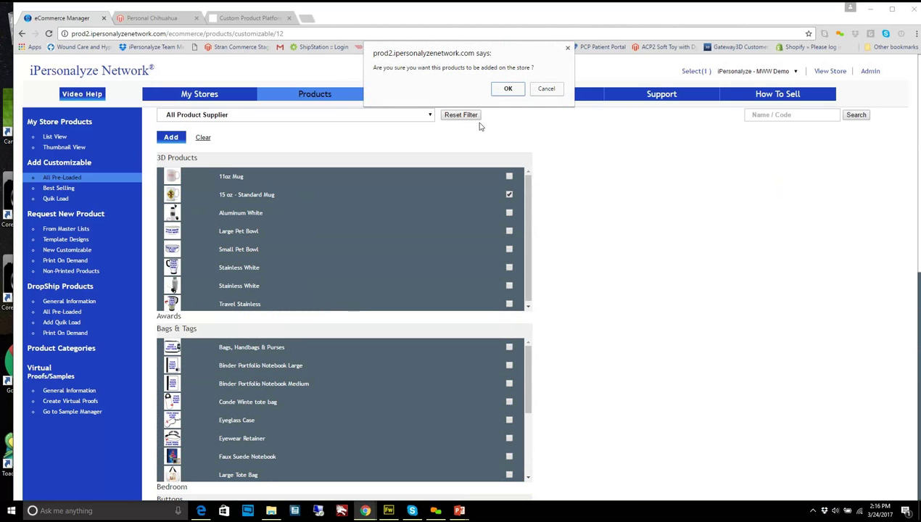
click(507, 88)
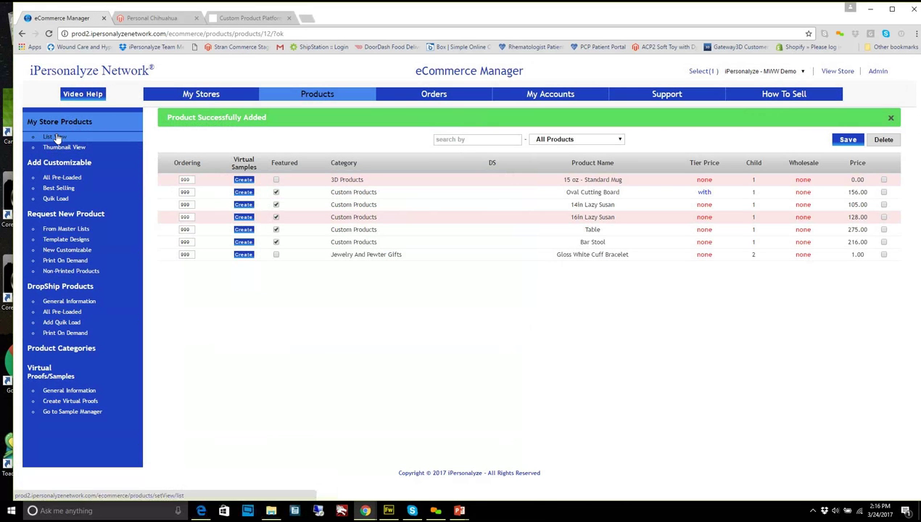
click(55, 137)
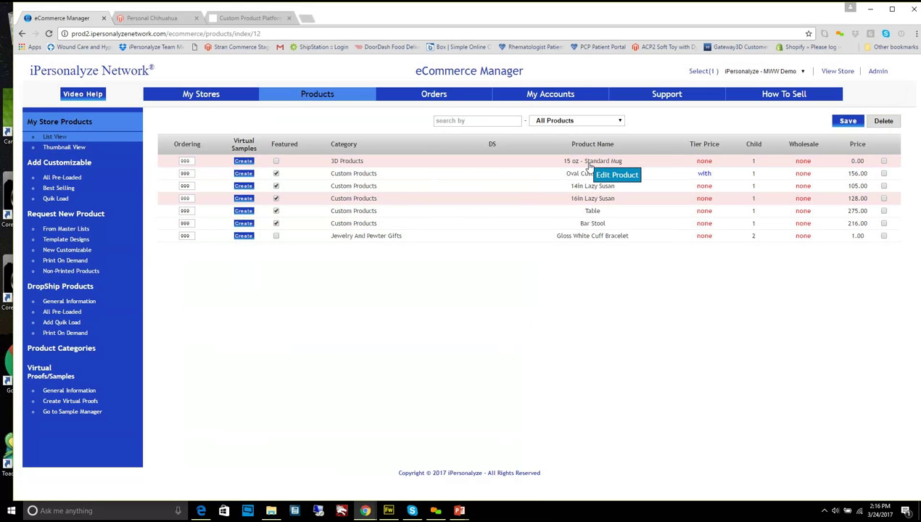
Open the 15 oz - Standard Mug's edit details and copy its GatewayID 1072649
click(590, 161)
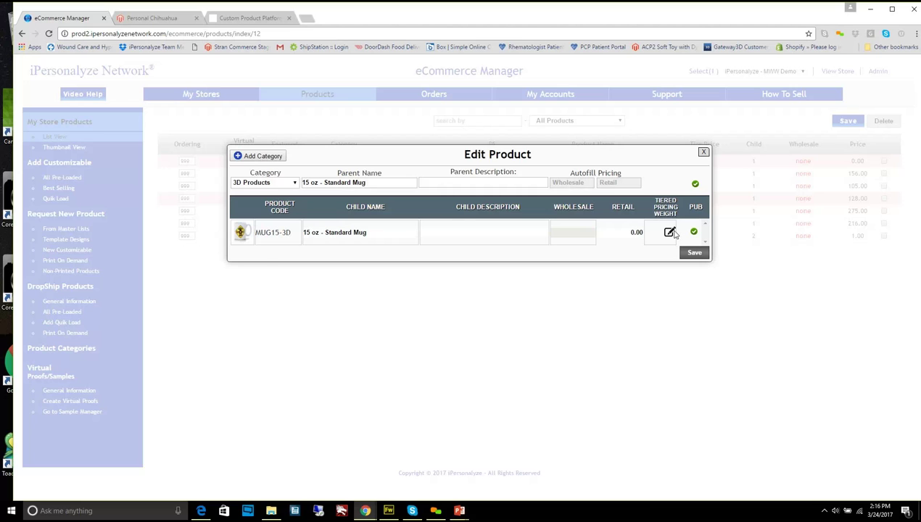
click(670, 232)
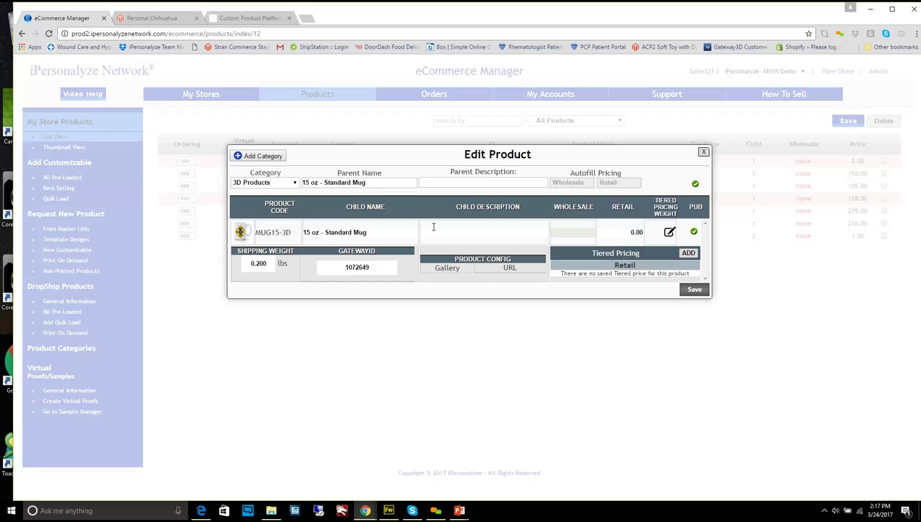
click(378, 266)
double_click(369, 267)
right_click(370, 267)
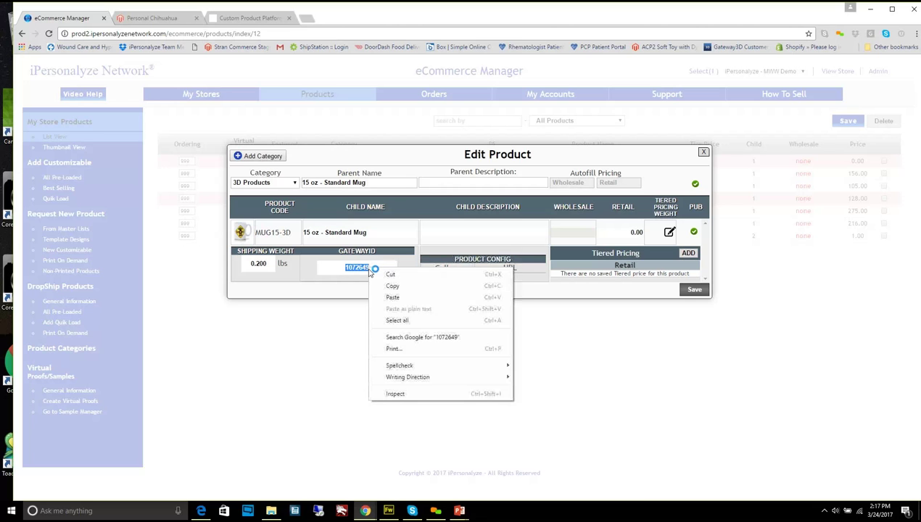
click(390, 284)
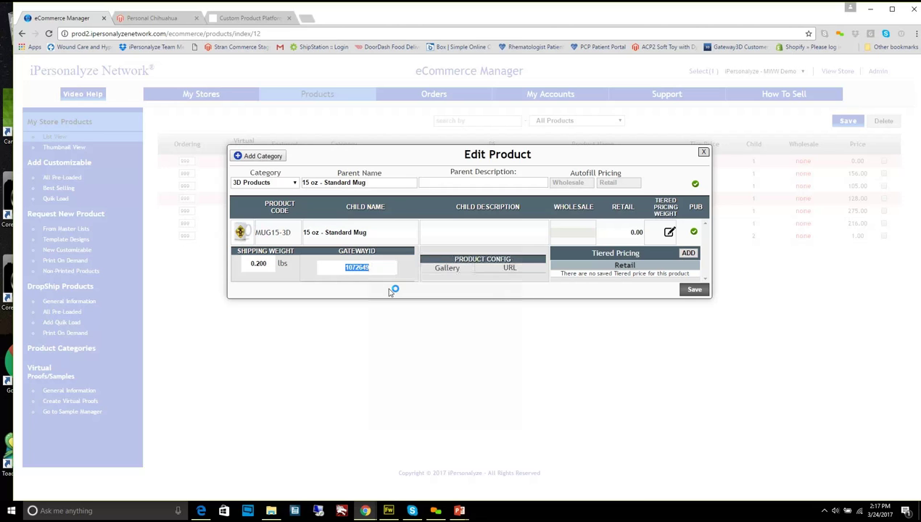
click(246, 18)
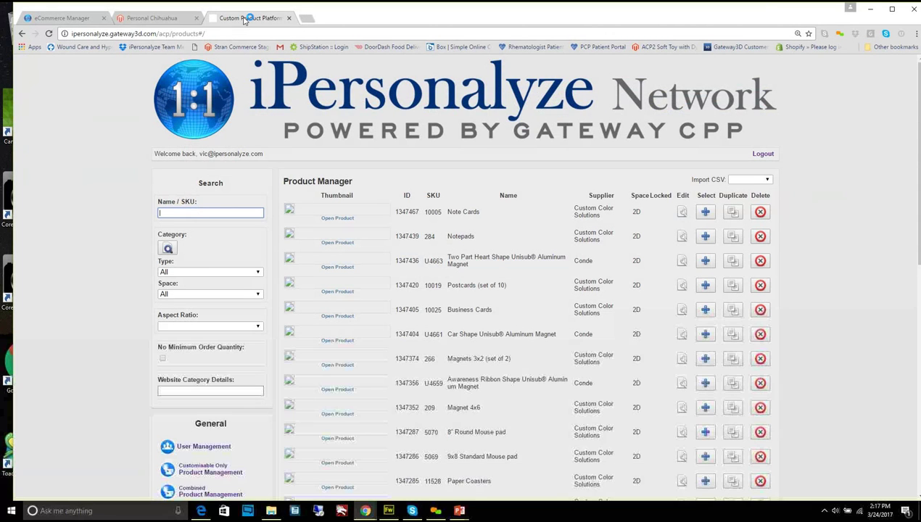
Paste GatewayID 1072649 into the Product Manager search to find the mug
right_click(196, 215)
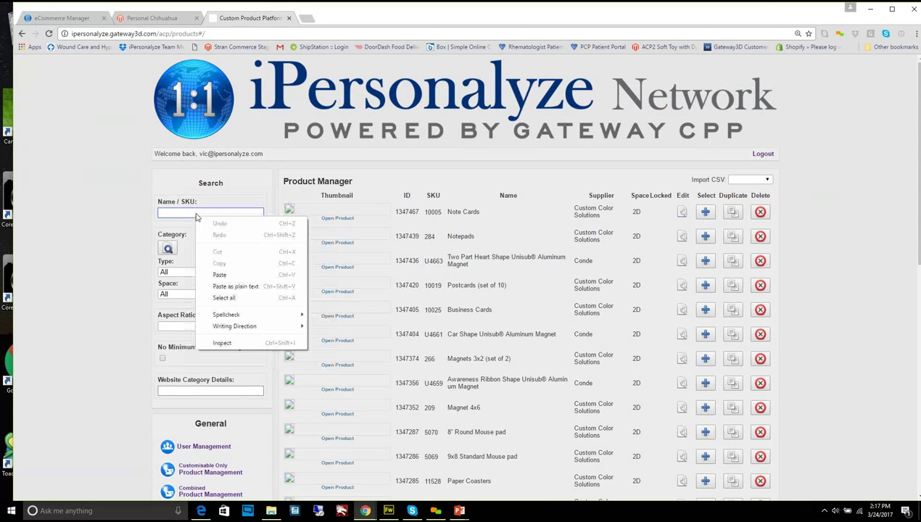
click(220, 279)
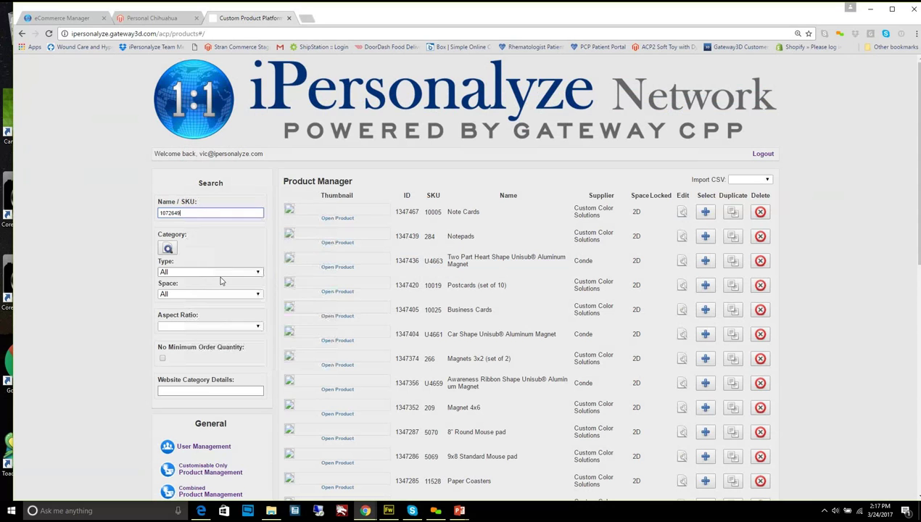
click(168, 249)
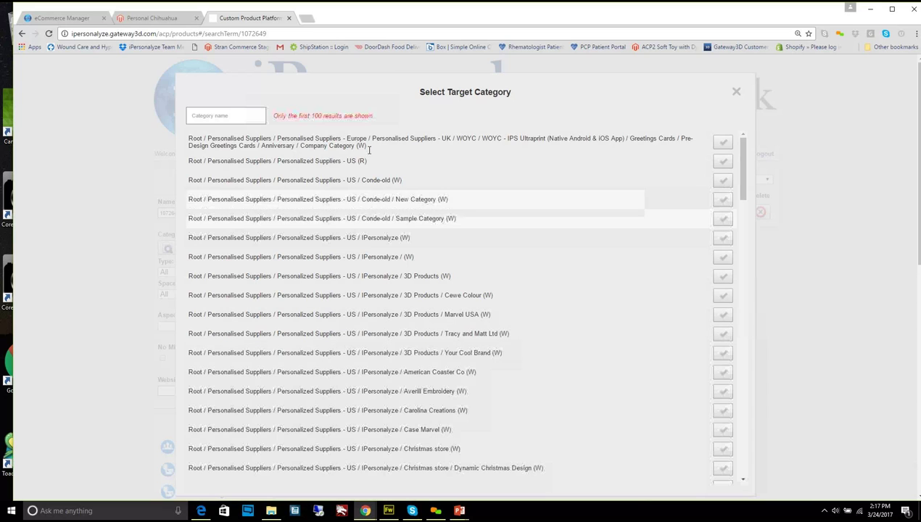
click(762, 101)
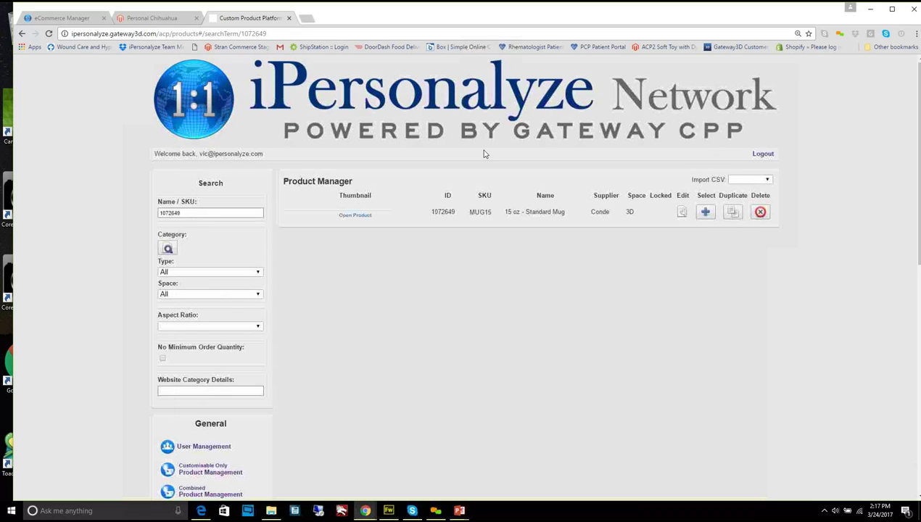
click(200, 213)
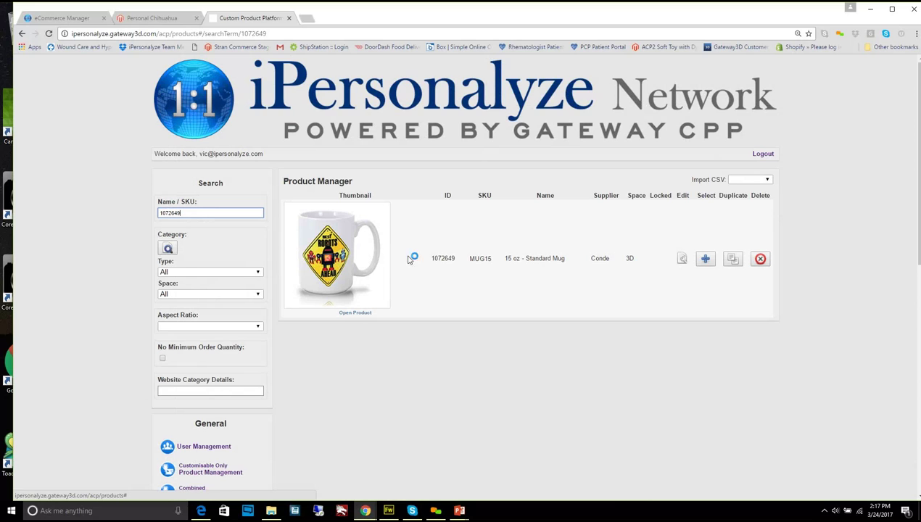
click(681, 261)
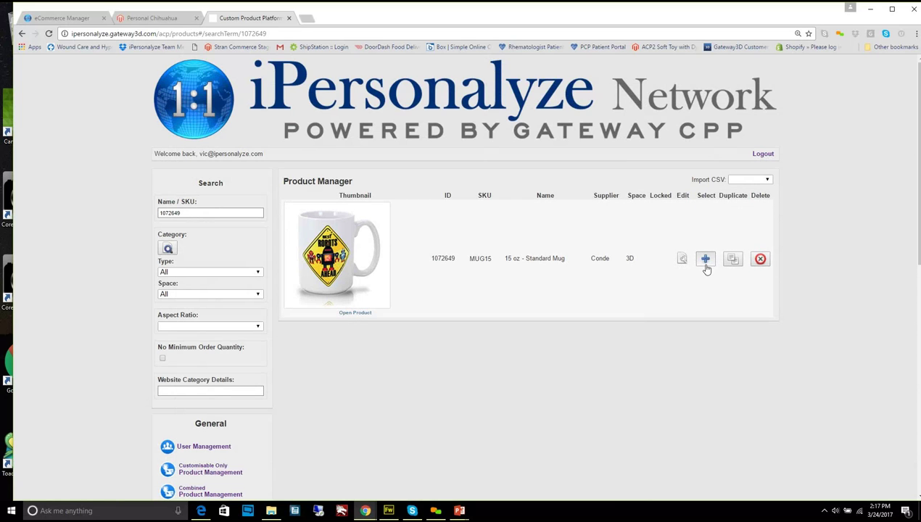
Select the 15 oz mug (MUG15) and choose Duplicate from the With Selected actions
click(706, 266)
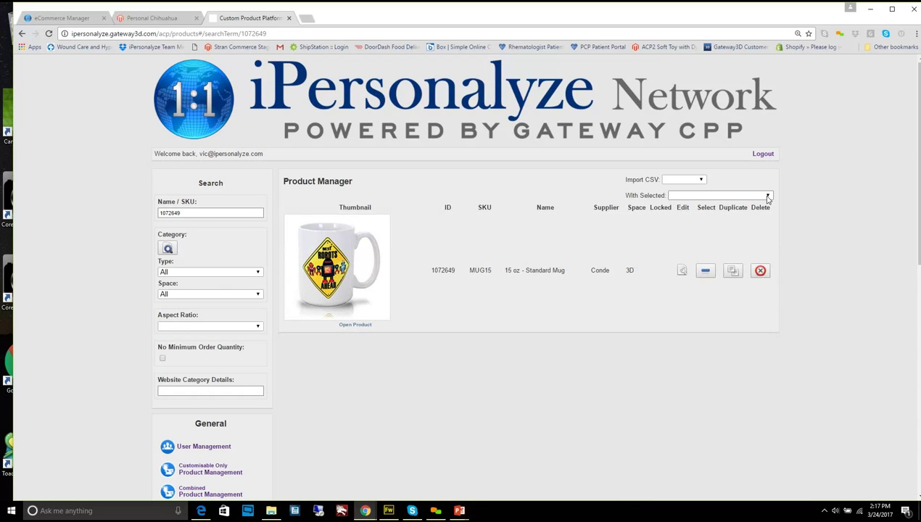
click(768, 196)
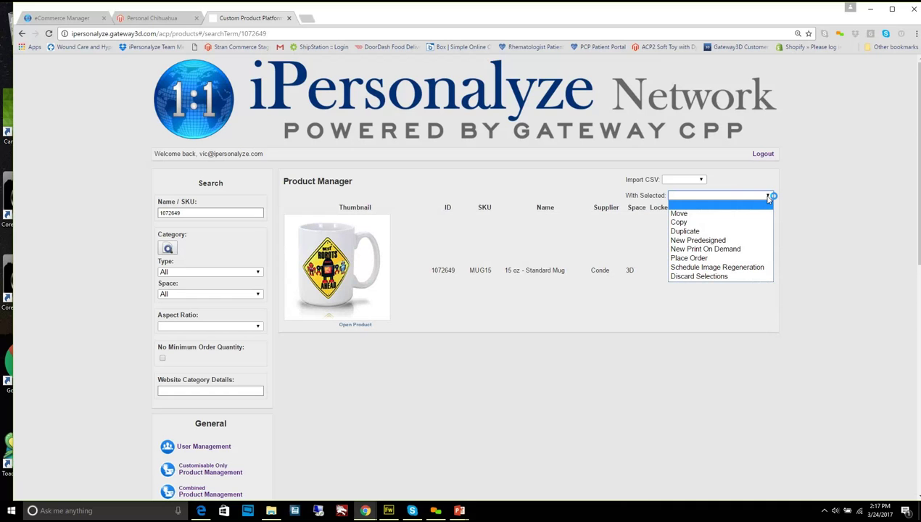
click(637, 230)
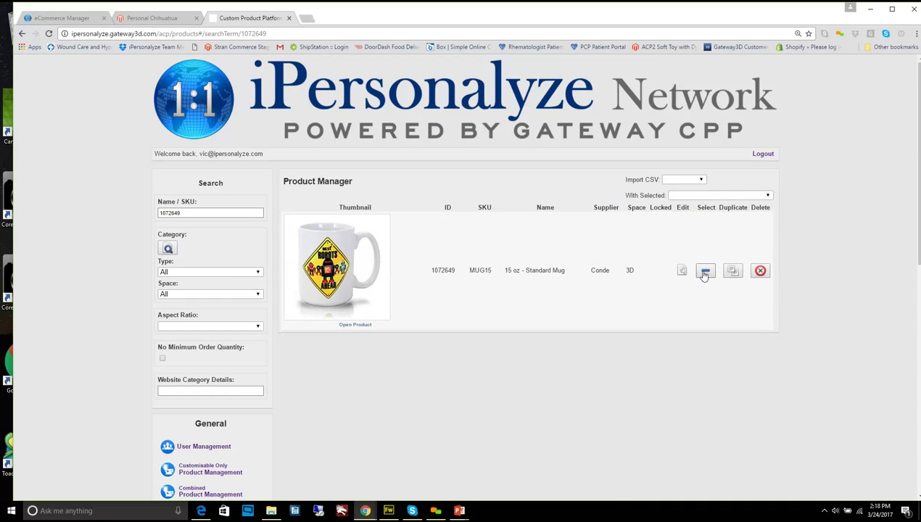
click(767, 195)
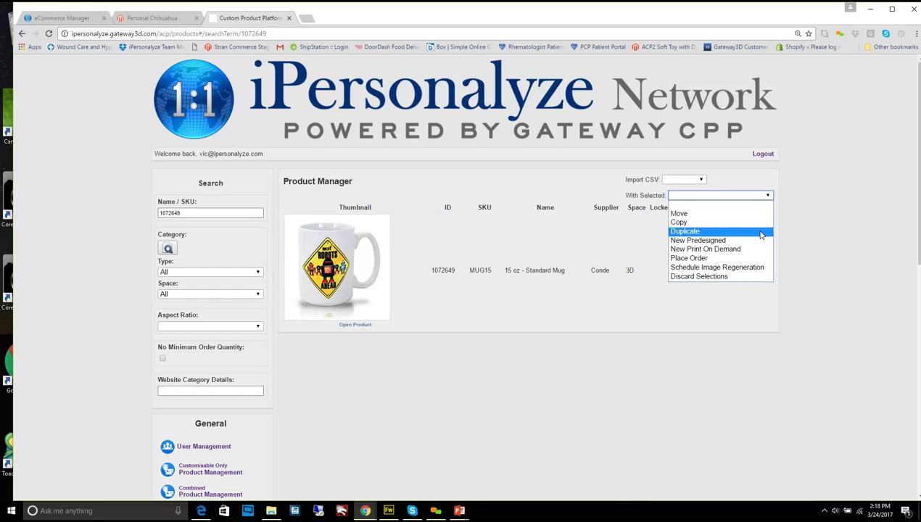
click(762, 232)
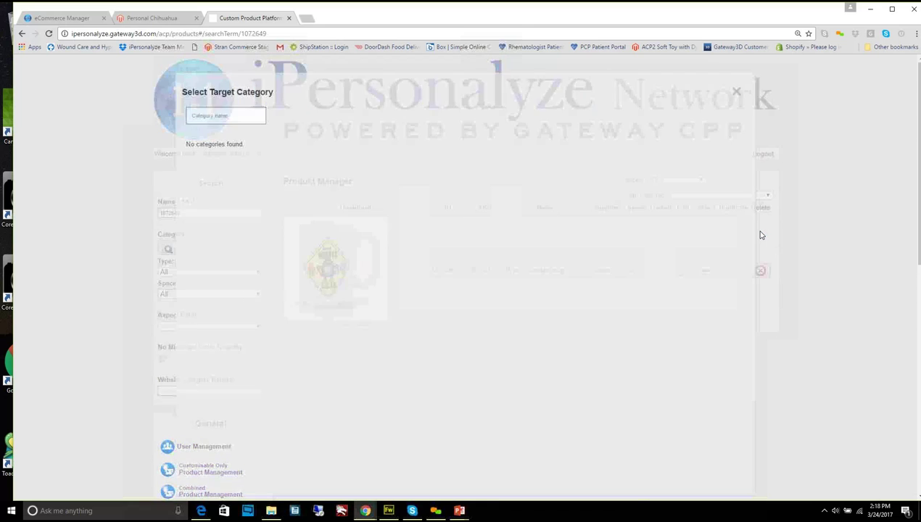
Search categories for 'chi' and confirm Personal Chihuahua as the duplicate's target
click(206, 117)
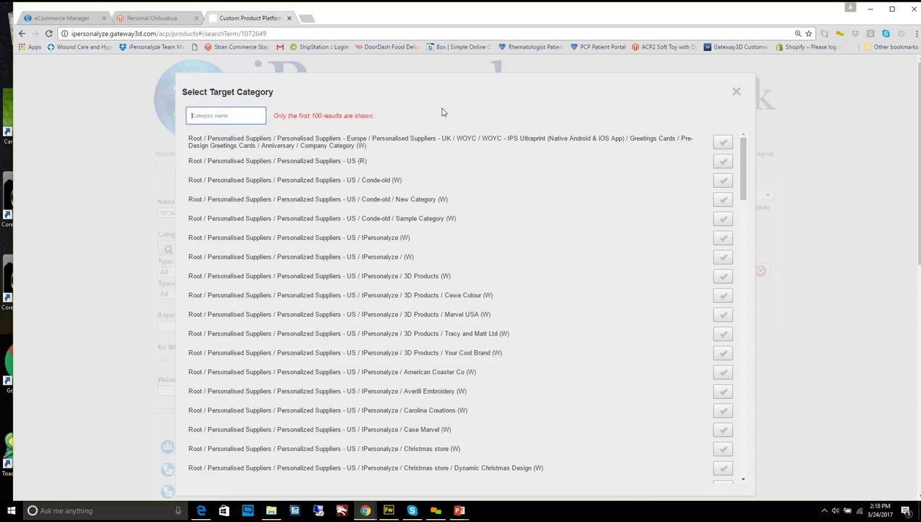
text(ch)
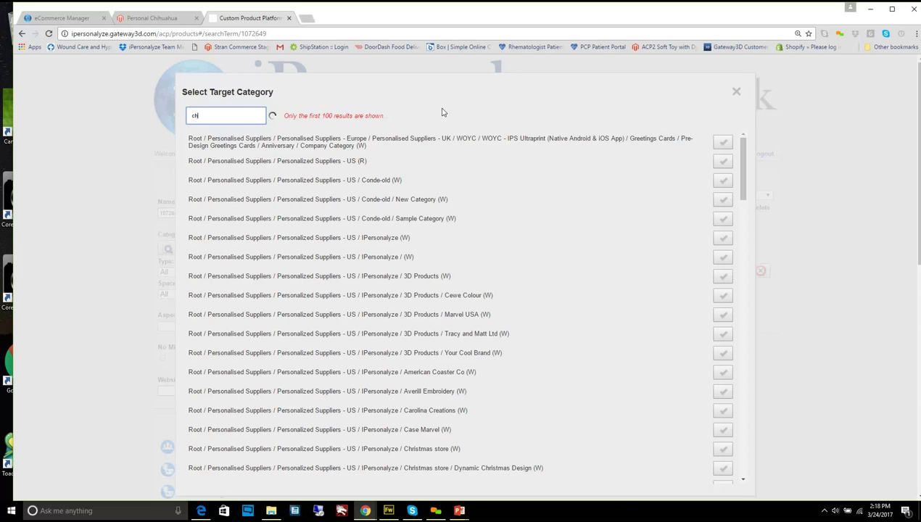
text(i)
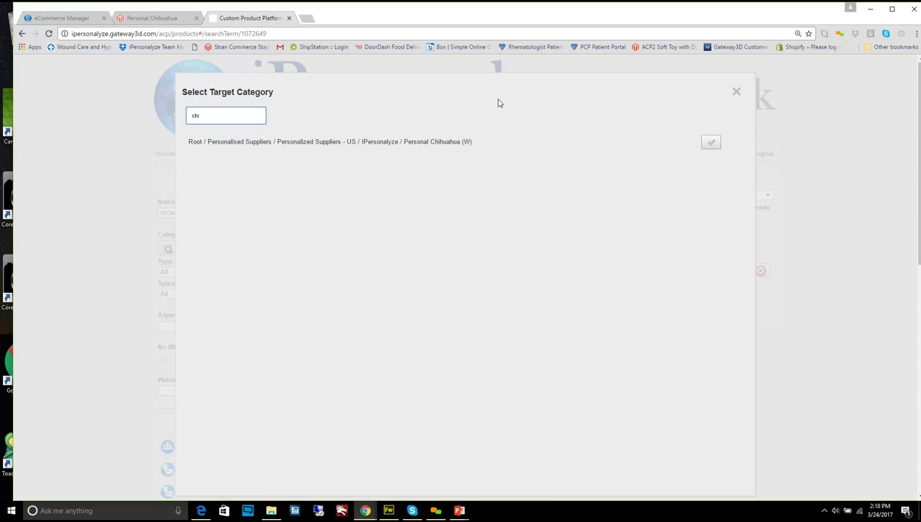
click(713, 146)
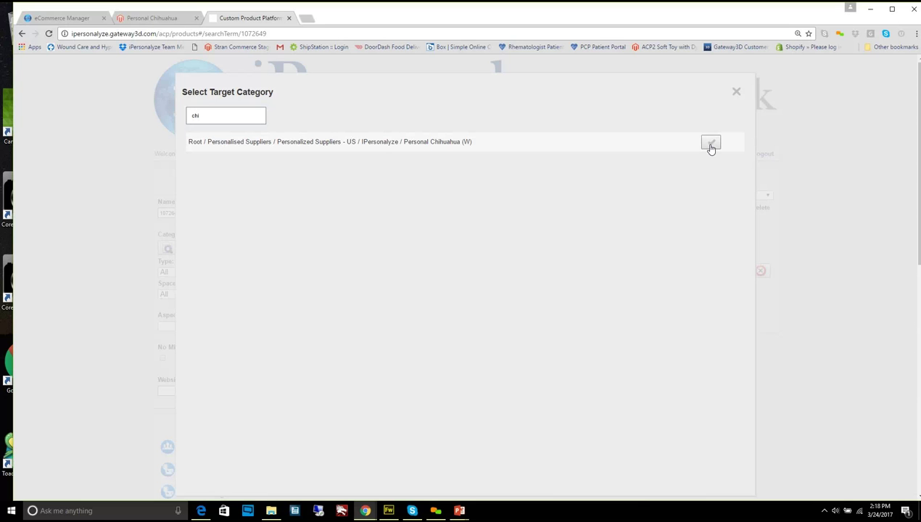
click(711, 144)
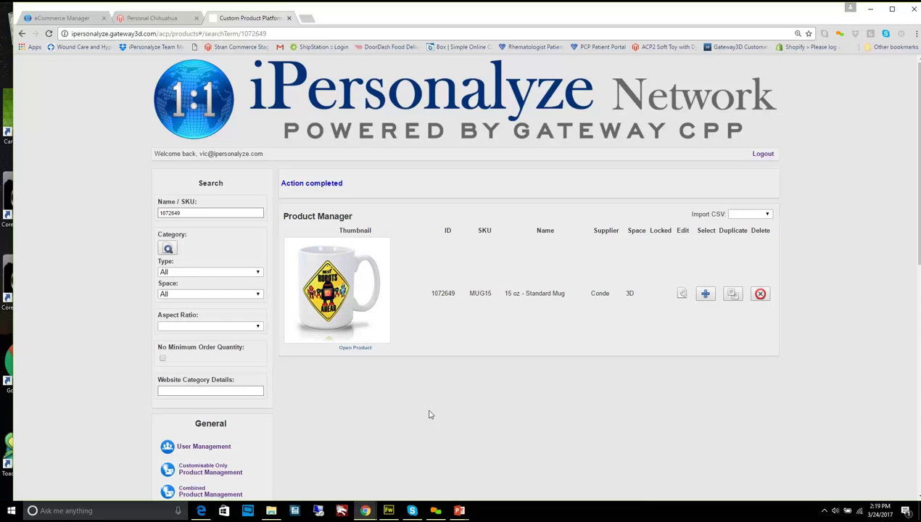
Clear the 1072649 search and filter the product list to the Personal Chihuahua category
click(205, 210)
drag(204, 210, 149, 228)
key(BackSpace)
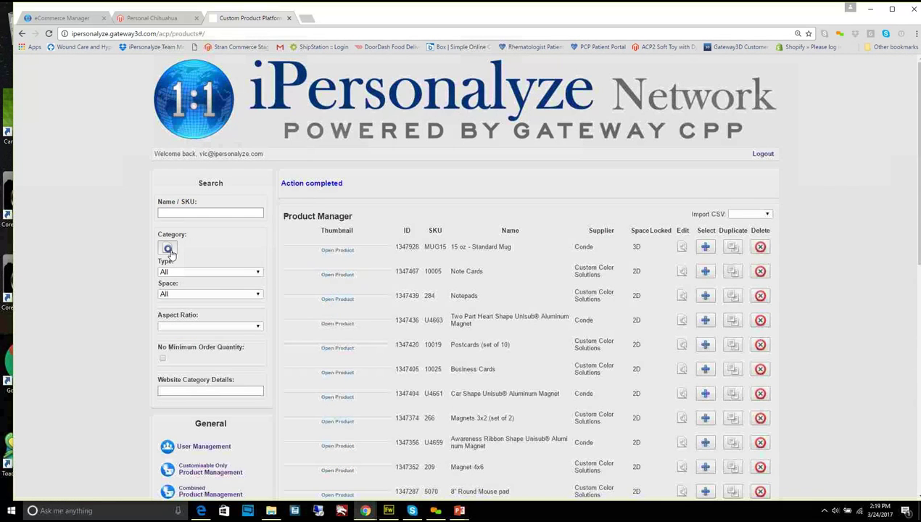
click(168, 249)
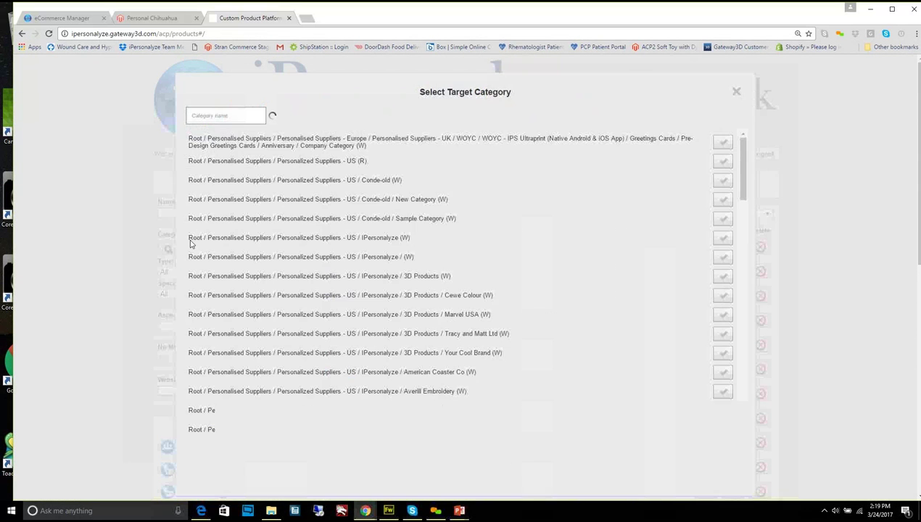
click(231, 117)
text(c)
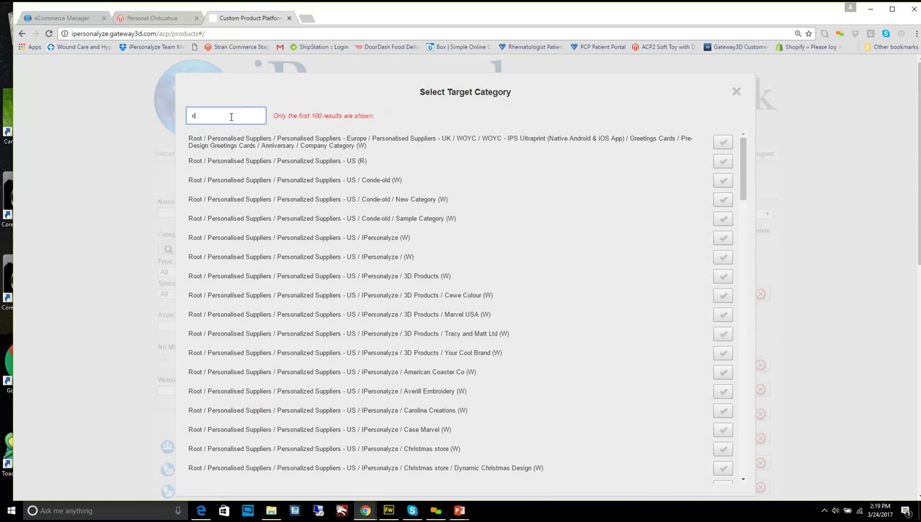
text(hi)
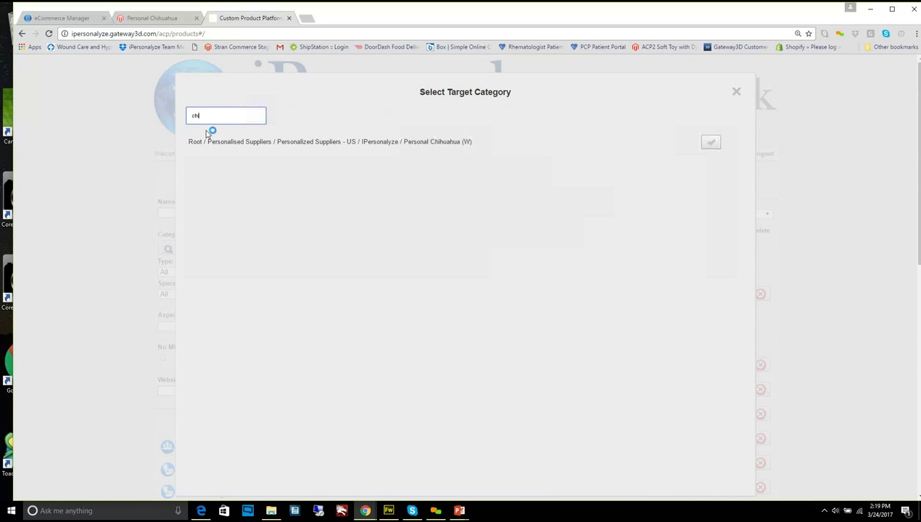
click(711, 142)
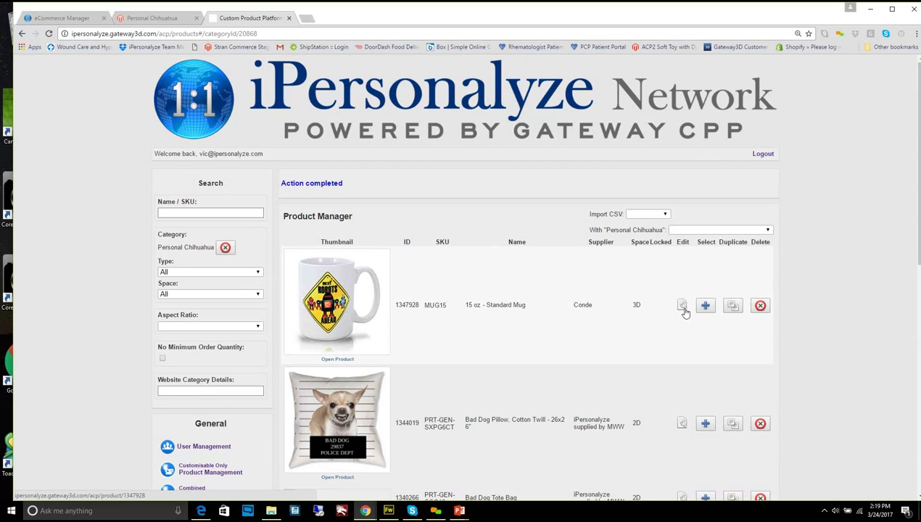
Open the duplicated mug, return to the list, and copy its new ID 1347928
click(684, 310)
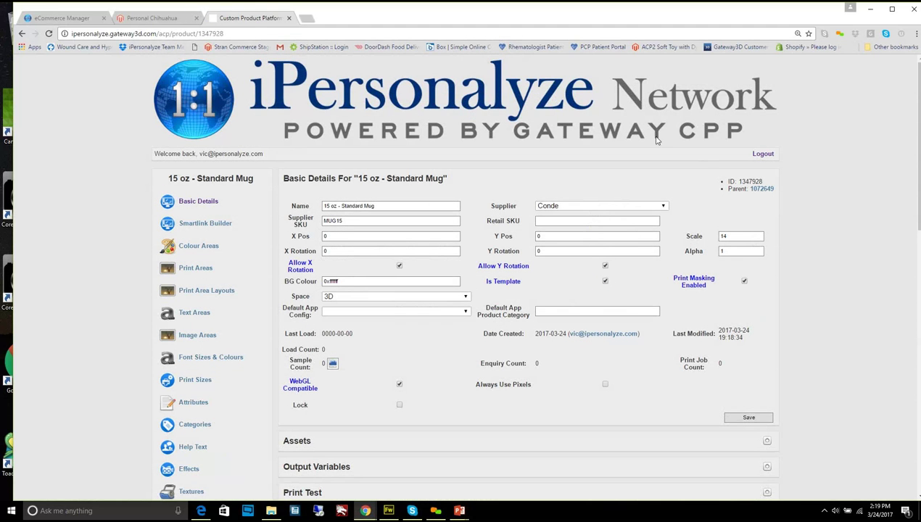
click(24, 35)
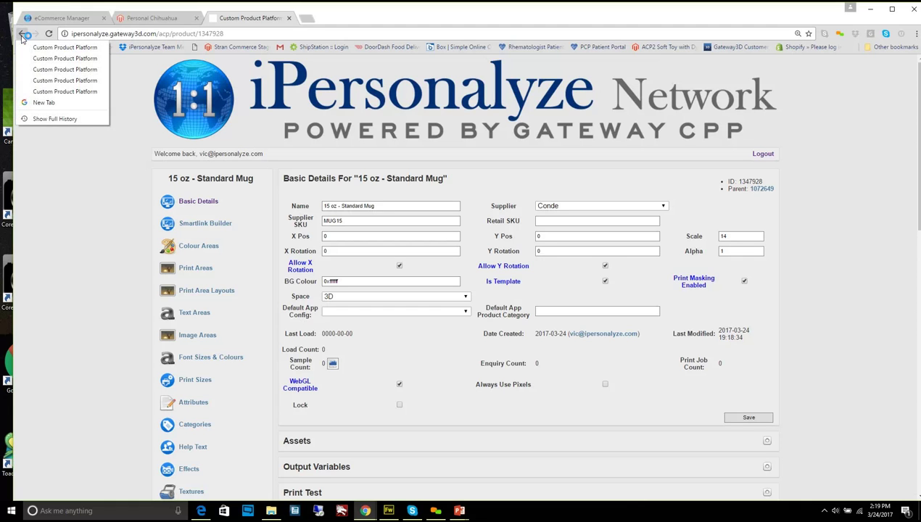
click(24, 40)
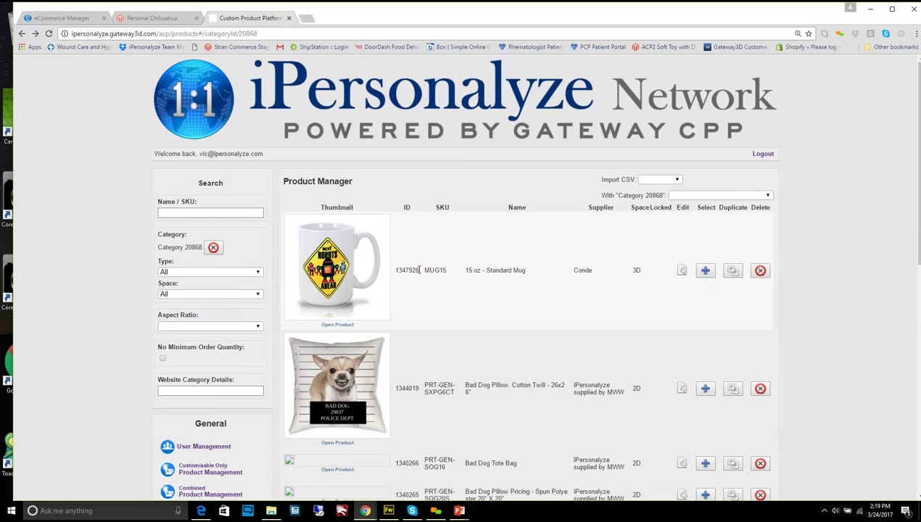
drag(418, 270, 398, 268)
click(427, 278)
drag(420, 269, 398, 268)
right_click(402, 269)
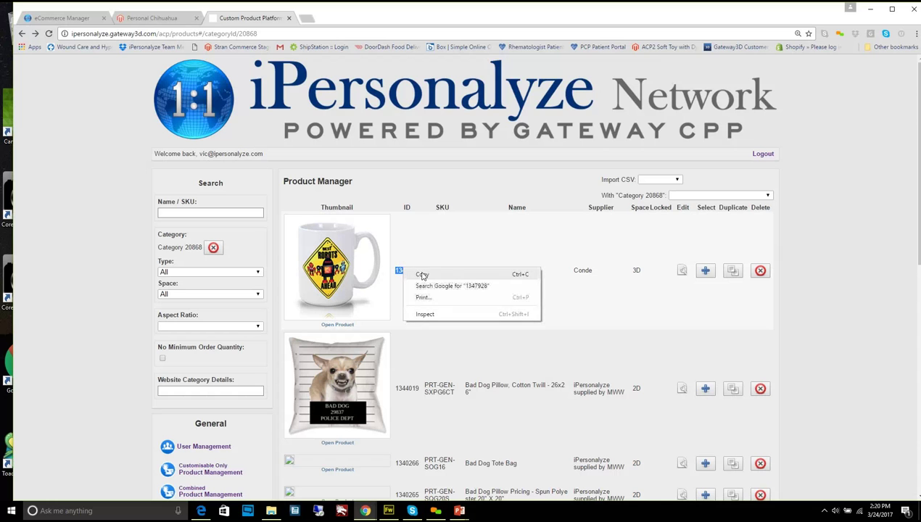
click(423, 275)
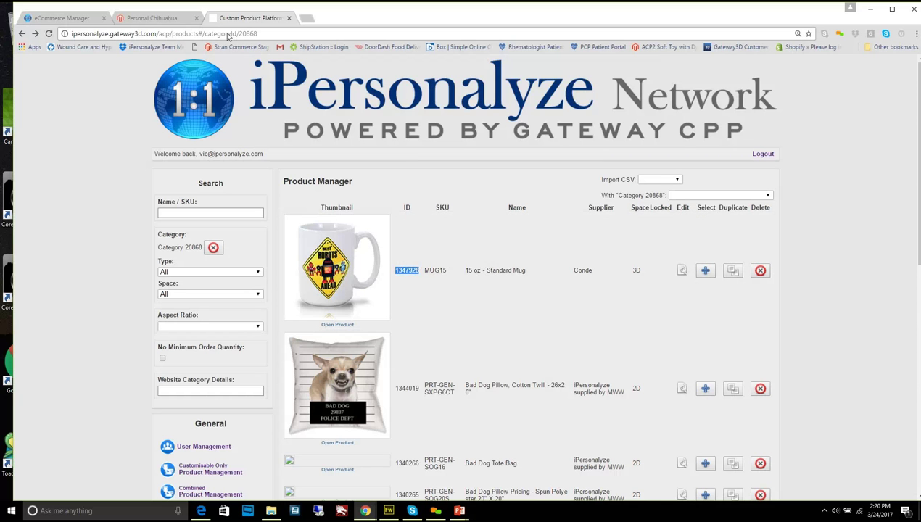
click(179, 22)
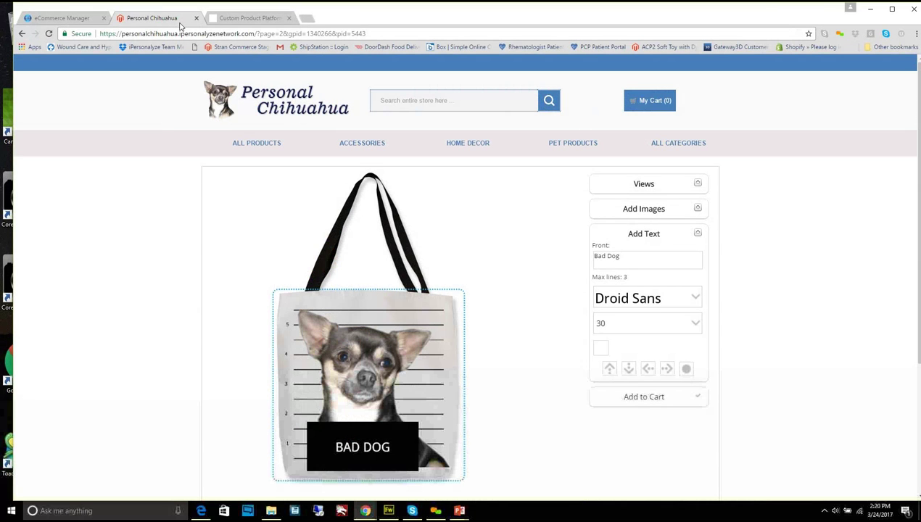
Paste 1347928 over the 15 oz Standard Mug's GatewayID 1072649 and save the product
click(34, 16)
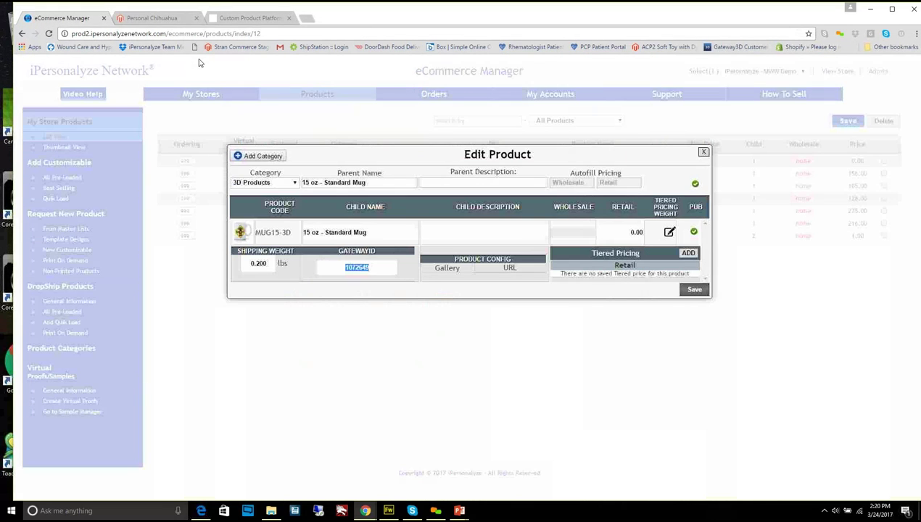
right_click(358, 268)
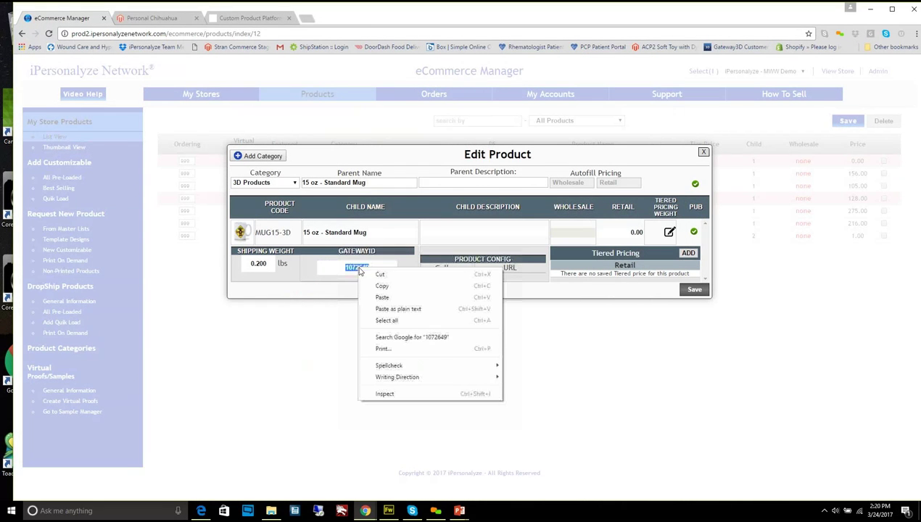
click(383, 302)
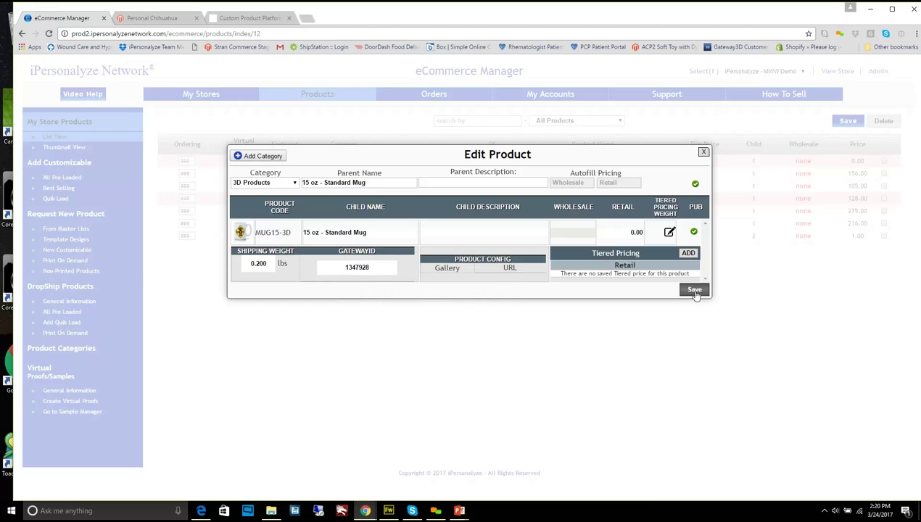
click(694, 290)
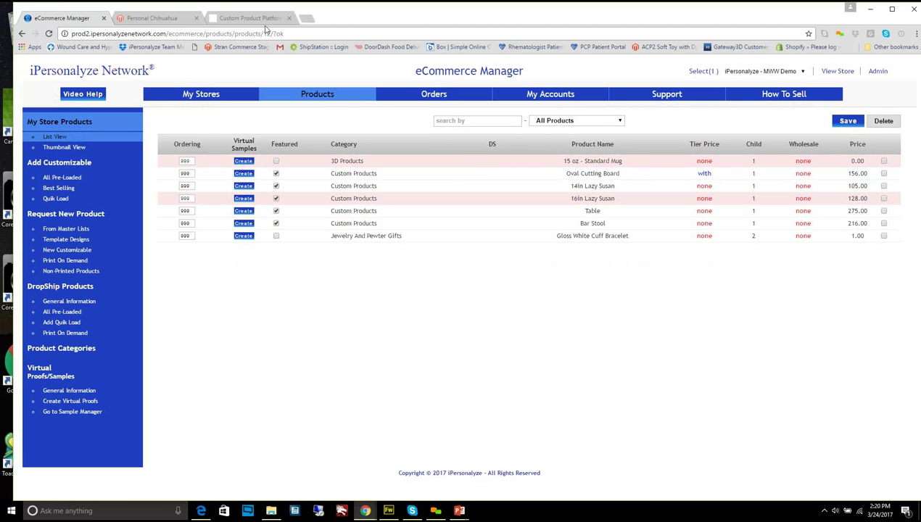
Go back to Gateway CPP's Category 20868 list, with mug ID 1347928 listed first
click(244, 17)
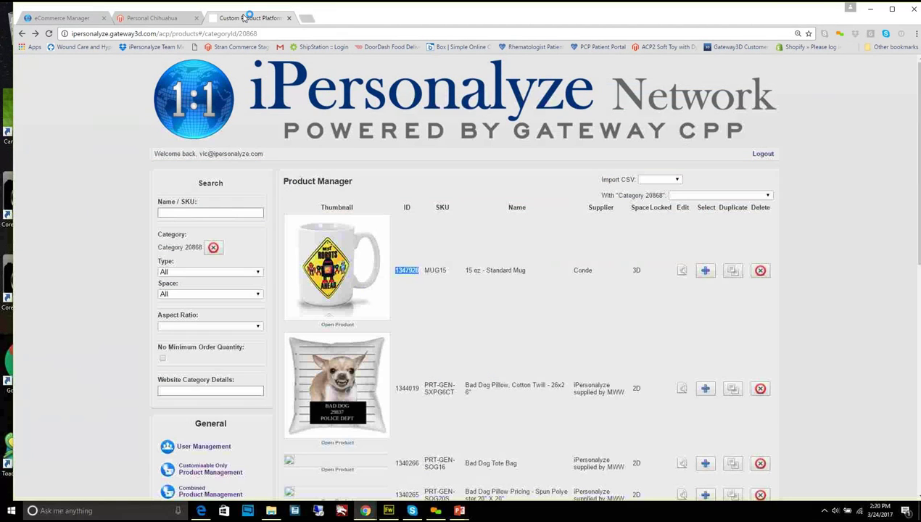
click(769, 196)
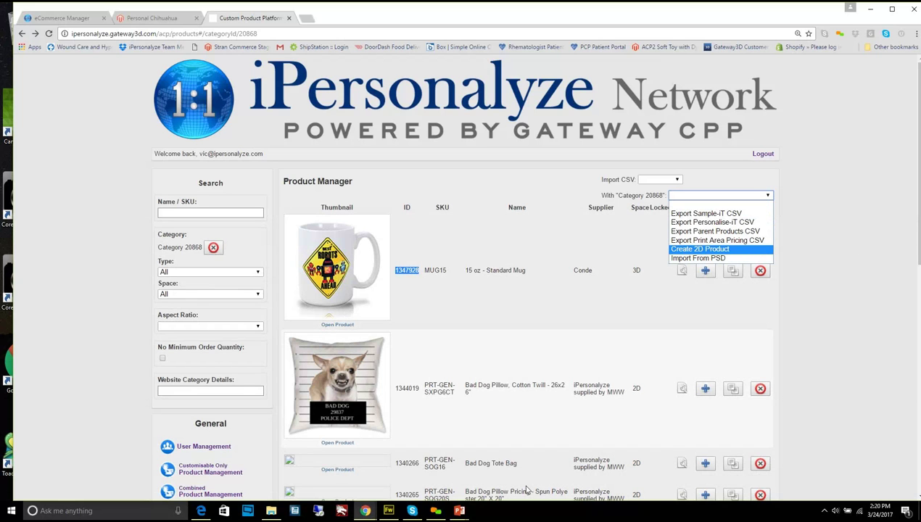
click(457, 505)
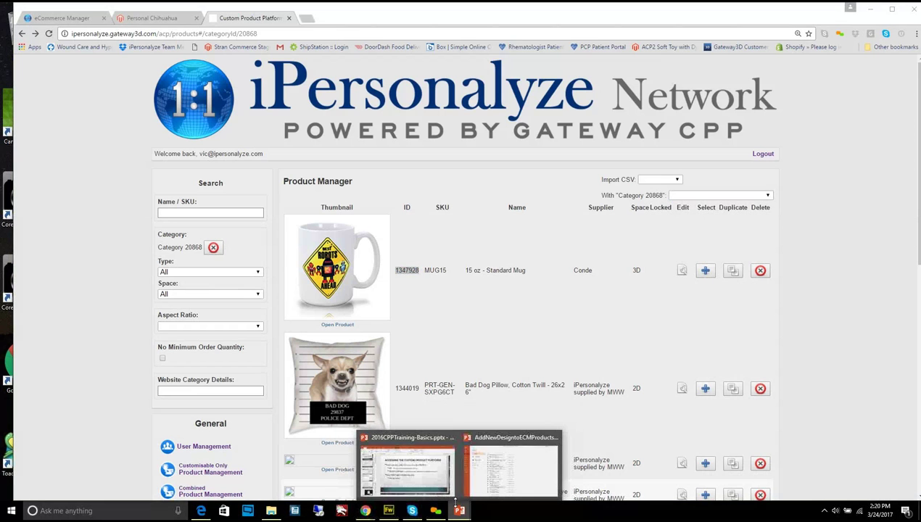
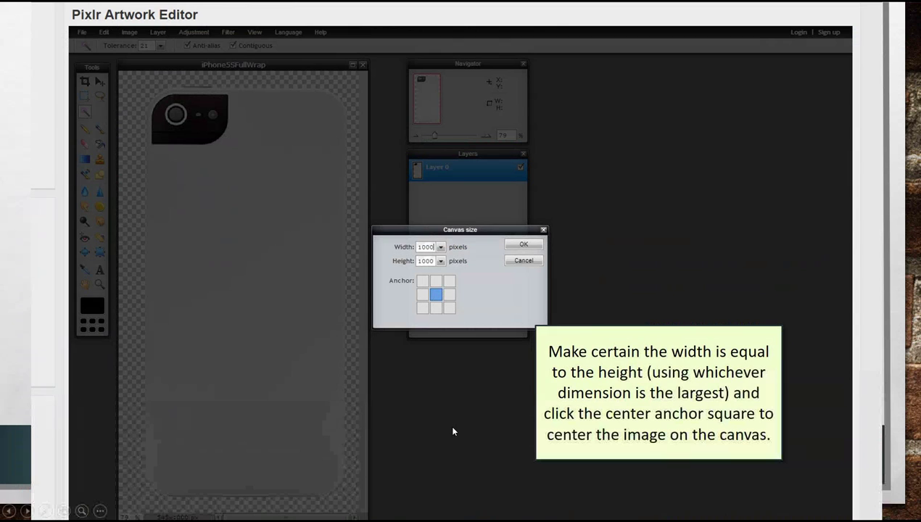
Bring up the slideshow navigation menu, then dismiss it without choosing an option
right_click(452, 428)
click(496, 304)
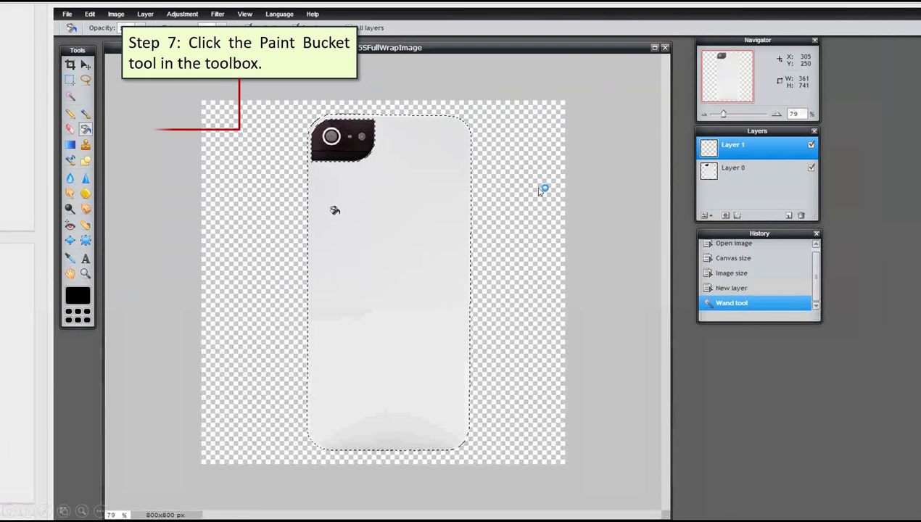
Select the Paint Bucket tool to fill the selected phone shape with colour
click(86, 130)
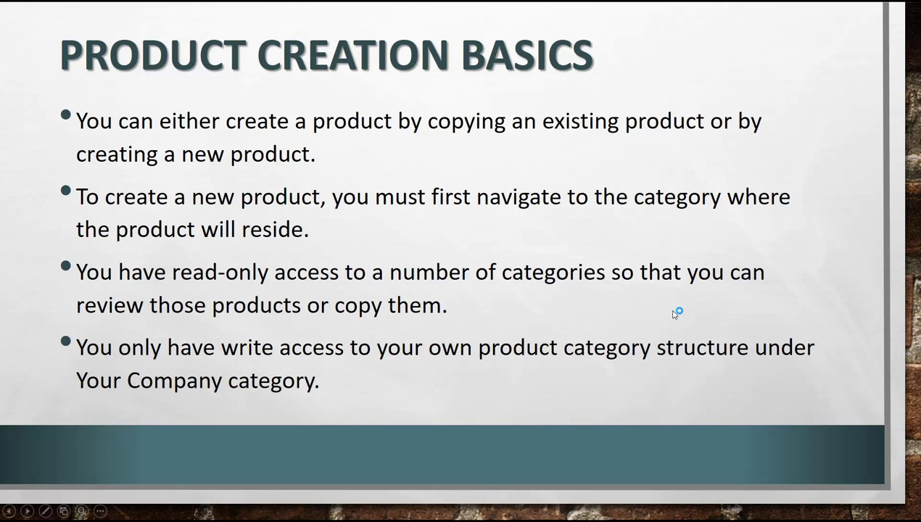
Advance the slideshow to the Product Manager screenshot slide
click(623, 311)
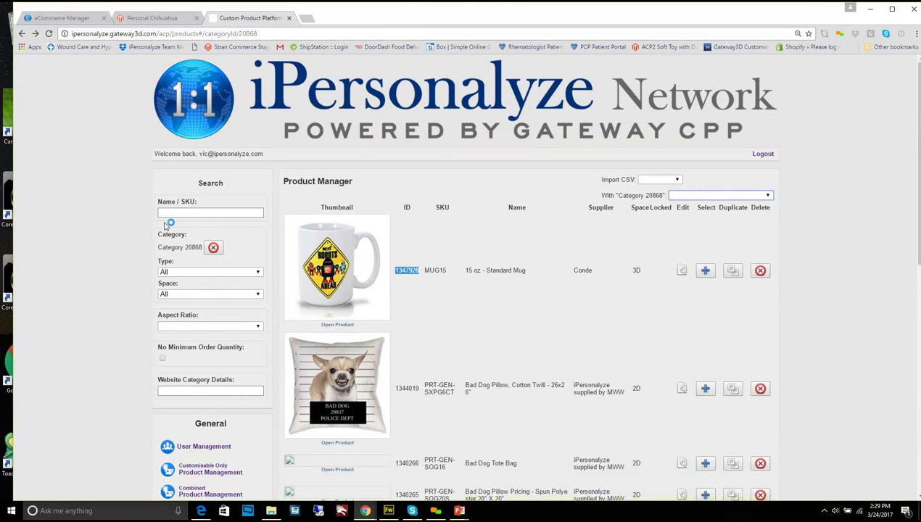
Clear the category filter and filter products to VRS Round Stamps via a 'roun' search
click(213, 248)
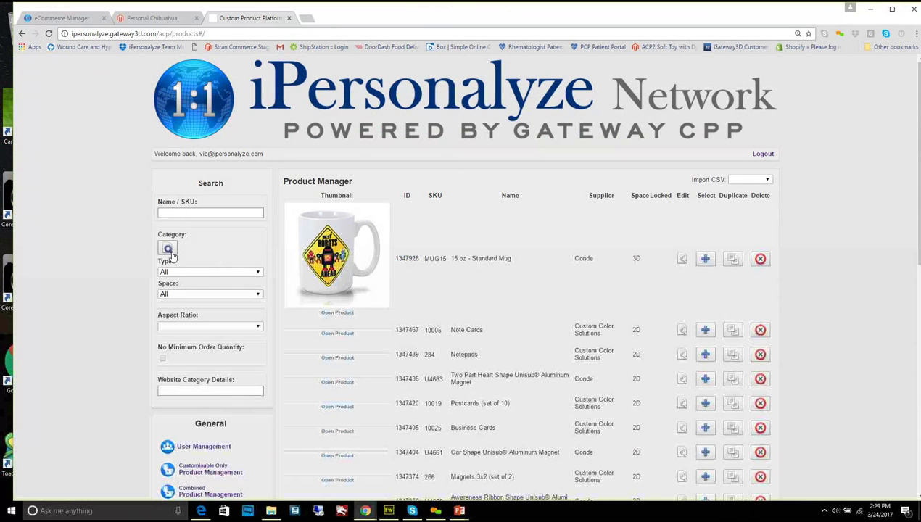
click(168, 250)
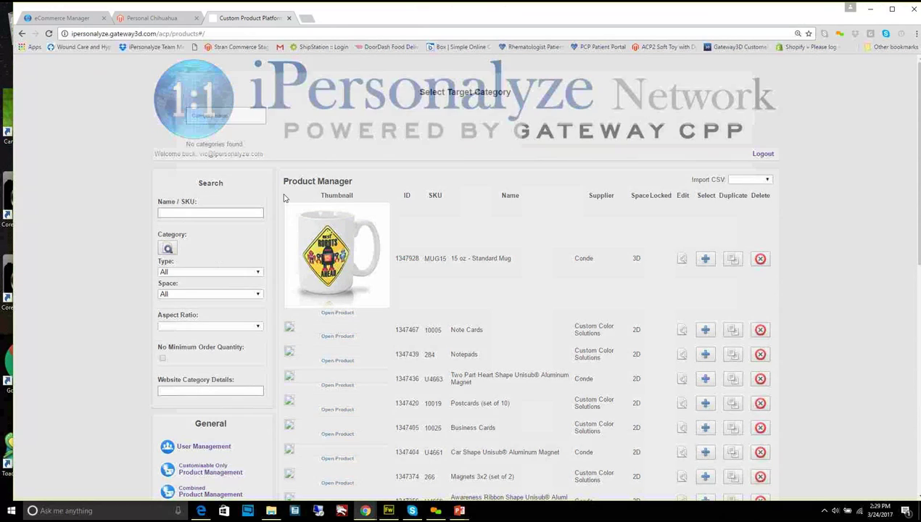
click(232, 113)
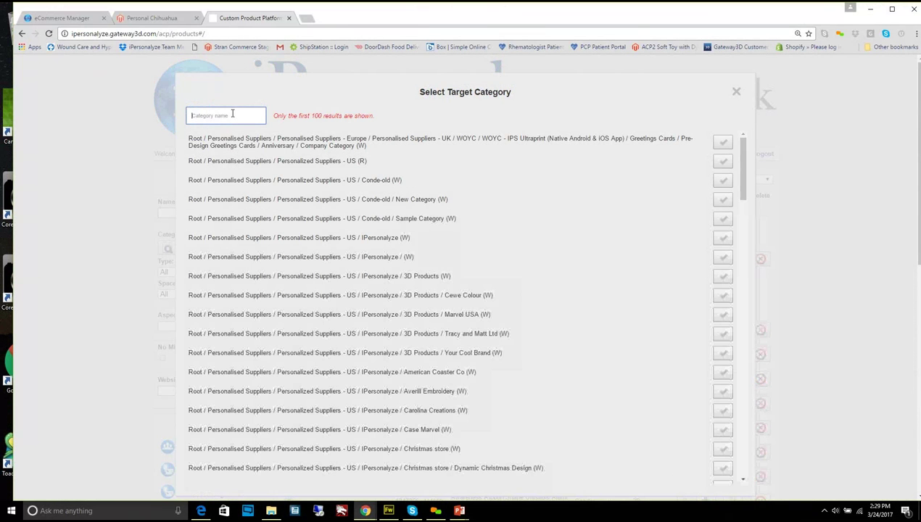
text(round)
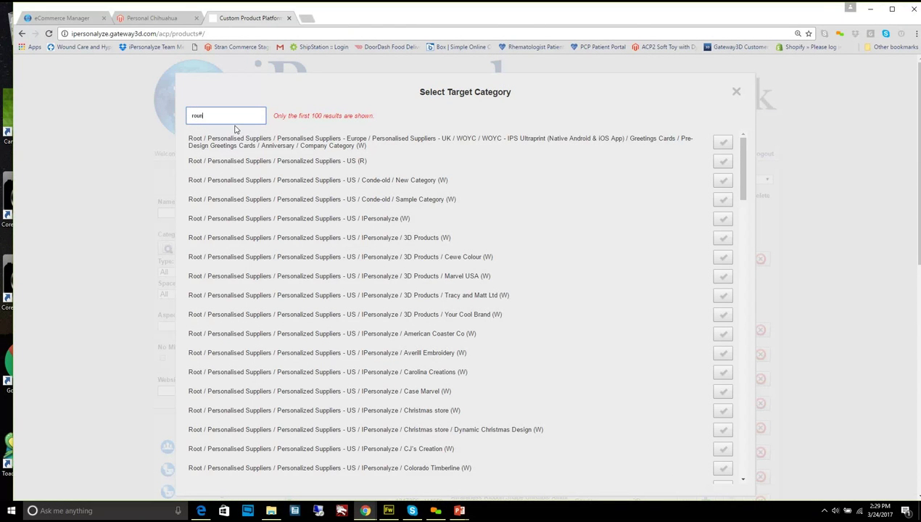
click(724, 143)
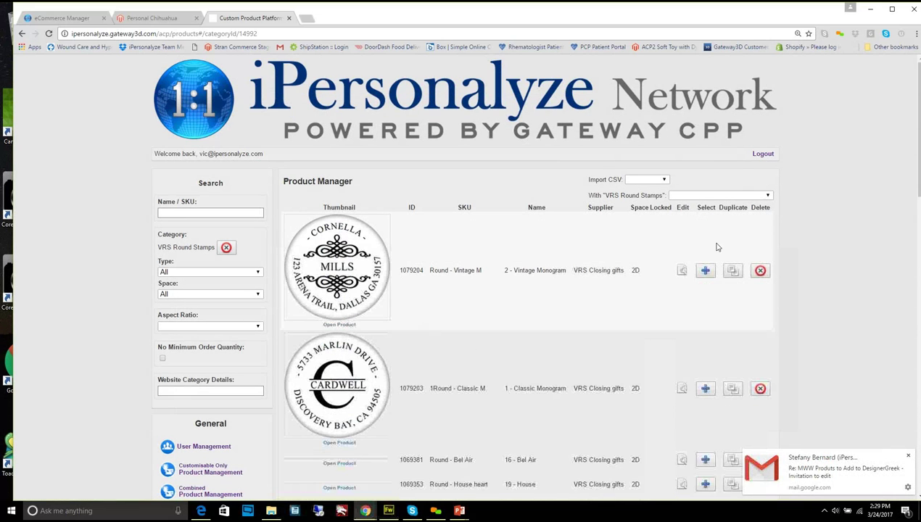
Open the 2 - Vintage Monogram stamp for editing and start its print test preview
click(683, 271)
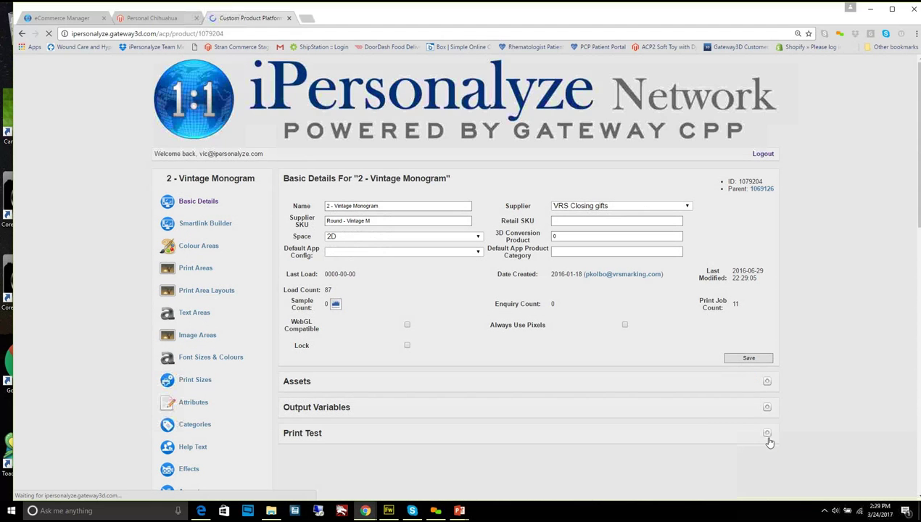
click(768, 437)
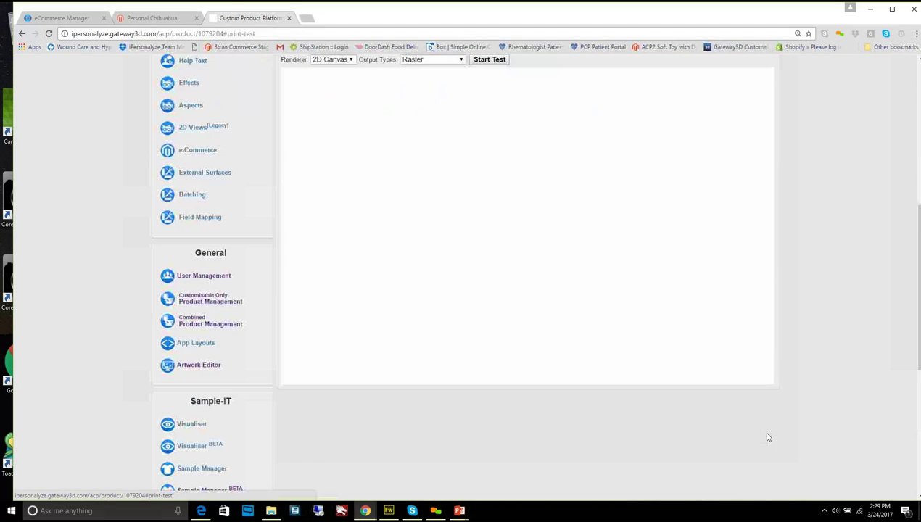
click(490, 61)
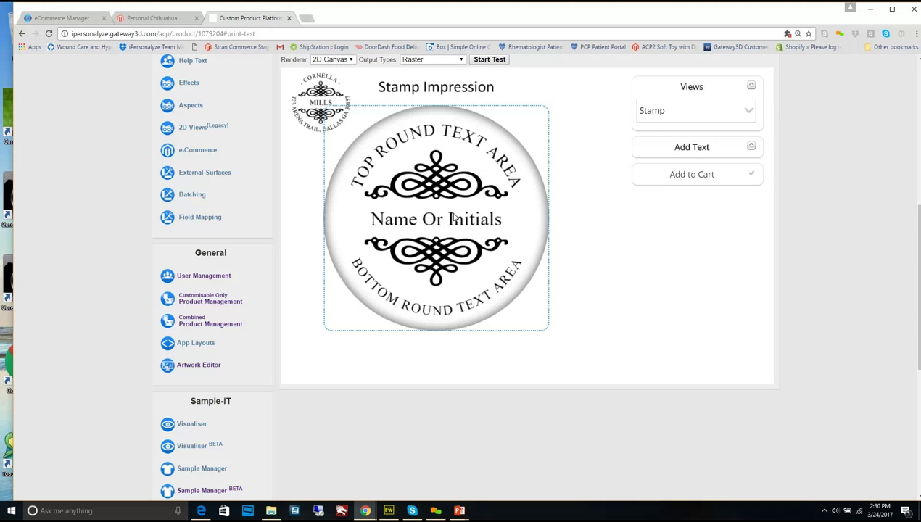
Enter a sample full name in the stamp's Top Round Text Area
click(752, 148)
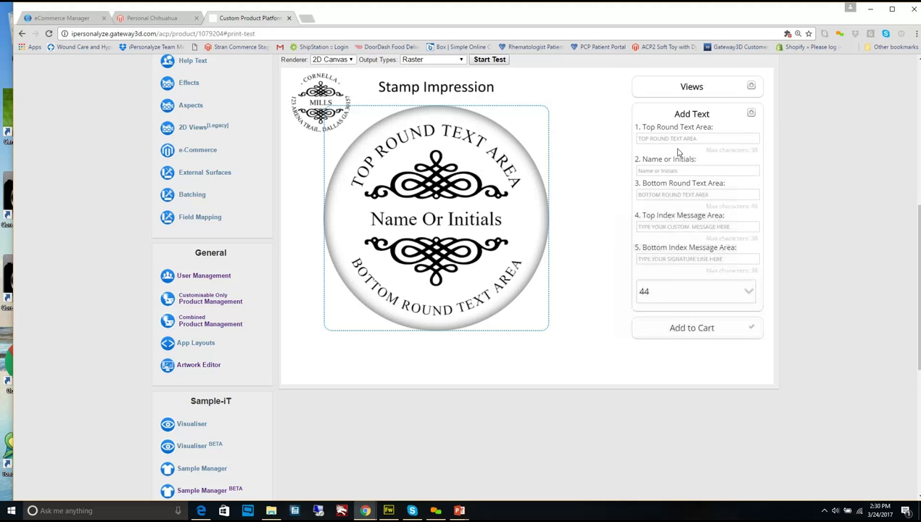
click(677, 139)
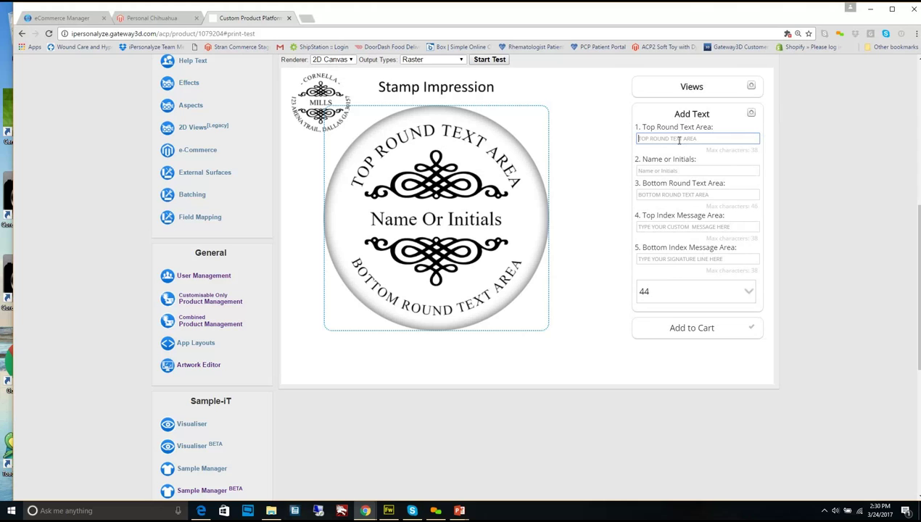
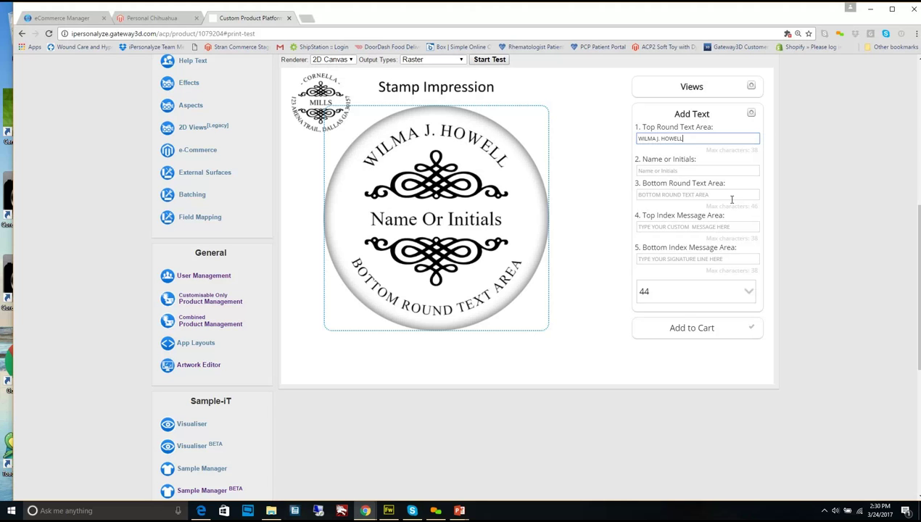
Set the Name or Initials field to Wjh, correcting stray letters
click(677, 171)
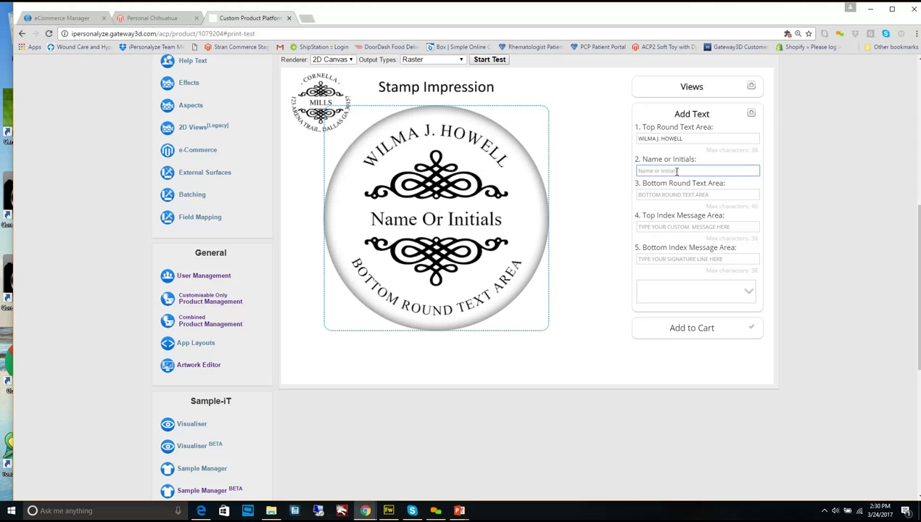
text(Wj)
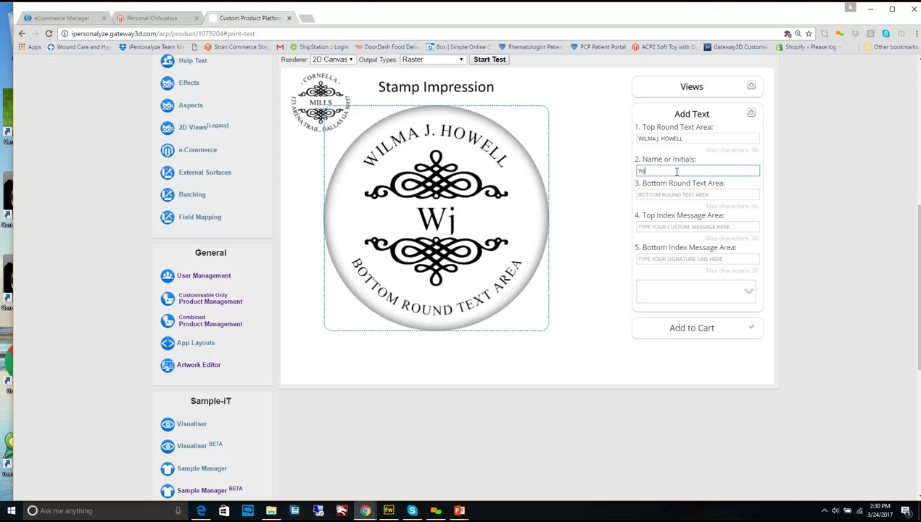
key(BackSpace)
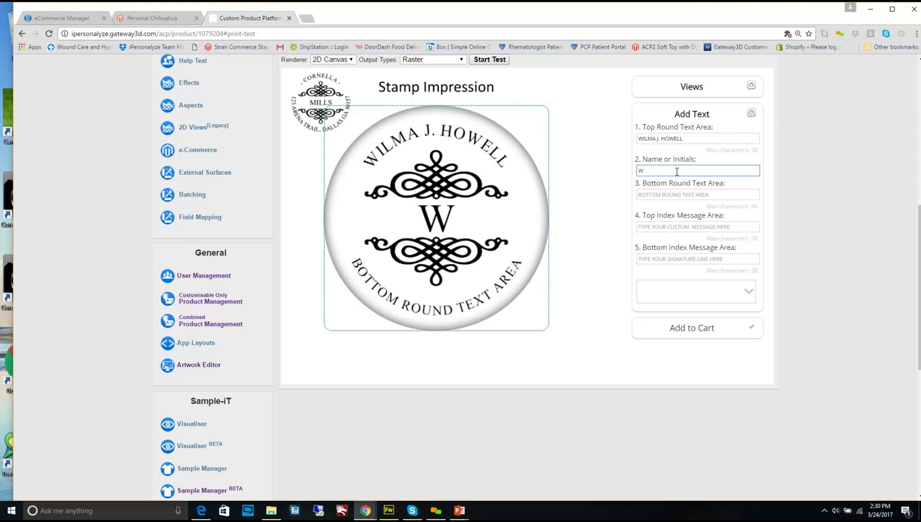
text(jh)
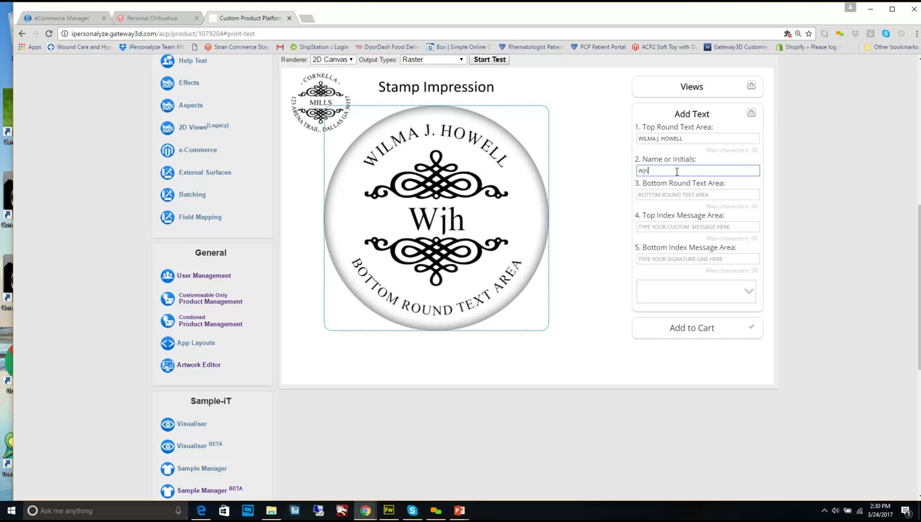
key(BackSpace)
key(BackSpace)
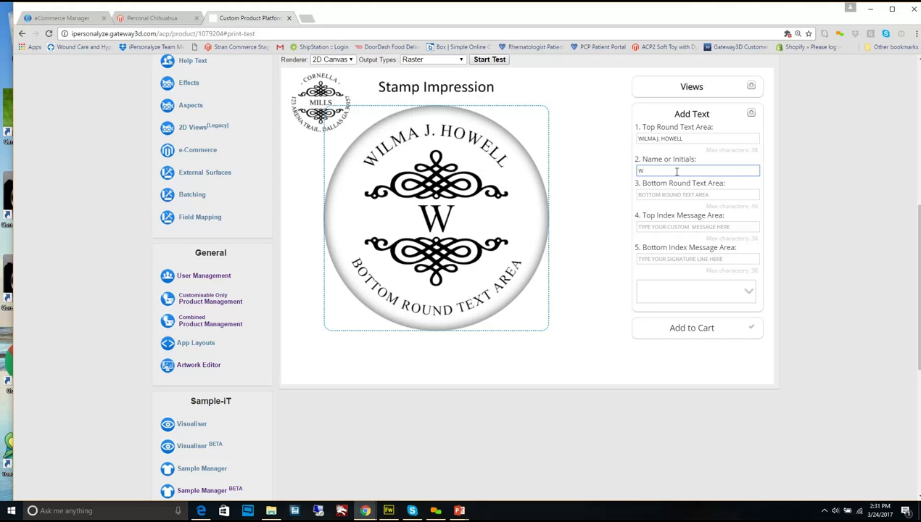
text(j)
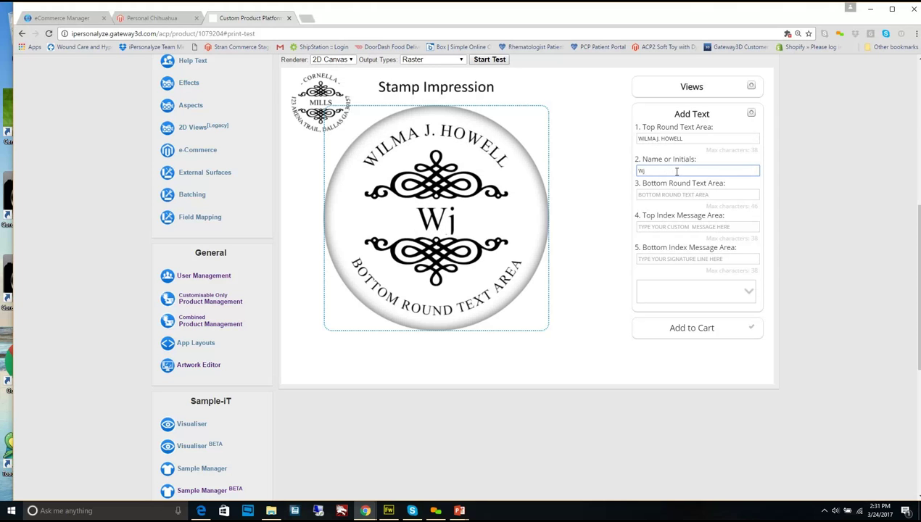
key(BackSpace)
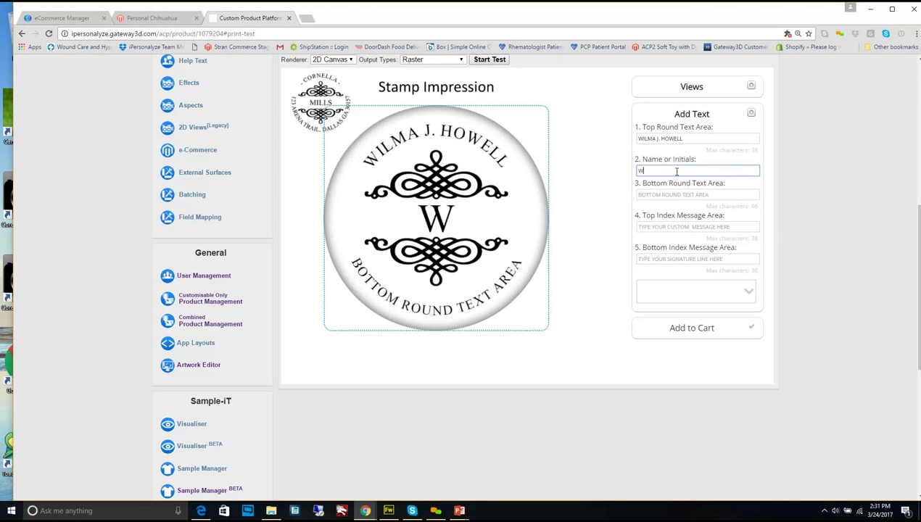
text(jh)
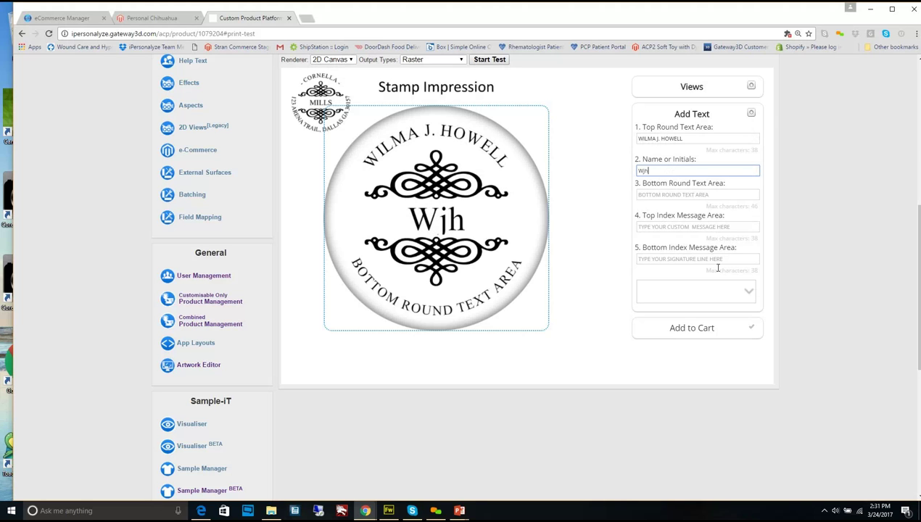
Enter MY ADDRESS, CITY, STATE as the stamp's bottom curved text
click(678, 195)
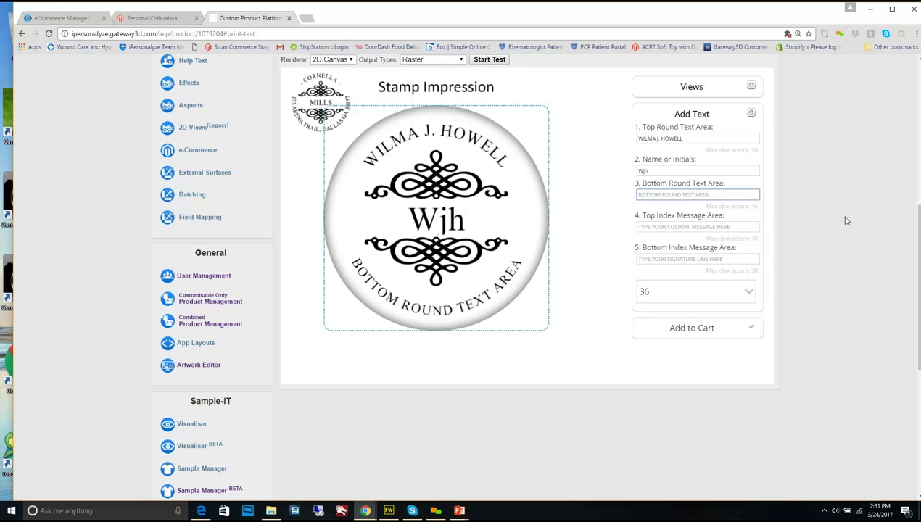
text(M)
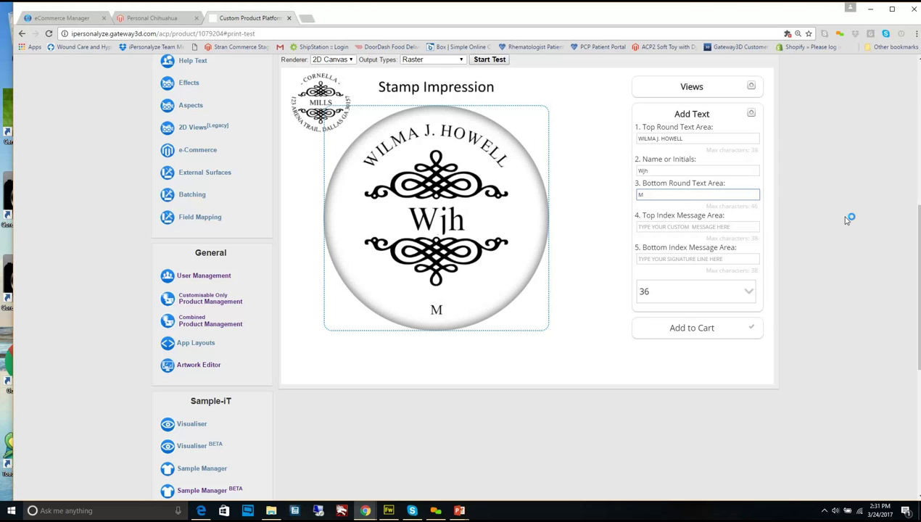
text(Y ADDRESS)
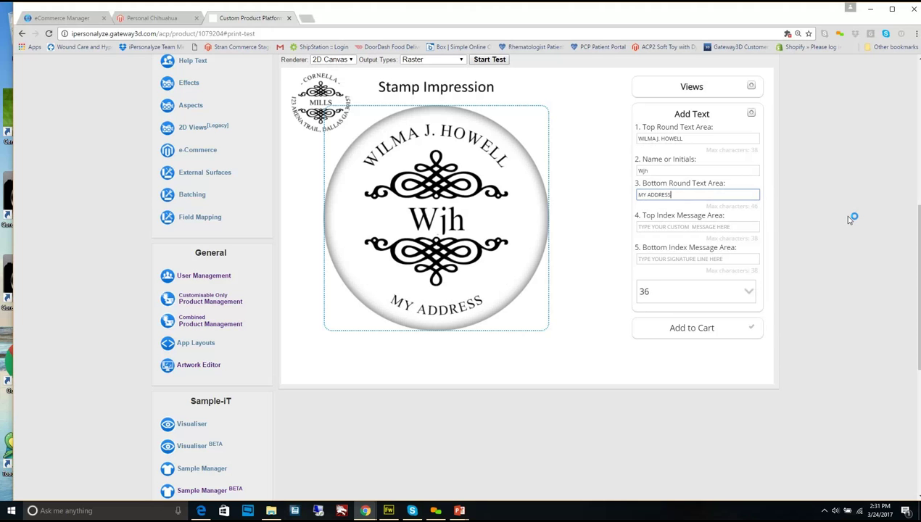
text(,)
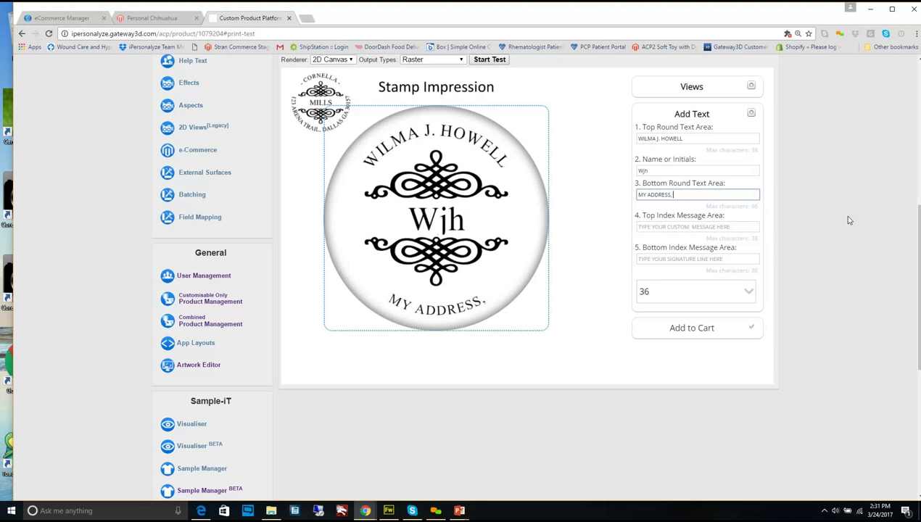
text( CITY)
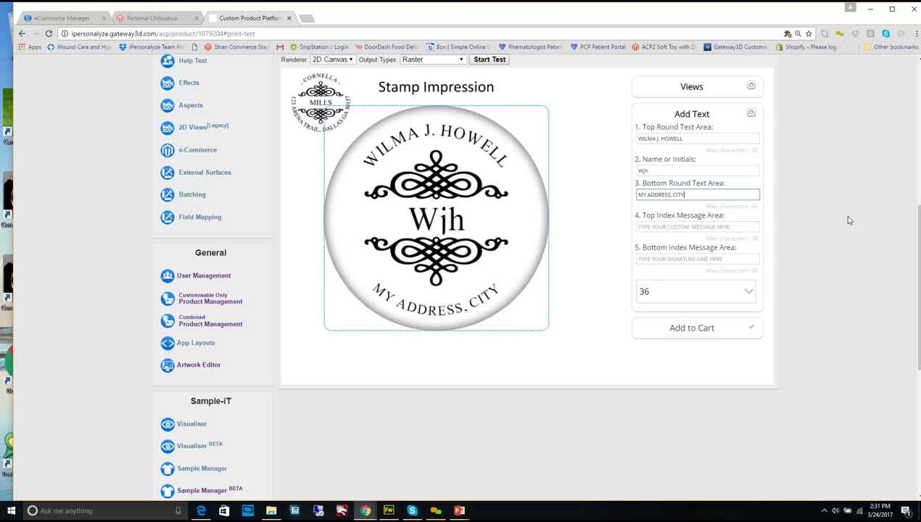
text(, )
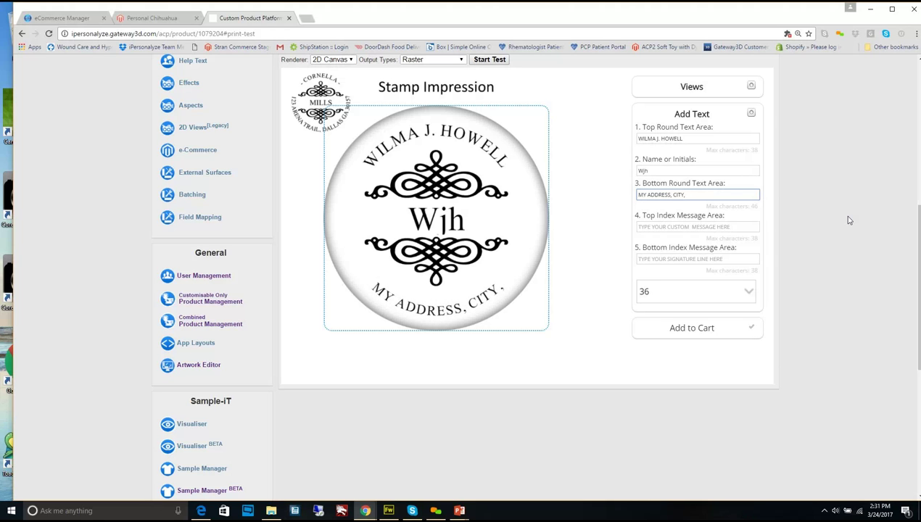
text(STAT)
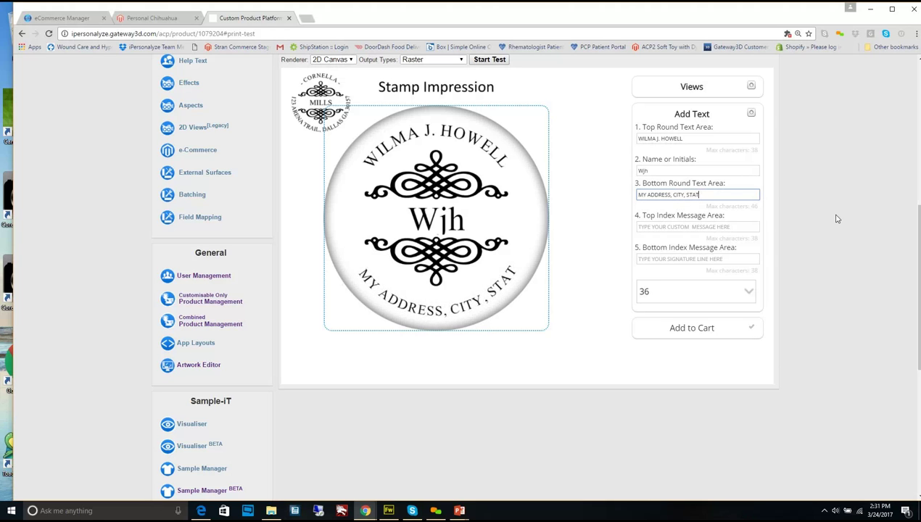
text(E)
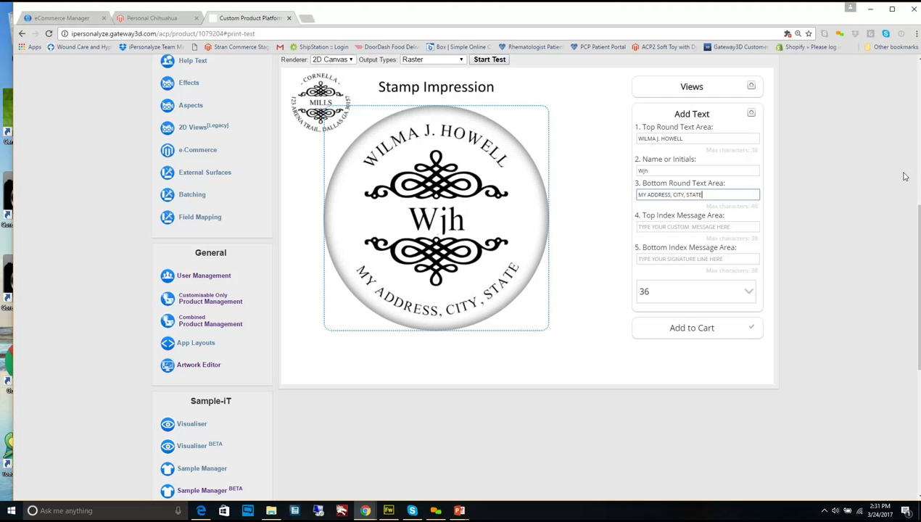
click(674, 226)
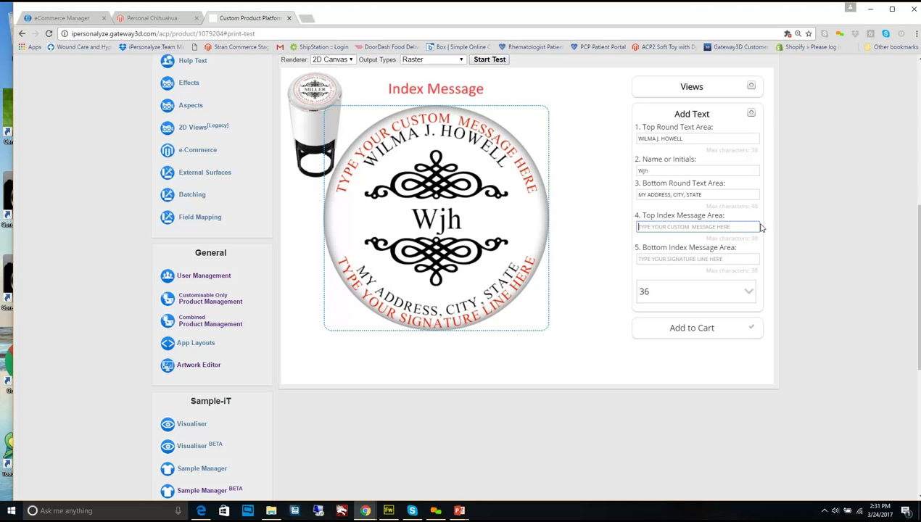
Enter MY MESSAGE HERE as the top index message and review the stamp preview
text(M)
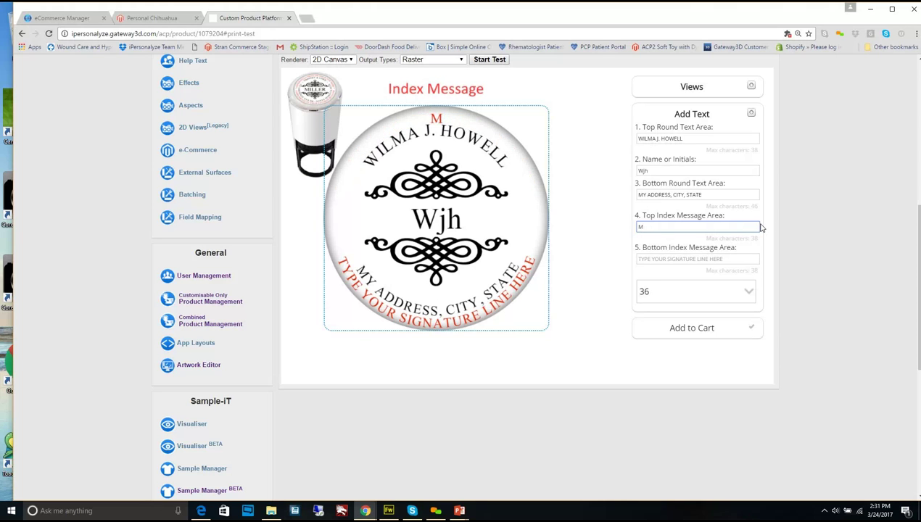
text(Y MESSAGE)
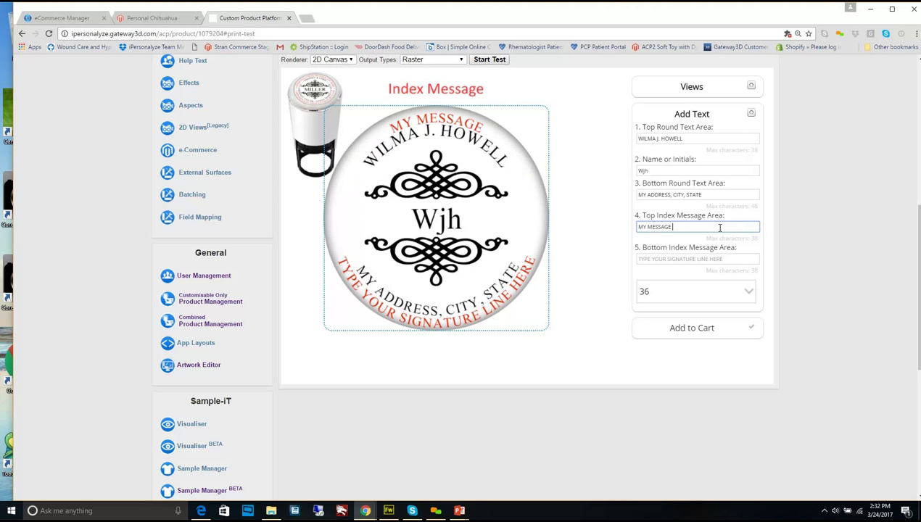
text( HERE)
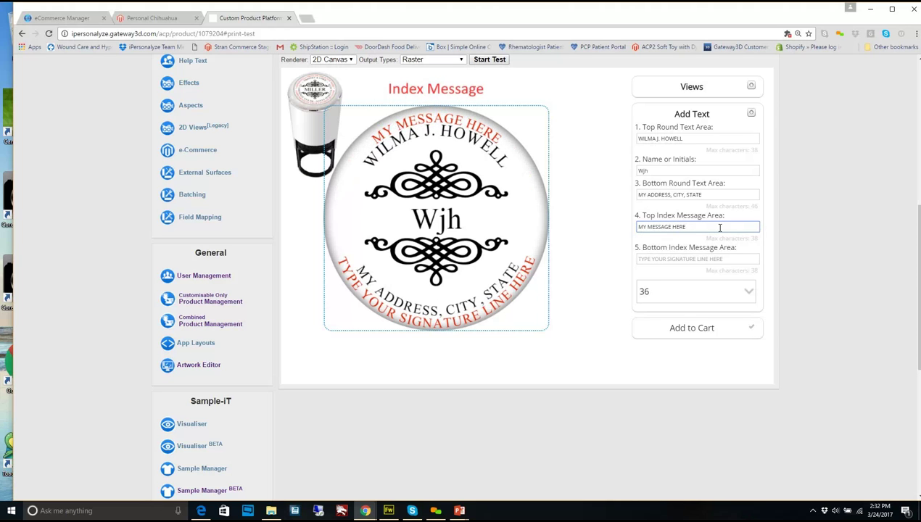
scroll(642, 251, up, 1)
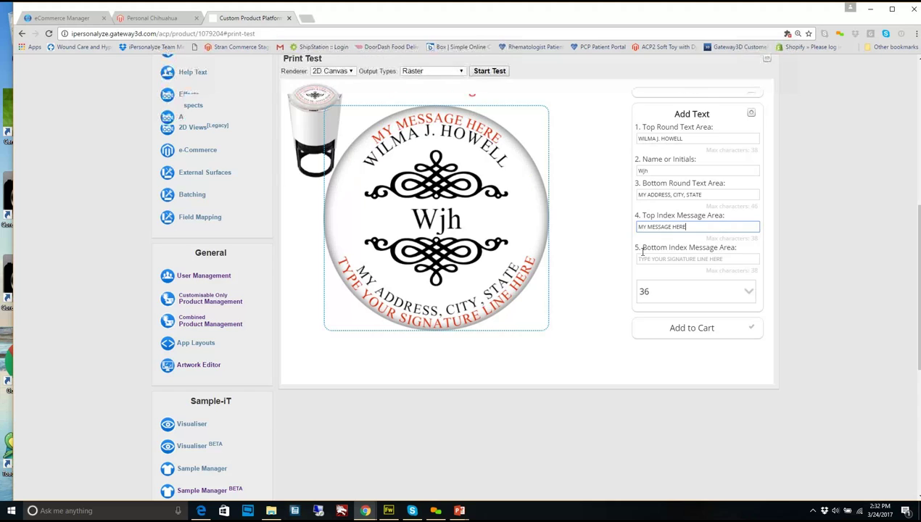
scroll(642, 251, up, 5)
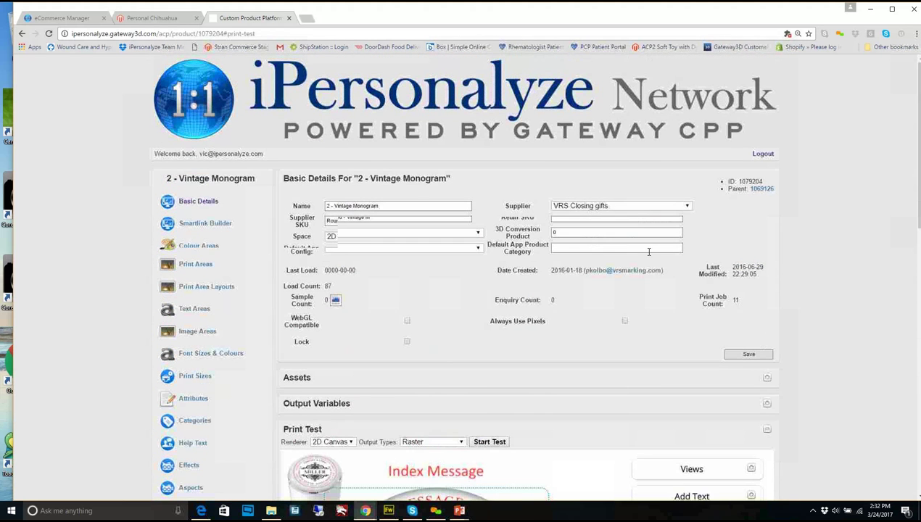
scroll(649, 252, down, 5)
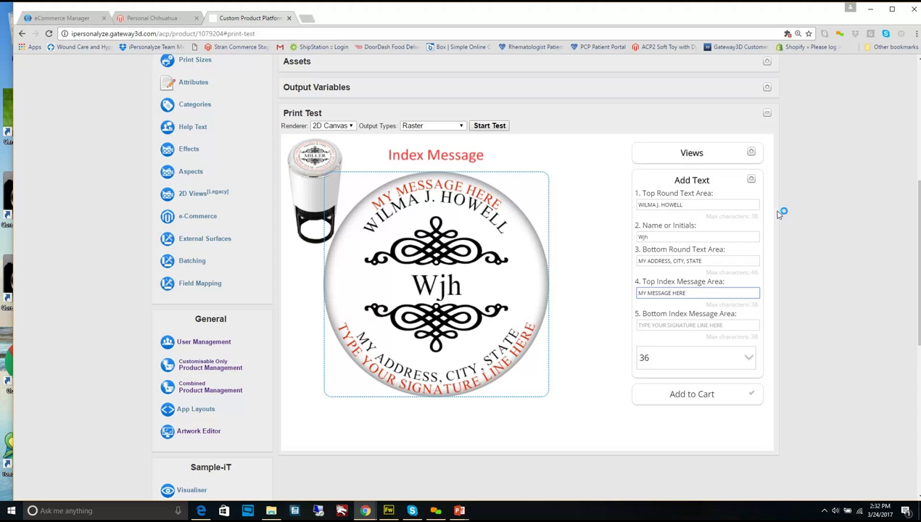
scroll(806, 159, up, 3)
scroll(807, 161, up, 2)
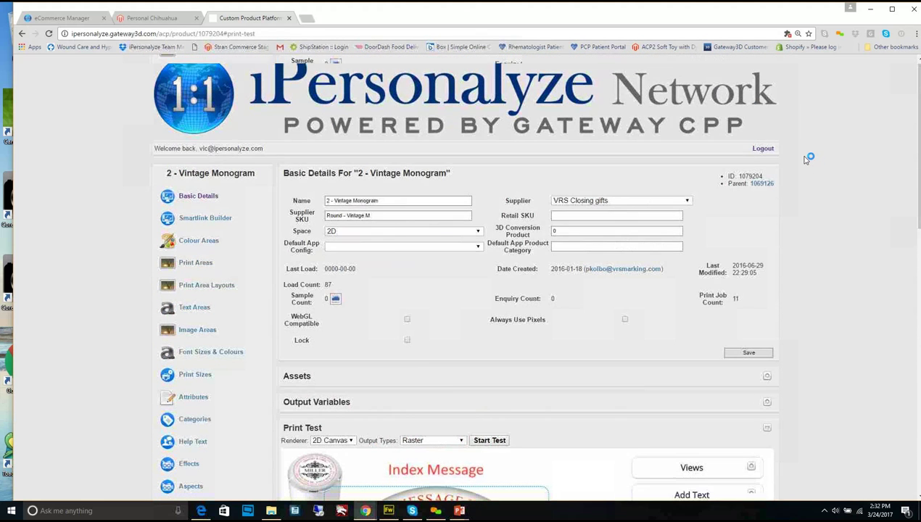
scroll(806, 158, down, 4)
scroll(806, 158, up, 4)
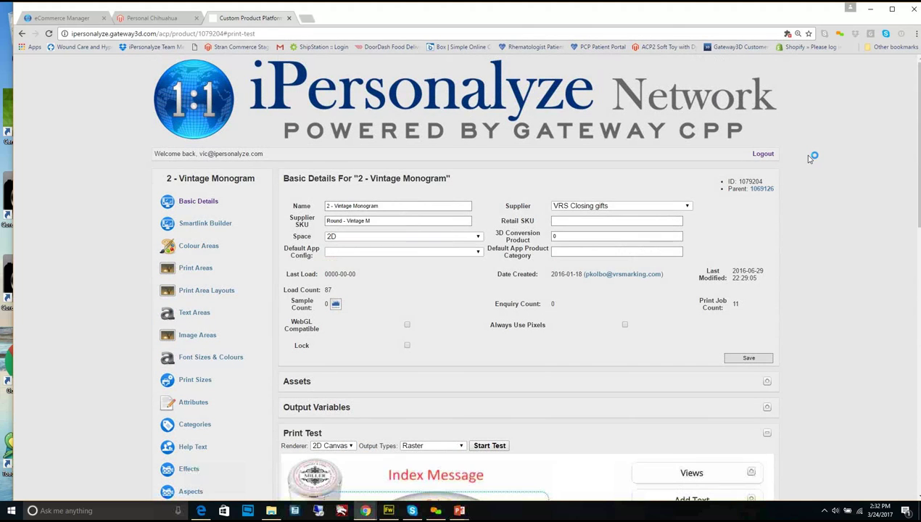
scroll(810, 160, down, 10)
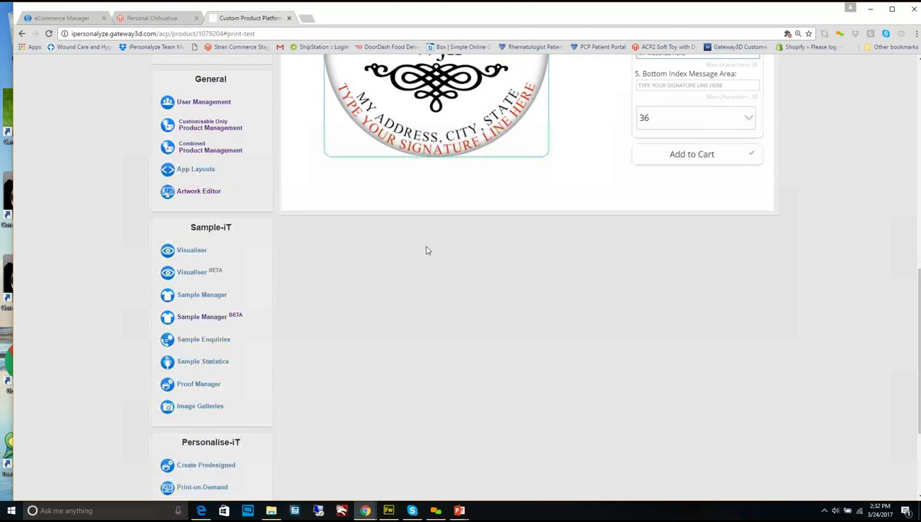
Open the full Product Manager and filter it to the Personal Chihuahua category
click(241, 128)
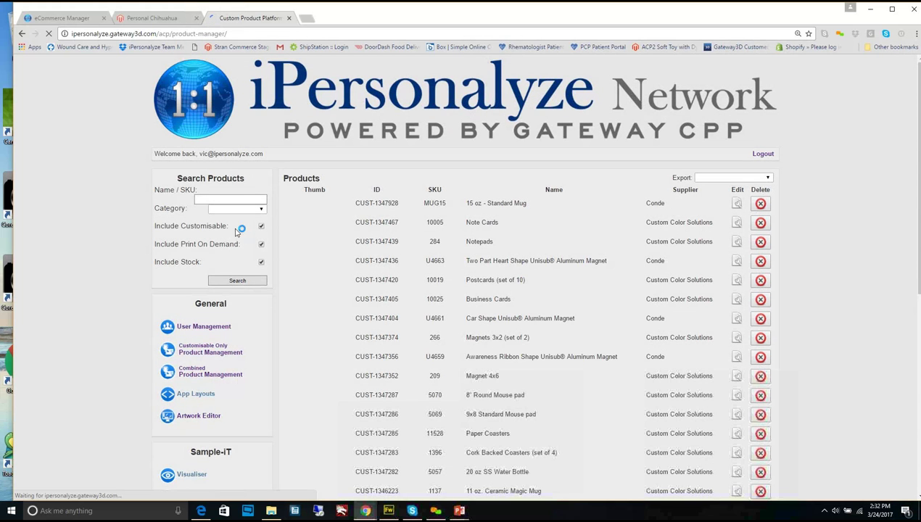
click(207, 349)
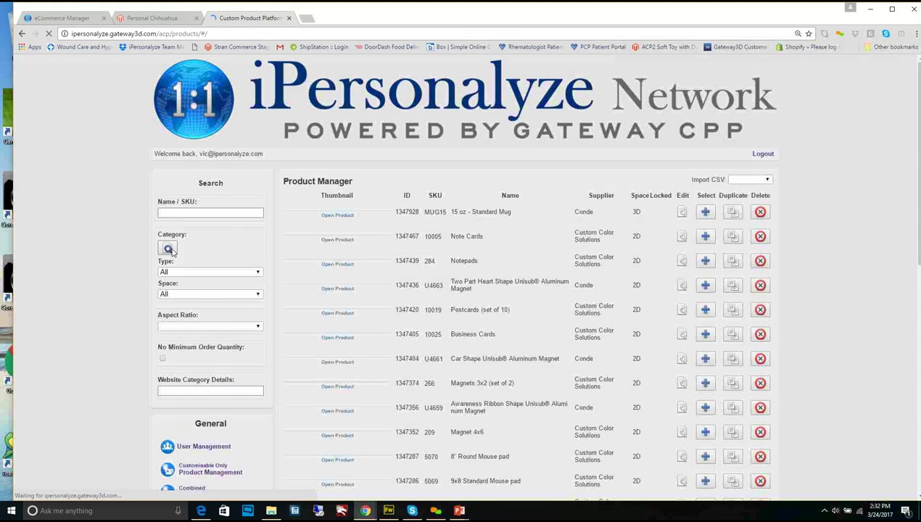
click(167, 249)
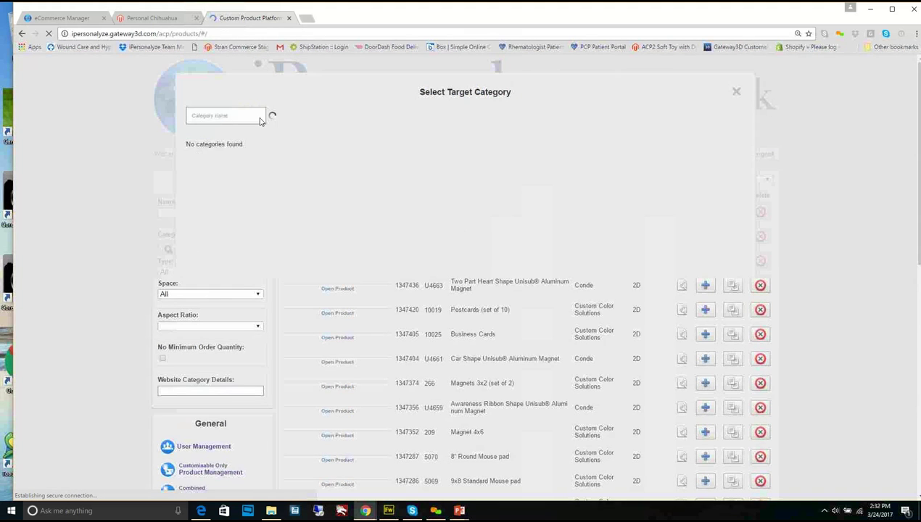
click(242, 115)
text(c)
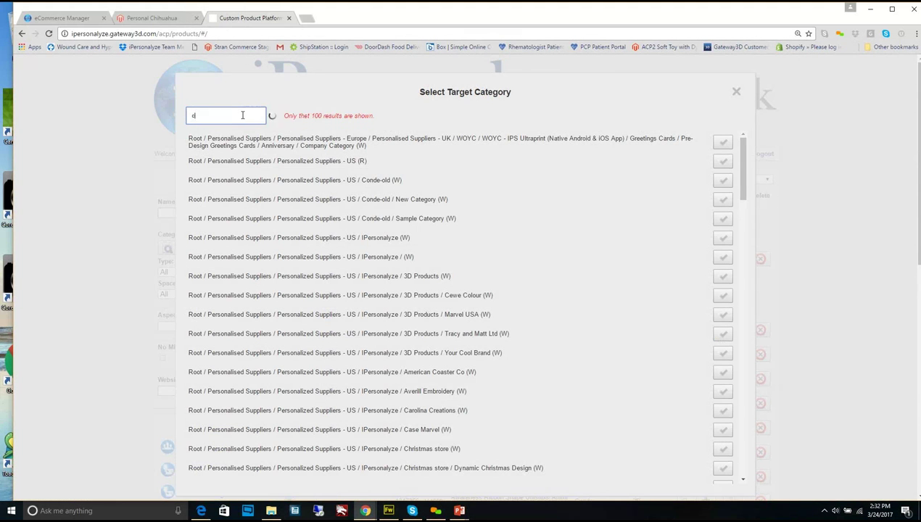
text(h)
text(hi)
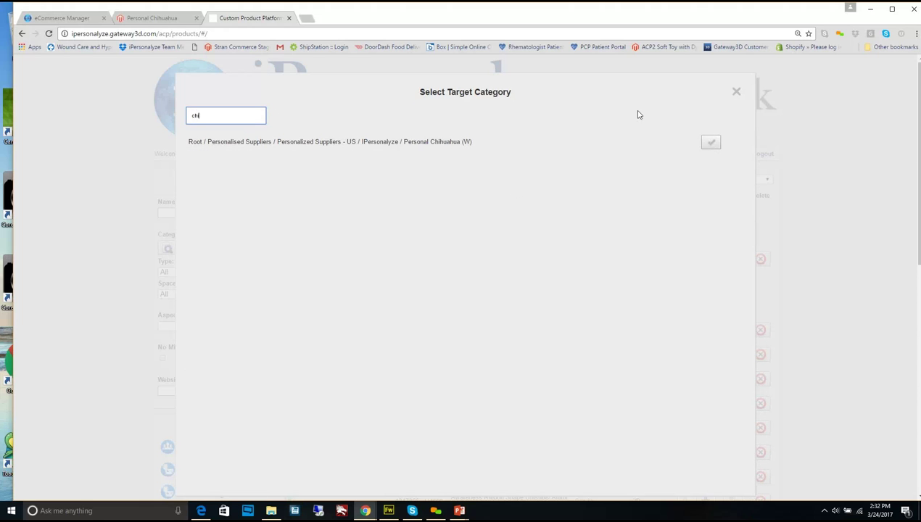
click(711, 141)
click(712, 145)
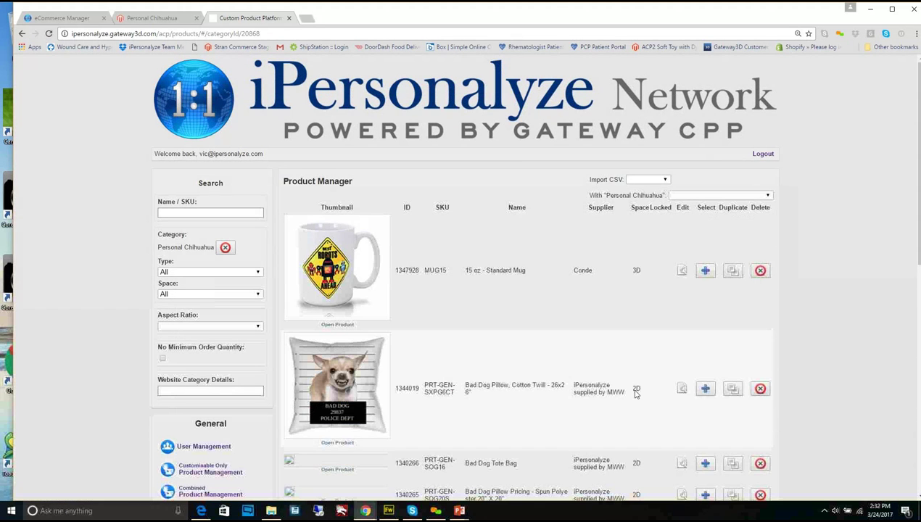
Scroll down the Chihuahua product list and open the Heart Tote Bag for editing
scroll(643, 387, down, 4)
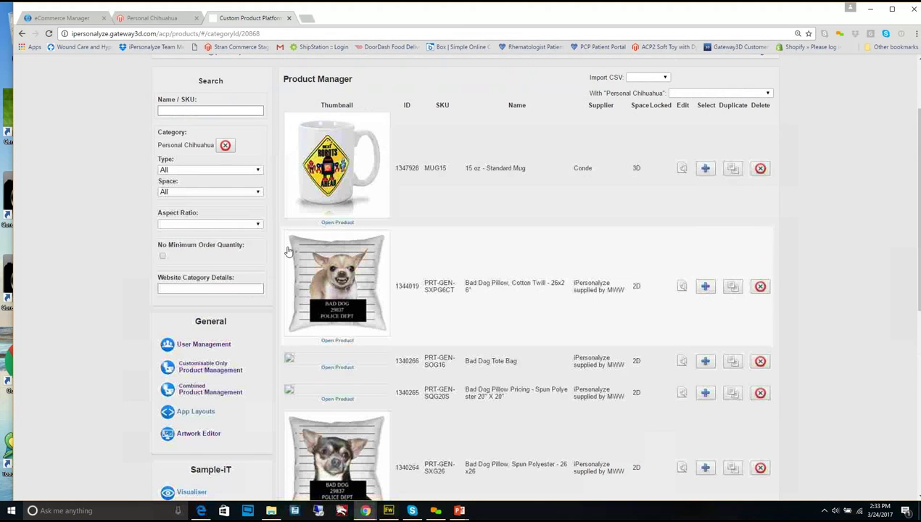
scroll(428, 232, down, 2)
scroll(425, 230, down, 1)
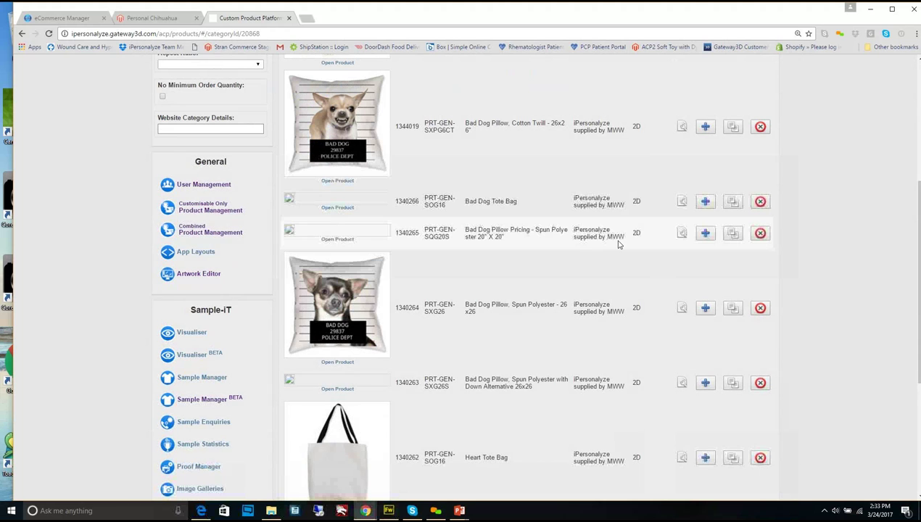
scroll(618, 244, down, 2)
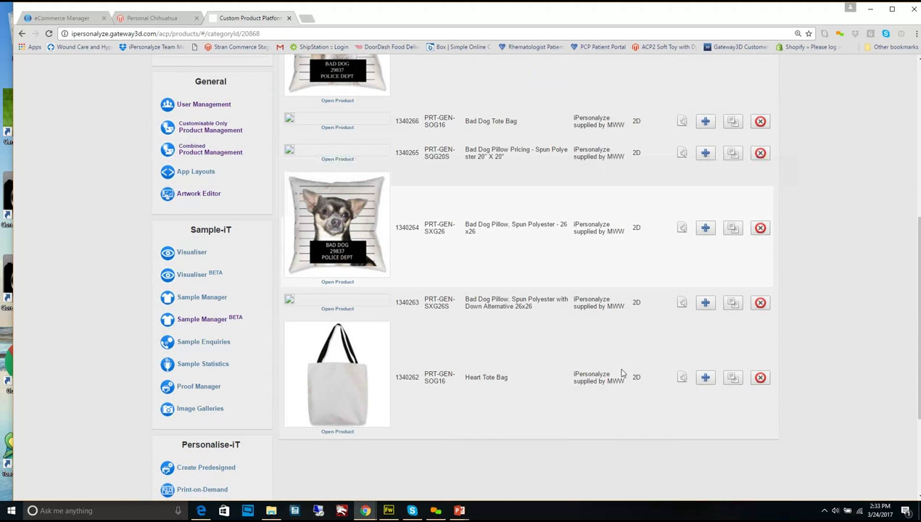
click(682, 378)
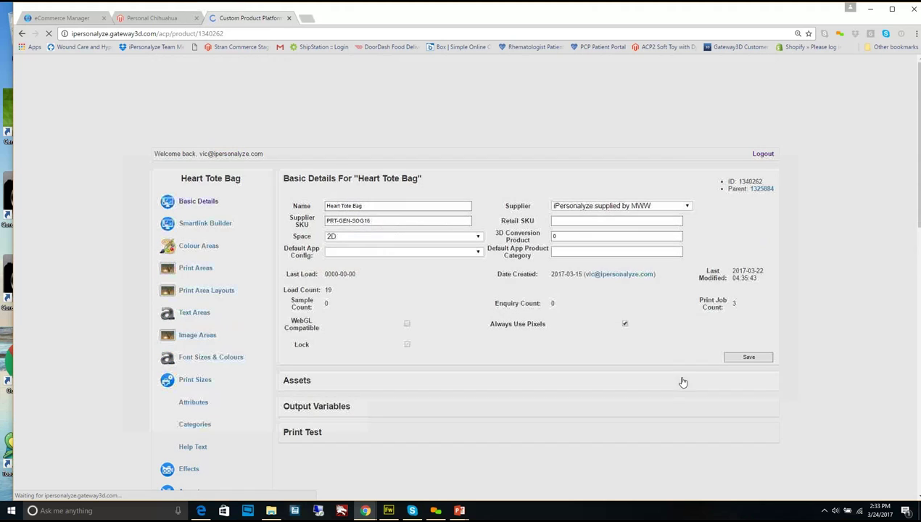
Start the Heart Tote Bag print test and begin adding an image to its Background layer
scroll(827, 389, down, 3)
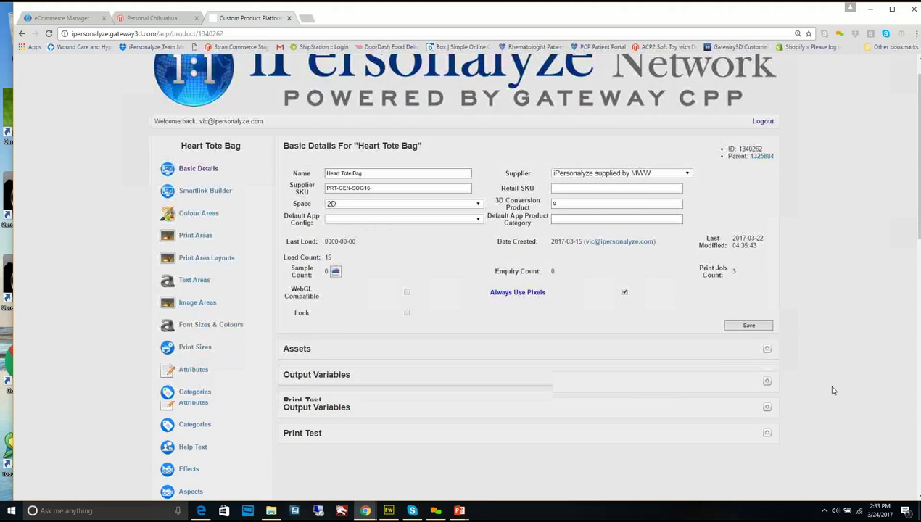
click(767, 276)
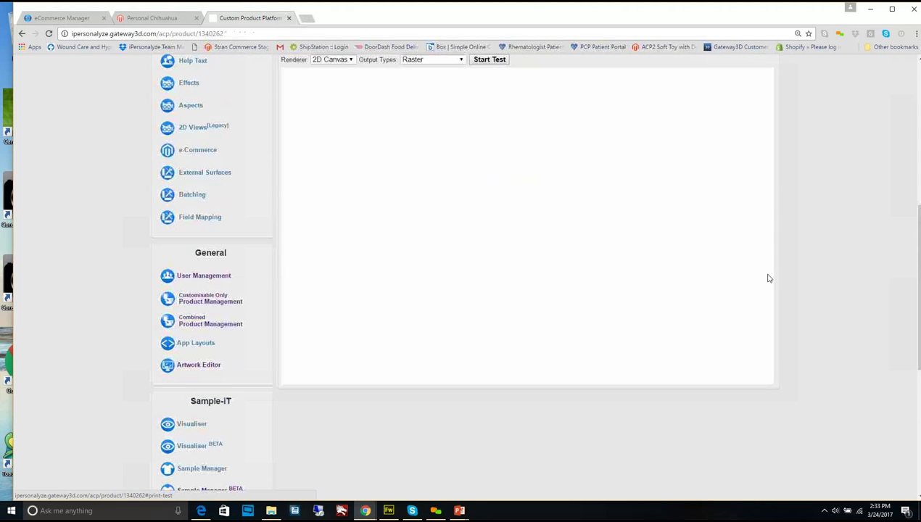
click(501, 63)
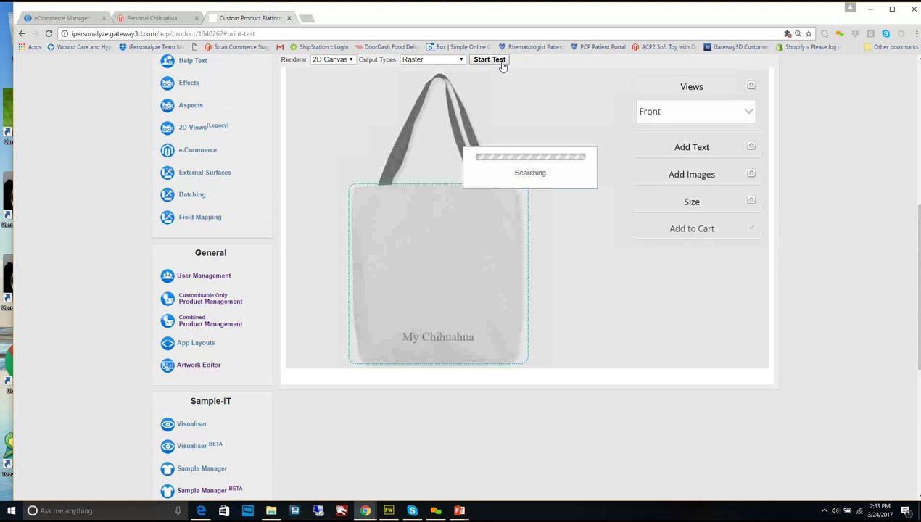
click(752, 174)
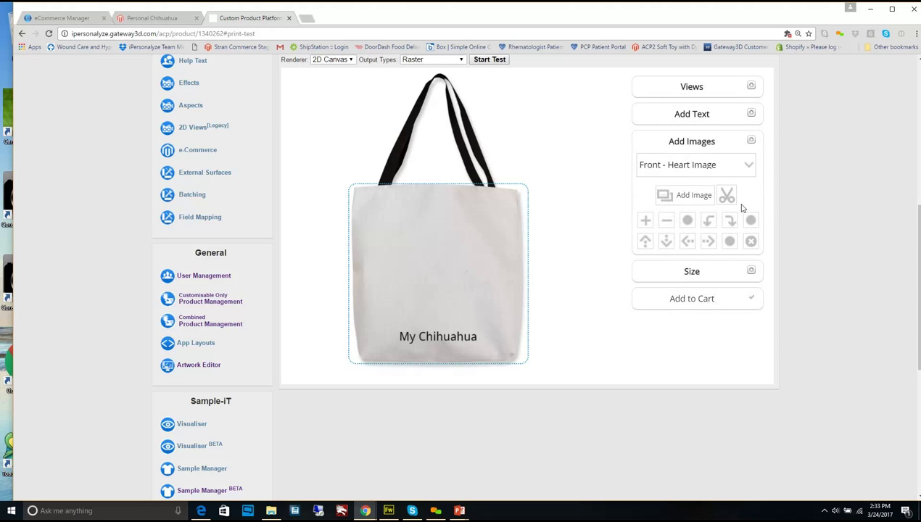
click(750, 166)
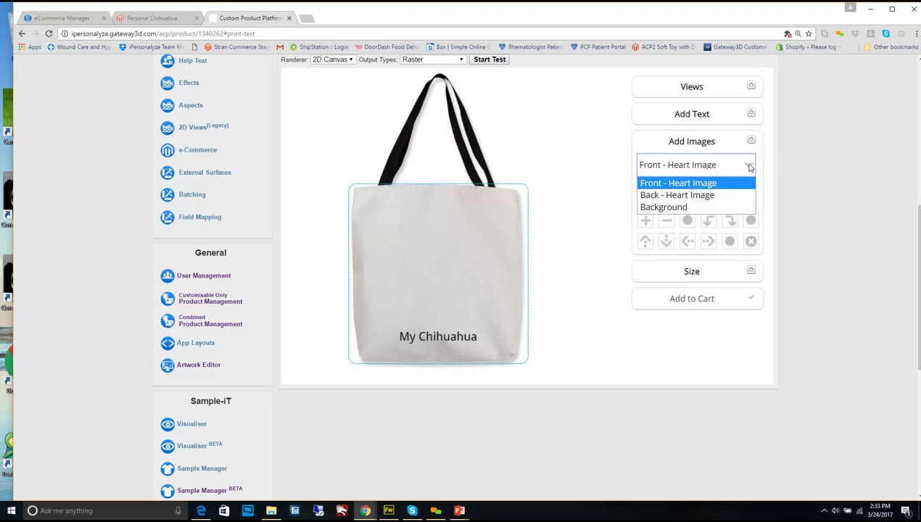
click(740, 208)
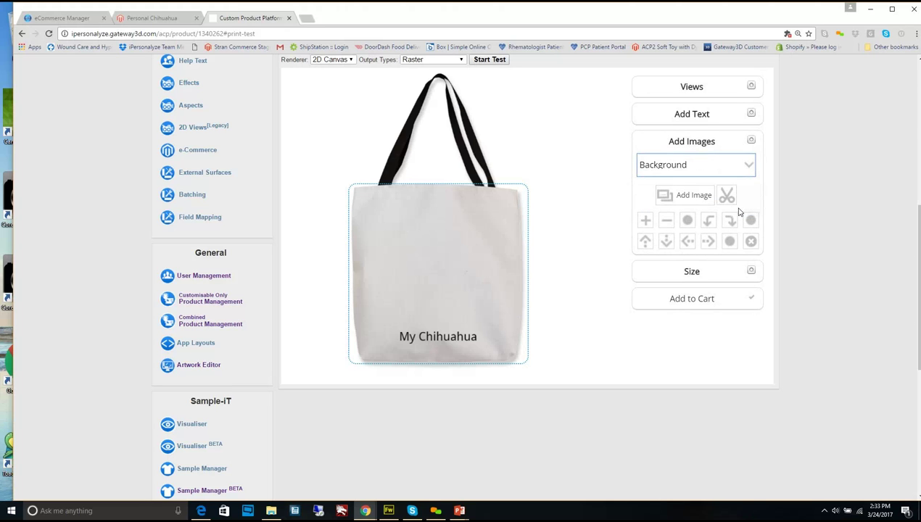
click(707, 197)
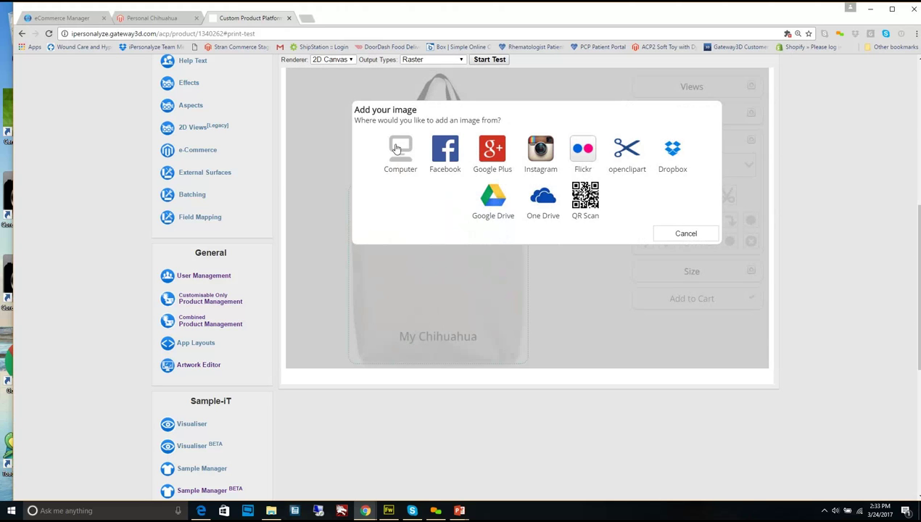
Load background-with-black-paw-prints.png from images > Paw Prints as the tote bag's background image
click(402, 150)
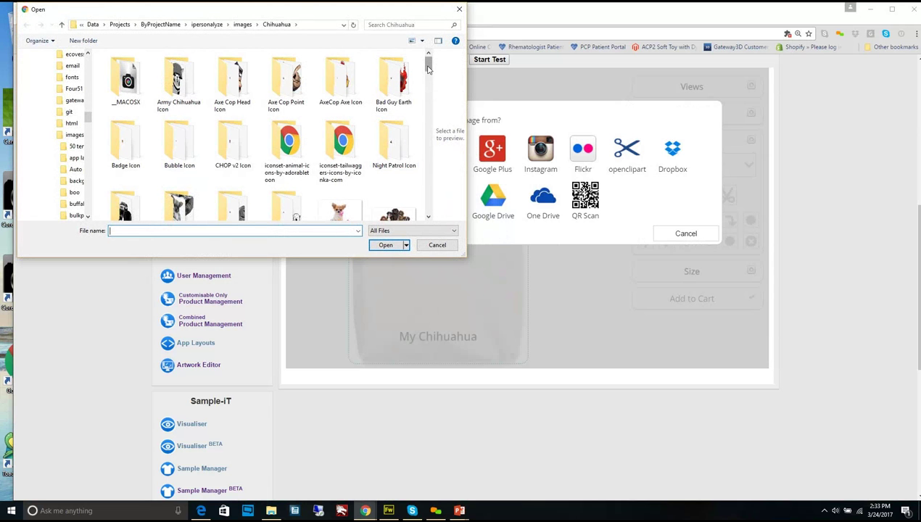
drag(428, 69, 430, 66)
drag(432, 68, 409, 57)
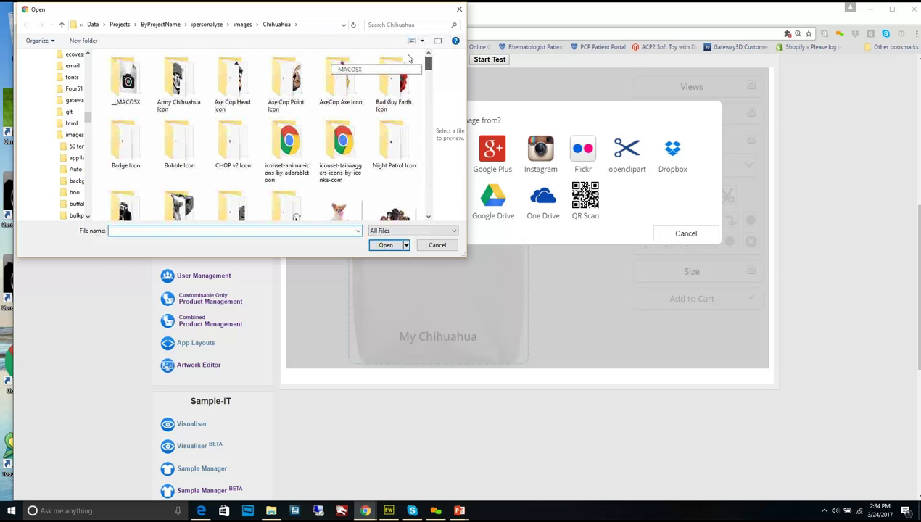
click(244, 24)
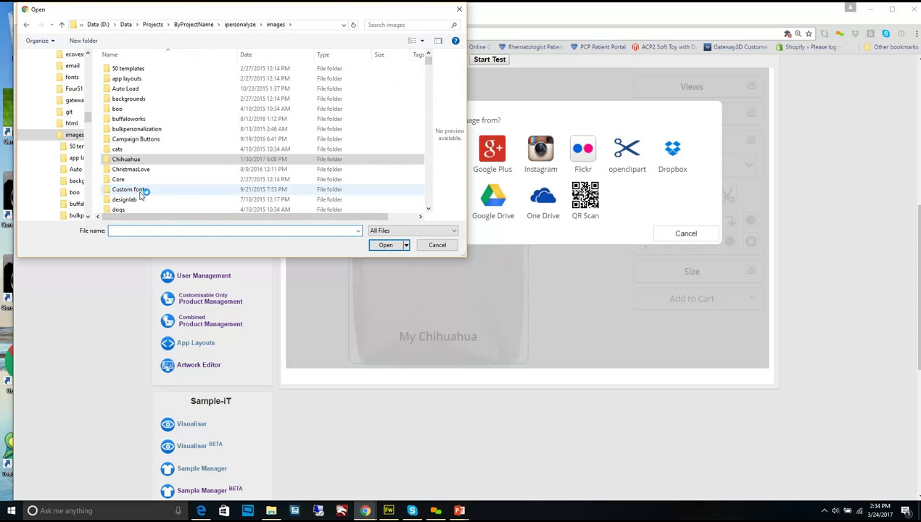
scroll(288, 156, down, 1)
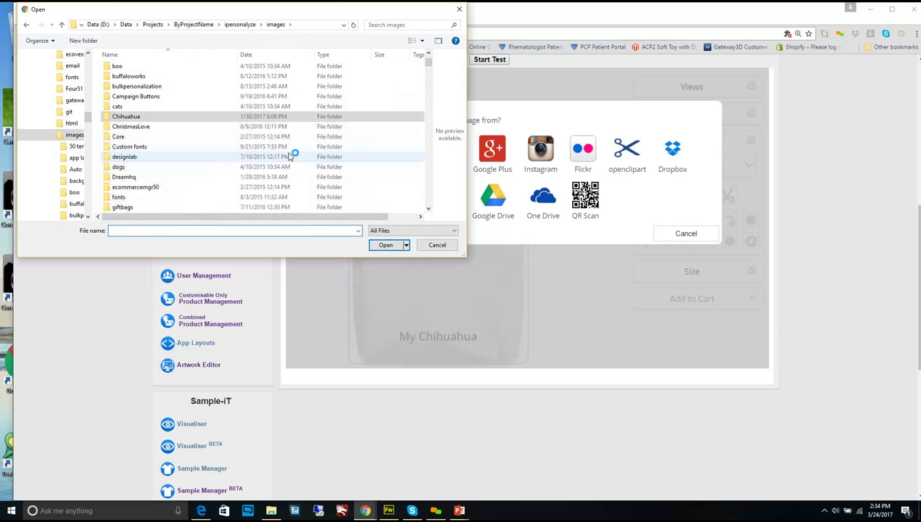
scroll(290, 155, down, 2)
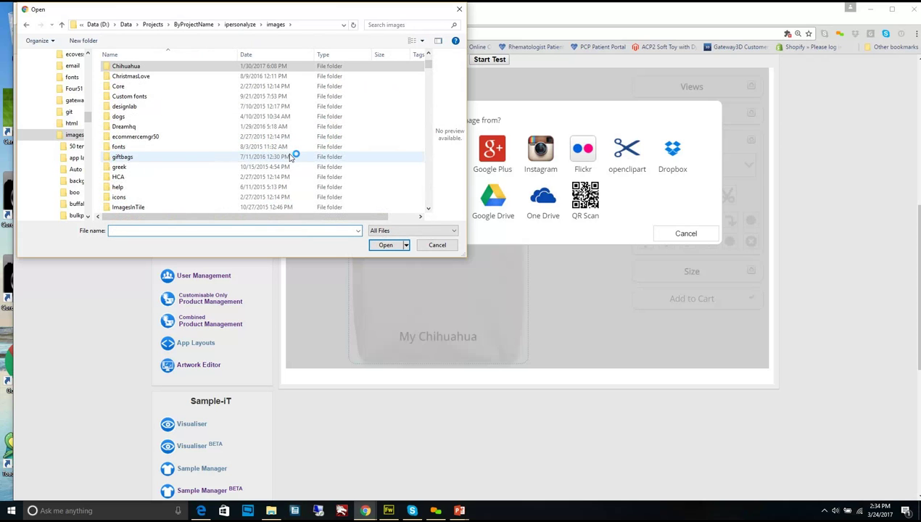
click(427, 209)
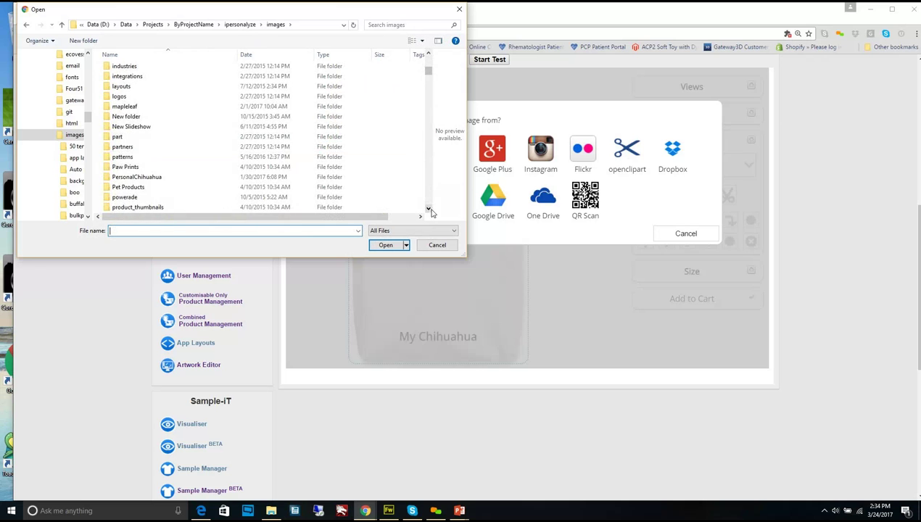
click(290, 168)
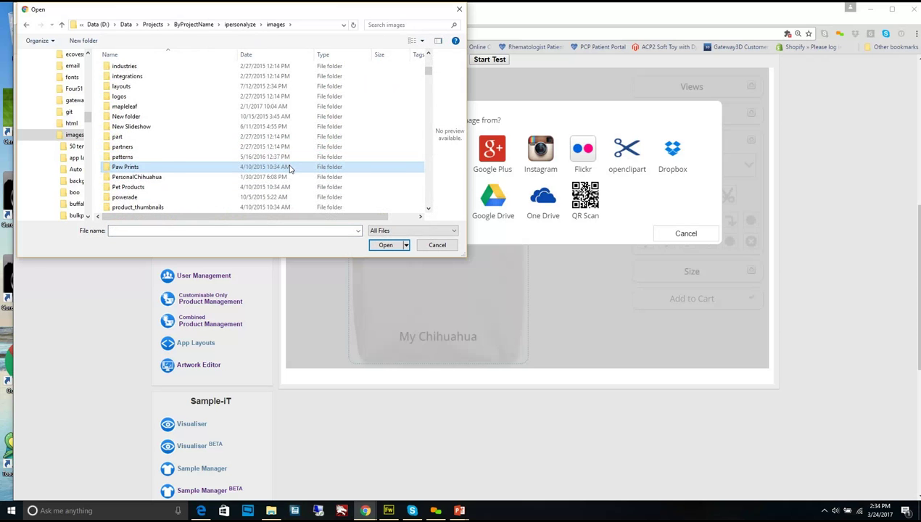
double_click(290, 168)
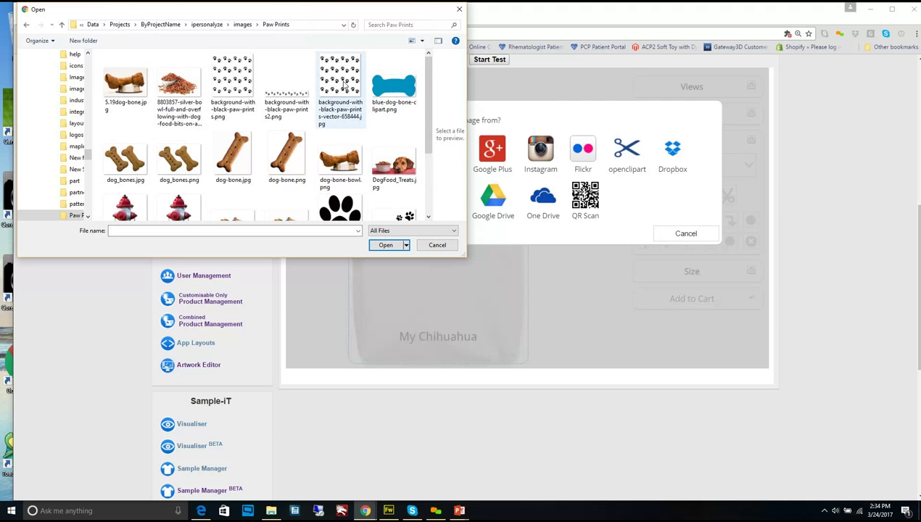
click(240, 86)
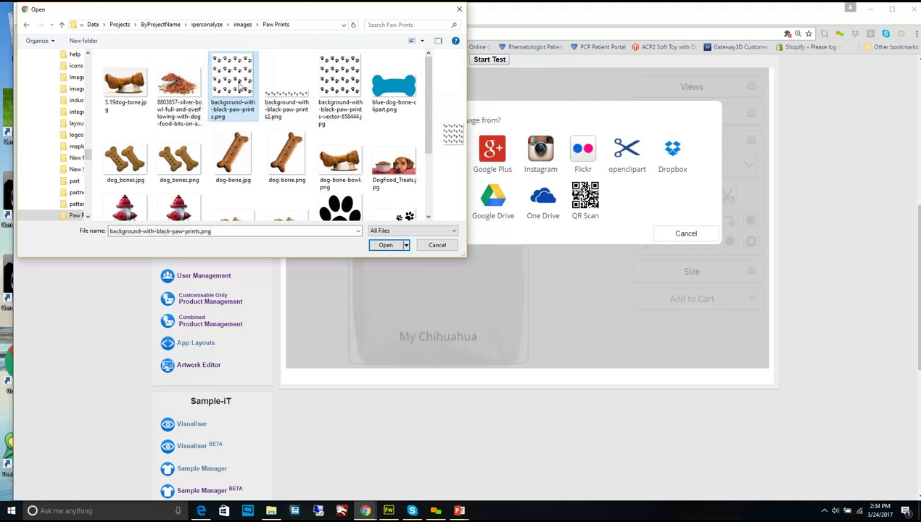
click(384, 245)
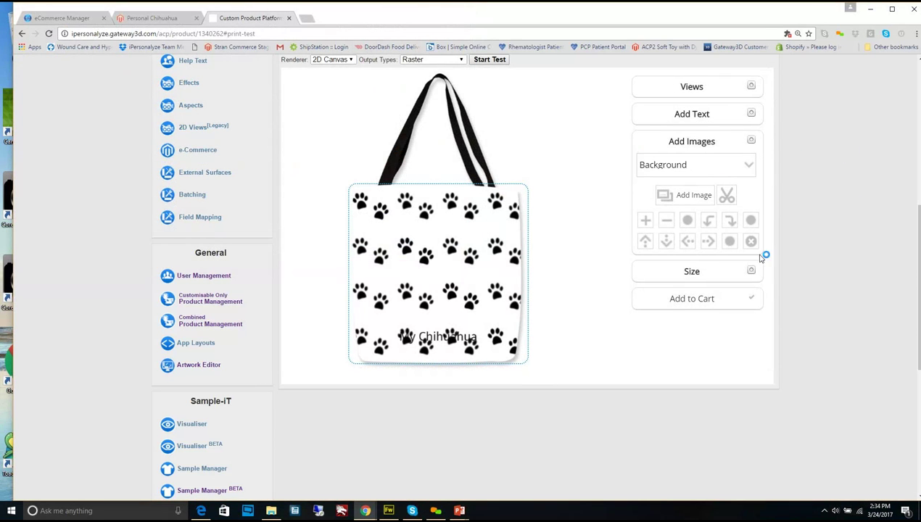
On the Front - Heart Image layer, load chihuahua-618474_1920.jpg from the images > Chihuahua folder
click(750, 167)
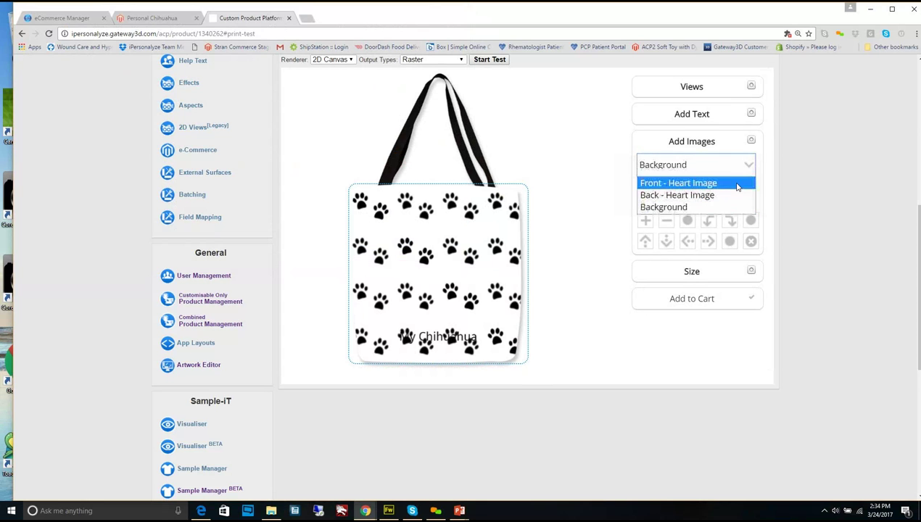
click(725, 183)
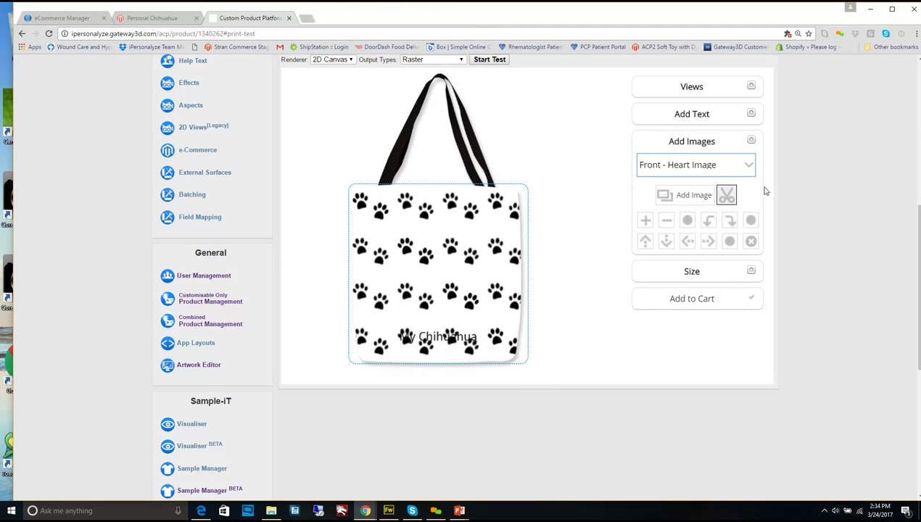
click(696, 196)
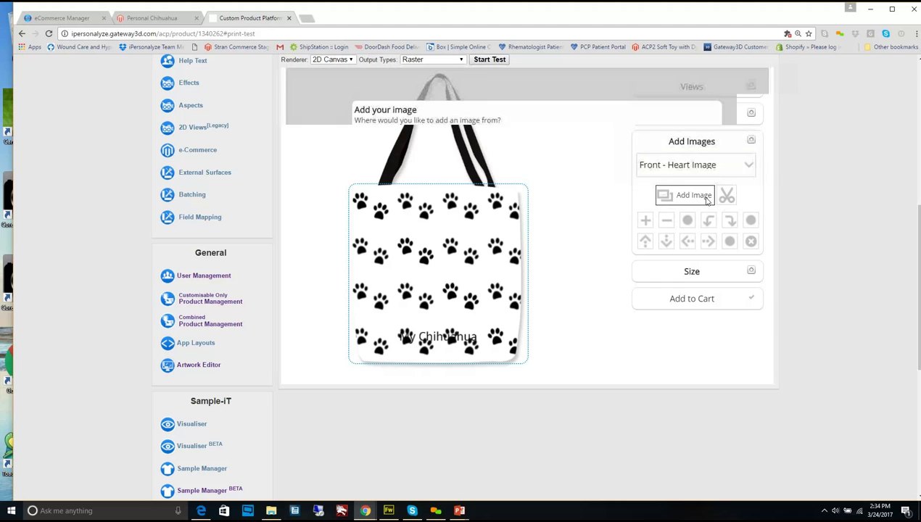
click(401, 154)
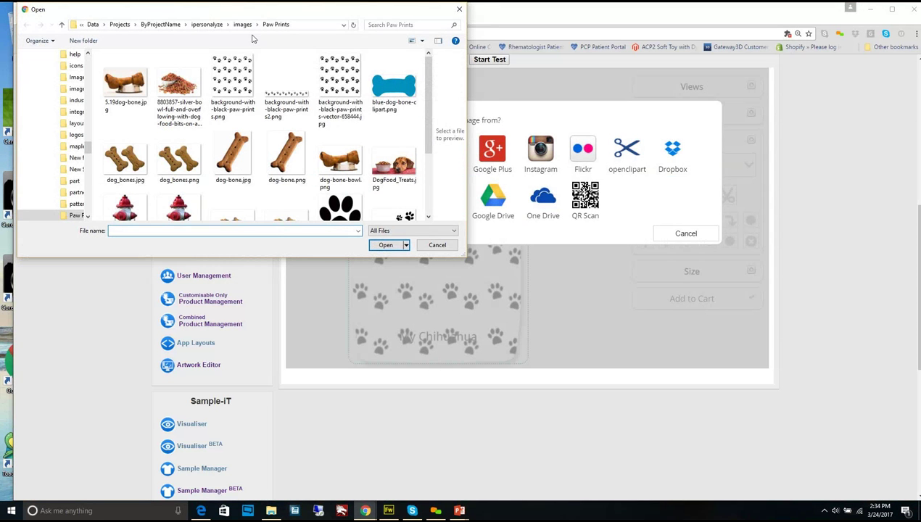
click(243, 25)
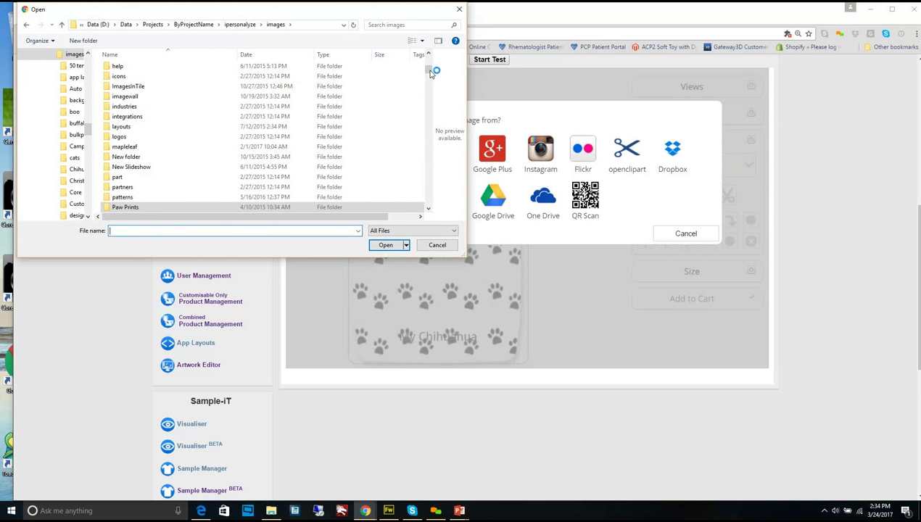
drag(429, 70, 426, 61)
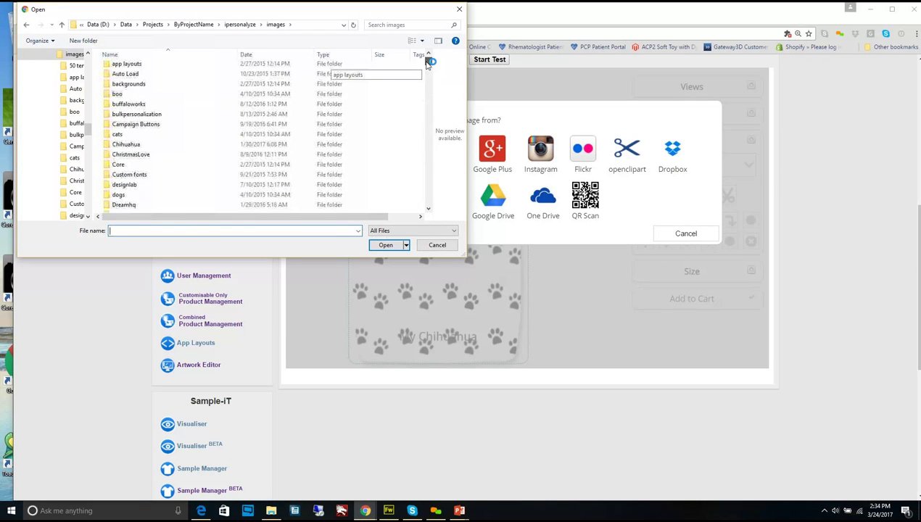
click(160, 144)
double_click(161, 145)
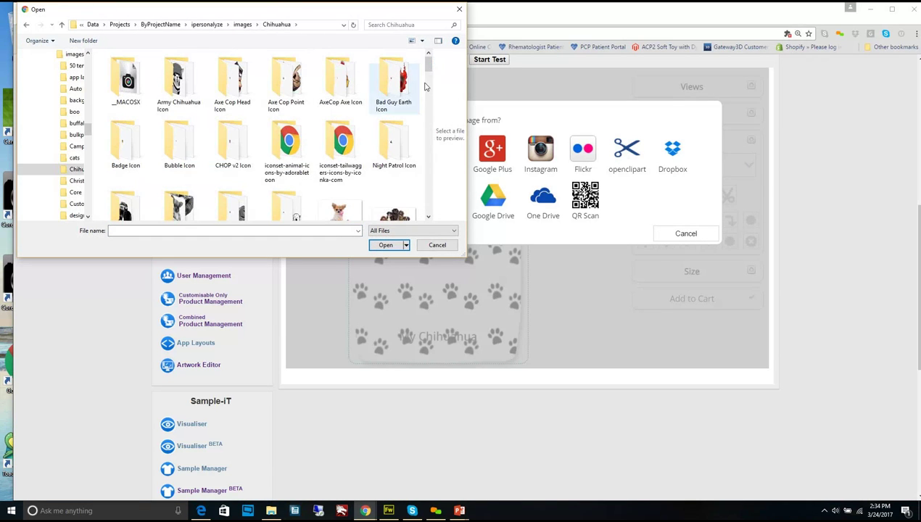
drag(430, 64, 434, 99)
click(127, 134)
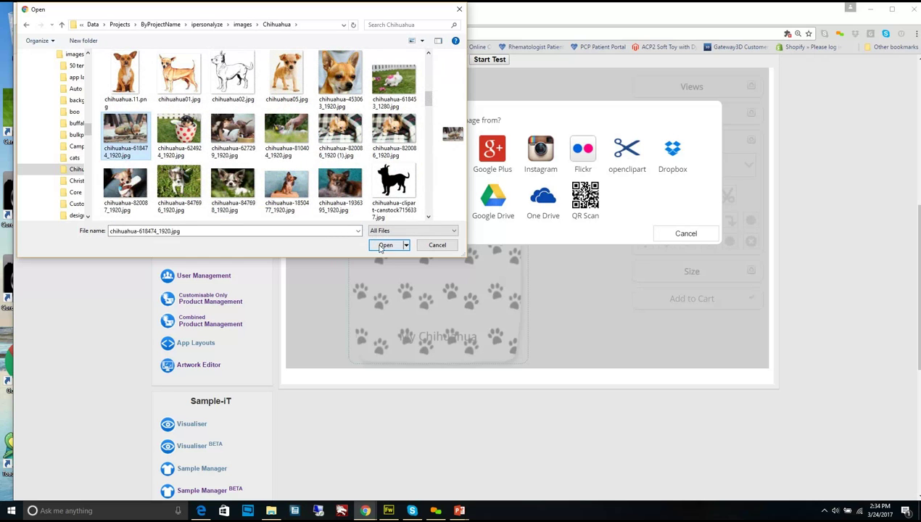
click(389, 247)
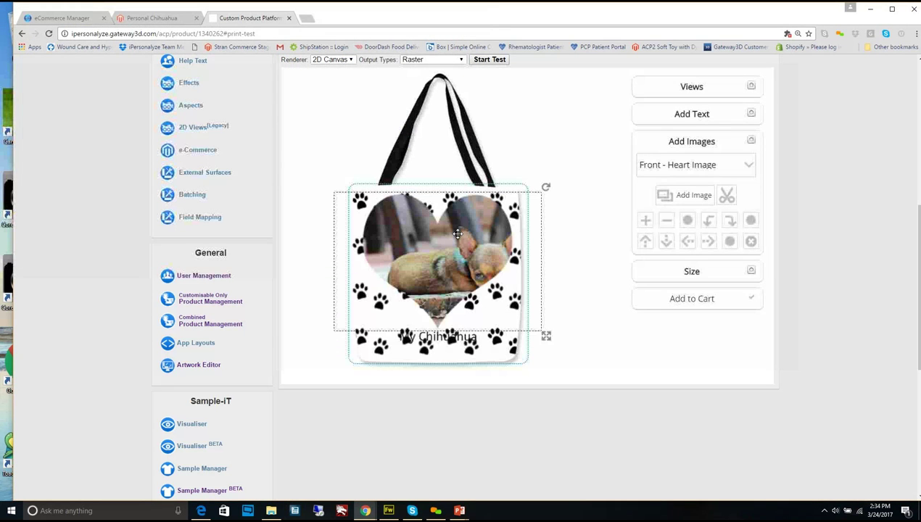
Replace the heart photo with chihuahua-847698_1920.jpg from the computer's Chihuahua folder
click(693, 198)
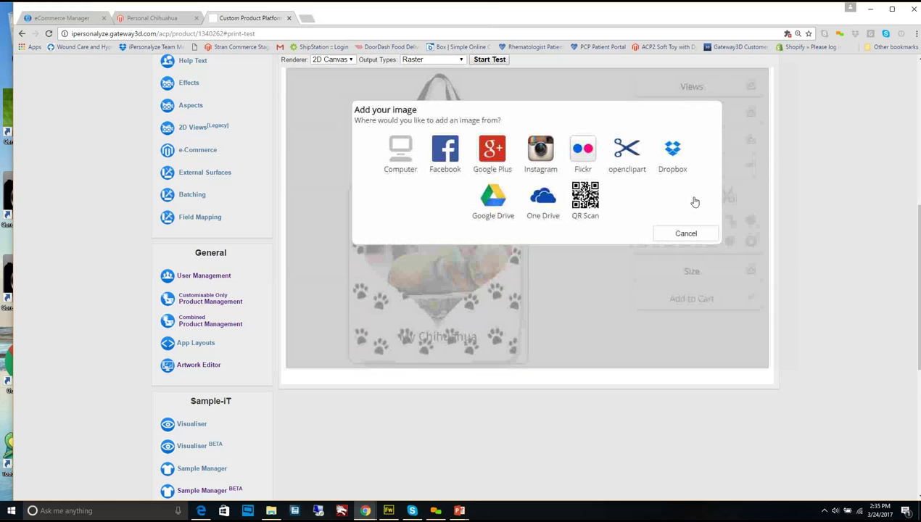
click(401, 155)
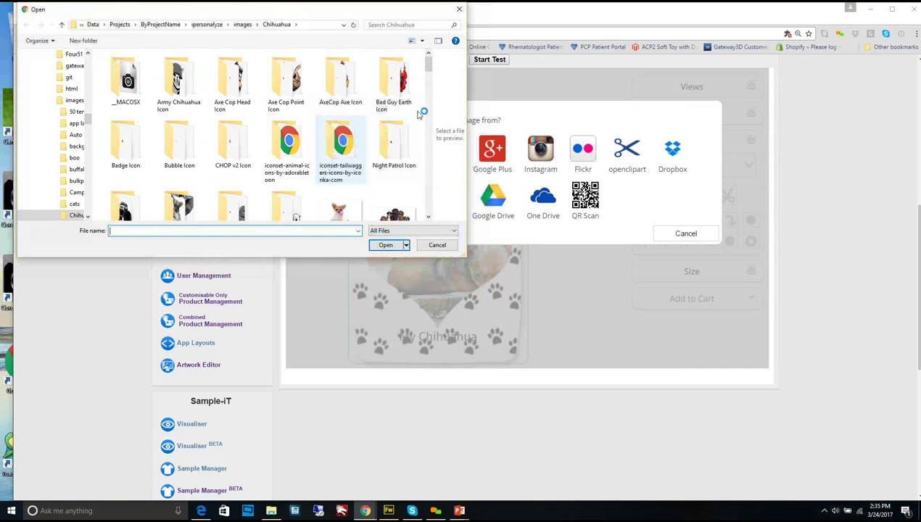
scroll(429, 86, up, 1)
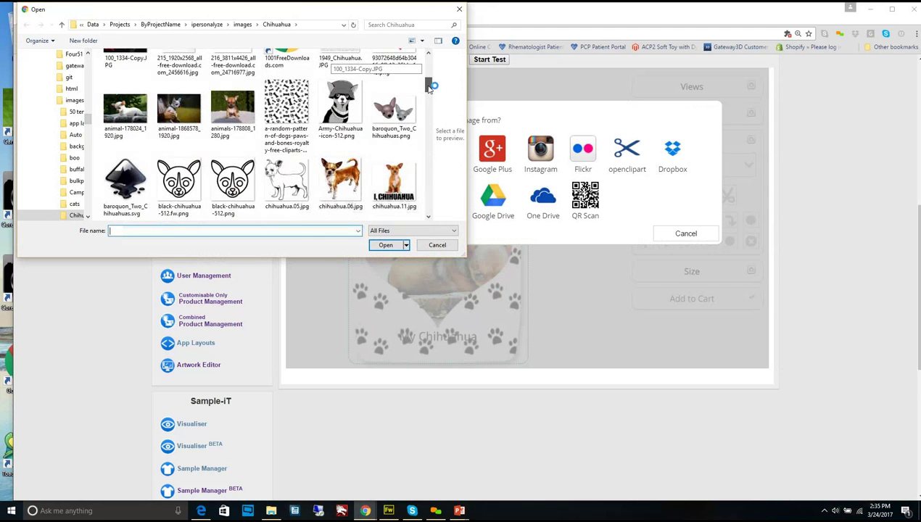
mouse_move(429, 86)
mouse_down()
mouse_move(428, 152)
mouse_move(427, 95)
mouse_move(427, 106)
mouse_up()
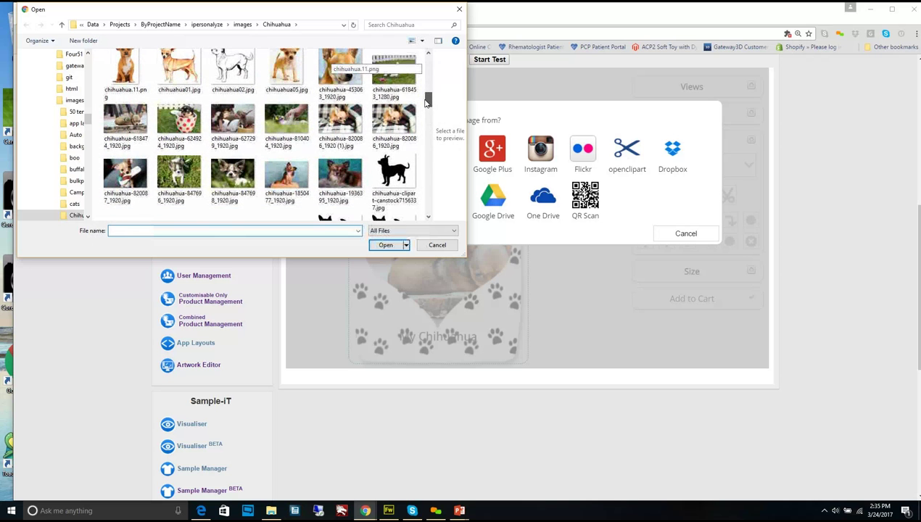
click(232, 174)
click(384, 245)
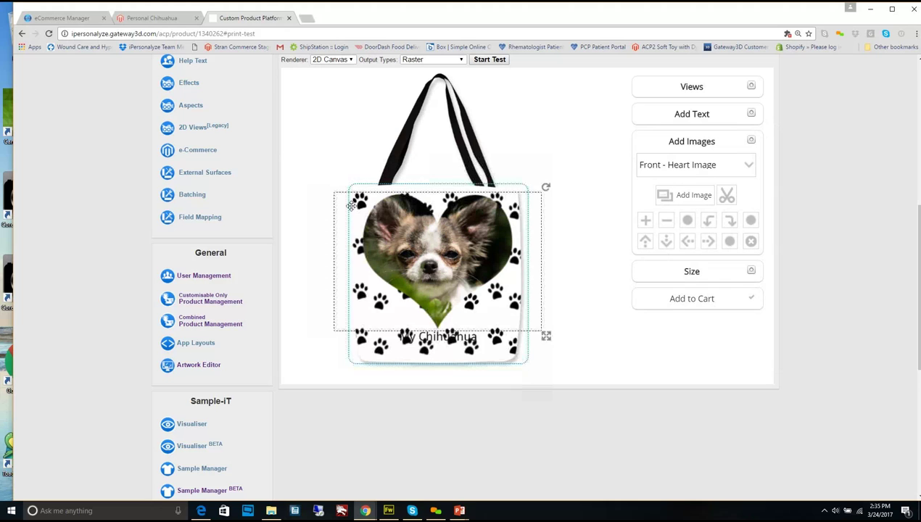
Select the 'My Chihuahua' text, then dismiss the image source choices without changes
click(450, 335)
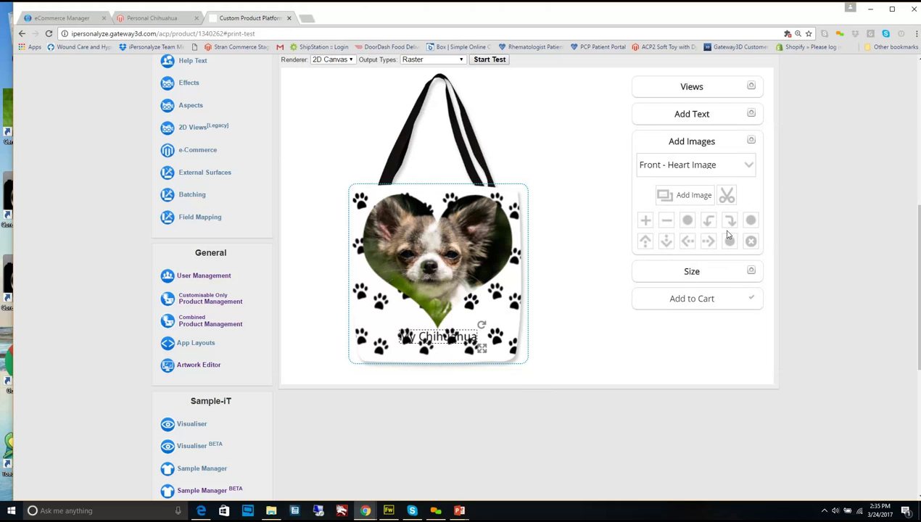
click(698, 199)
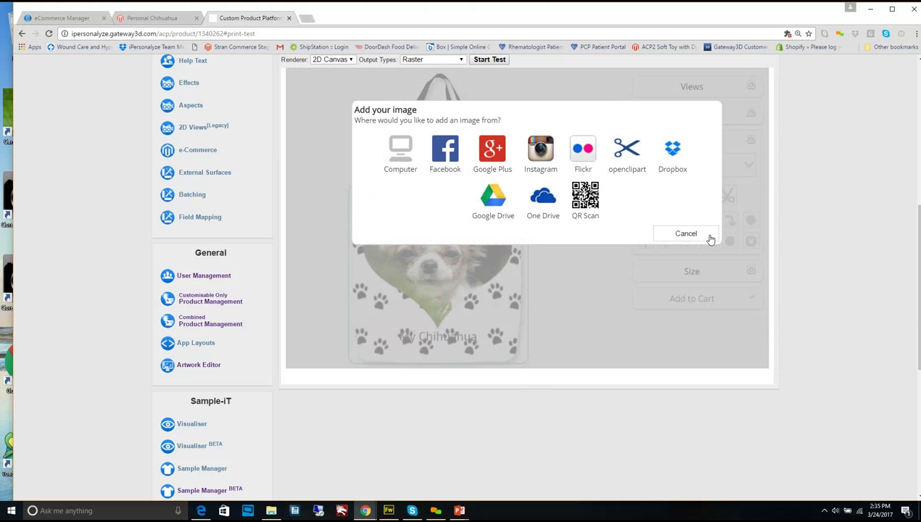
click(707, 238)
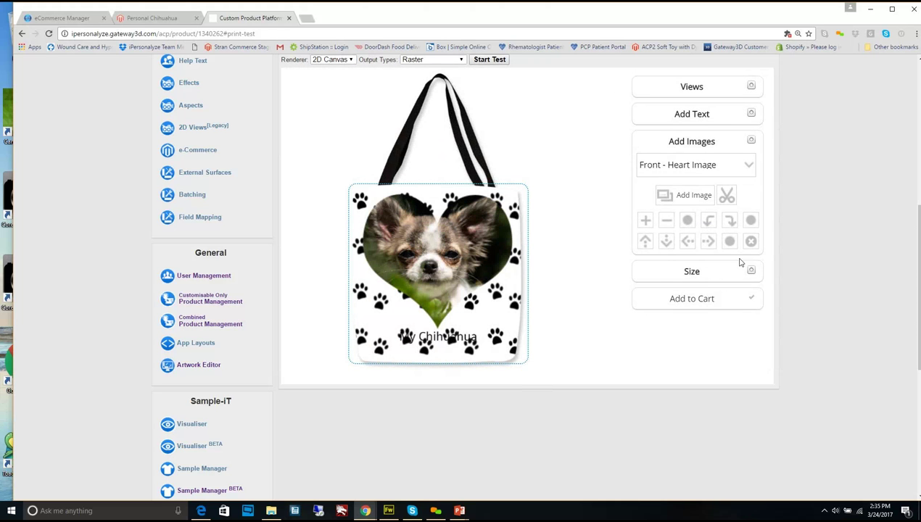
Set the front text to 'My Fred' in navy with the Amaze font, then return to eCommerce Manager
click(751, 115)
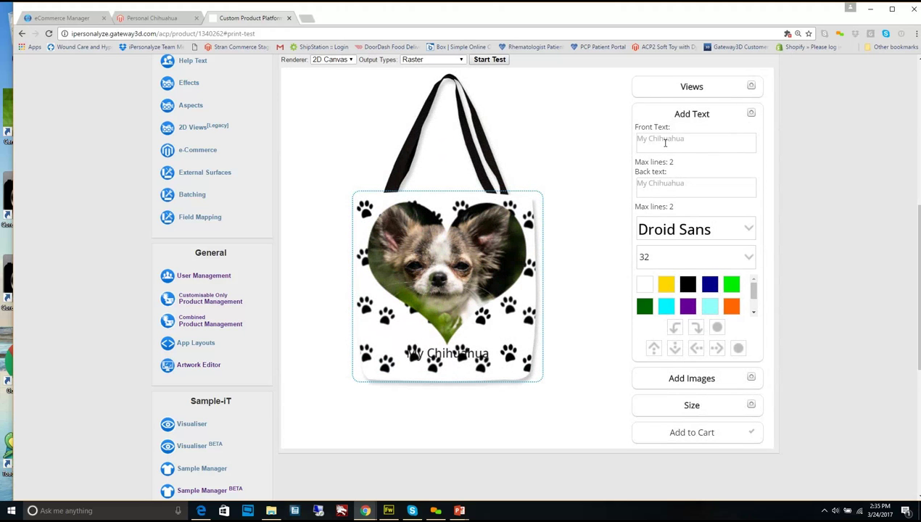
click(665, 143)
text(My)
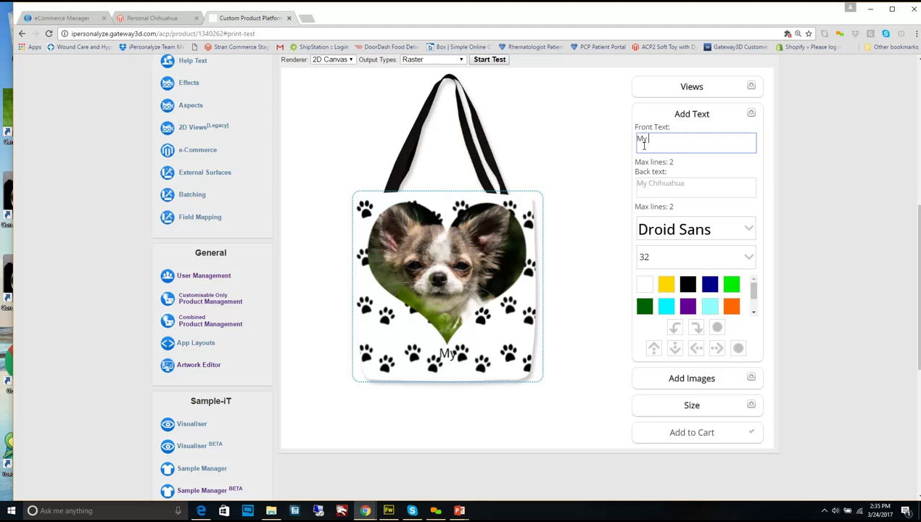
text( Fred)
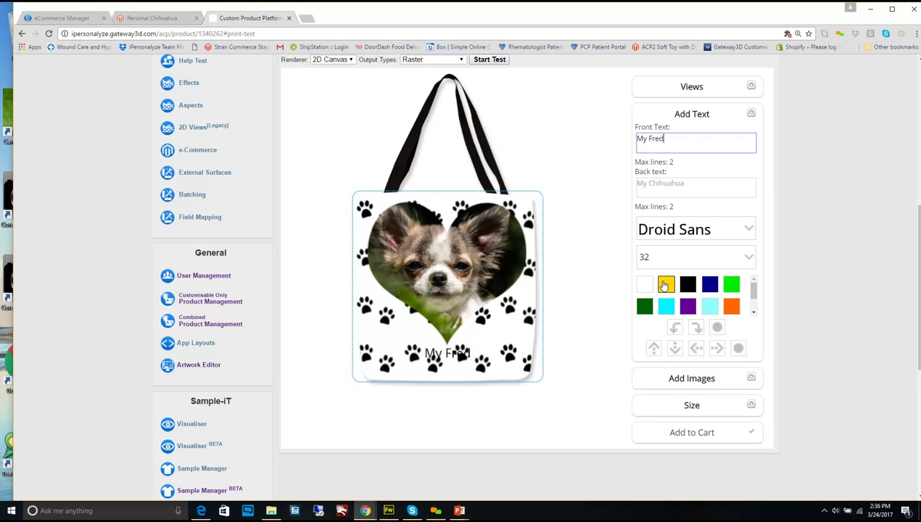
click(710, 285)
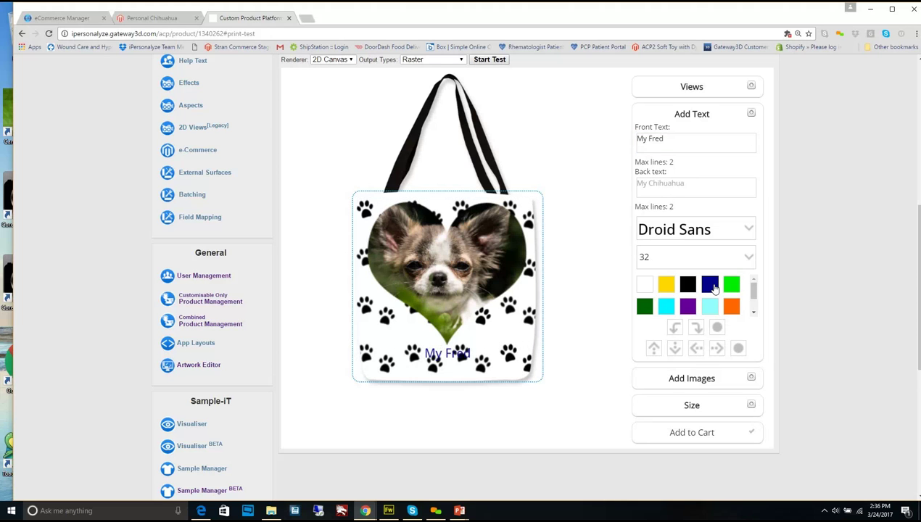
click(751, 231)
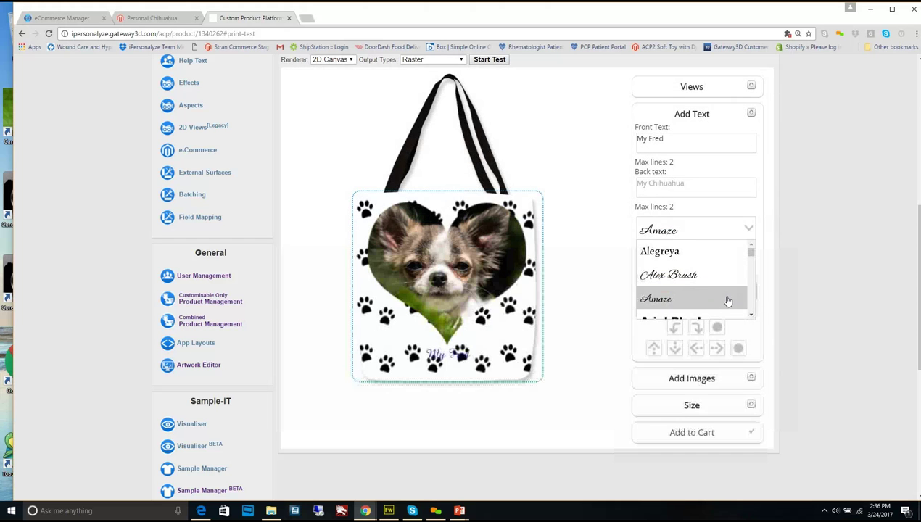
click(729, 300)
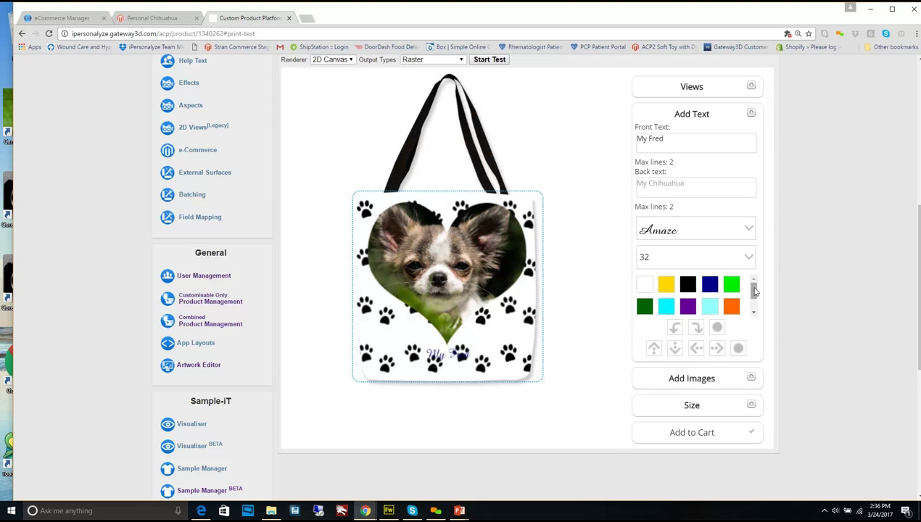
drag(753, 288, 753, 312)
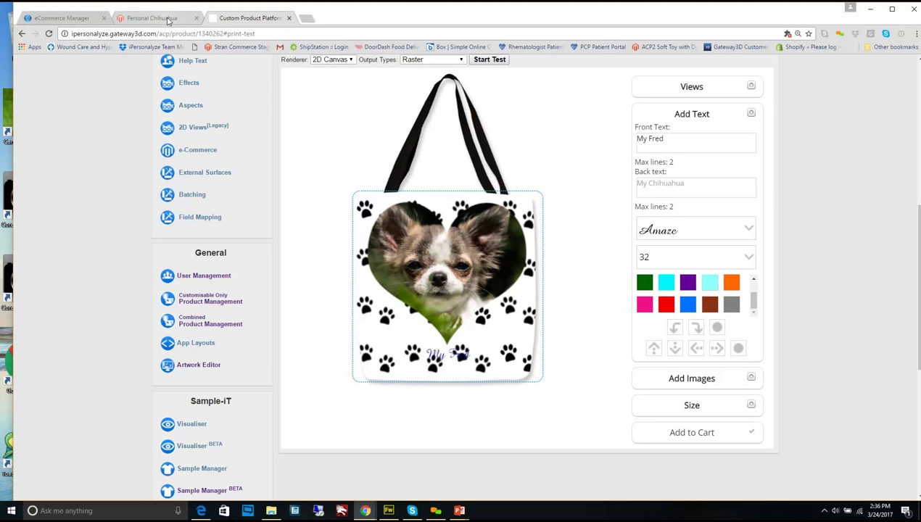
click(52, 19)
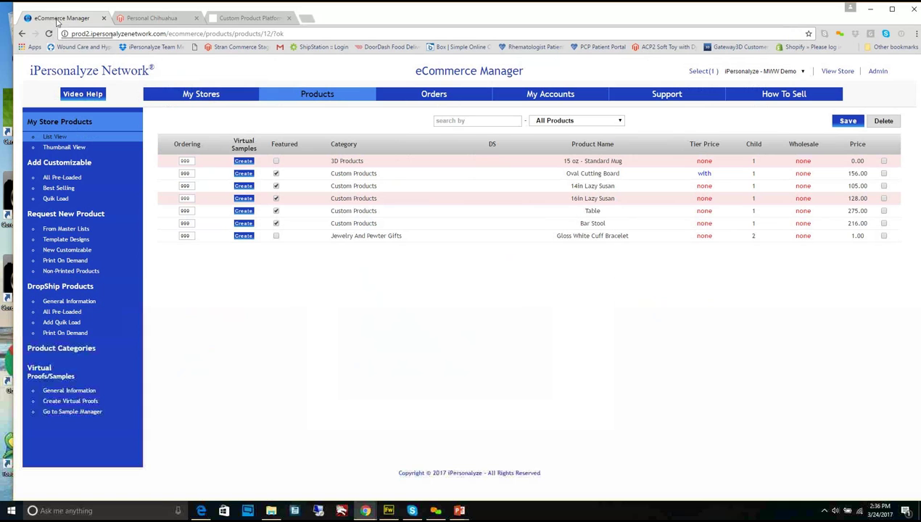
Look through the video help and Support pages, then open a new Chrome tab
click(85, 94)
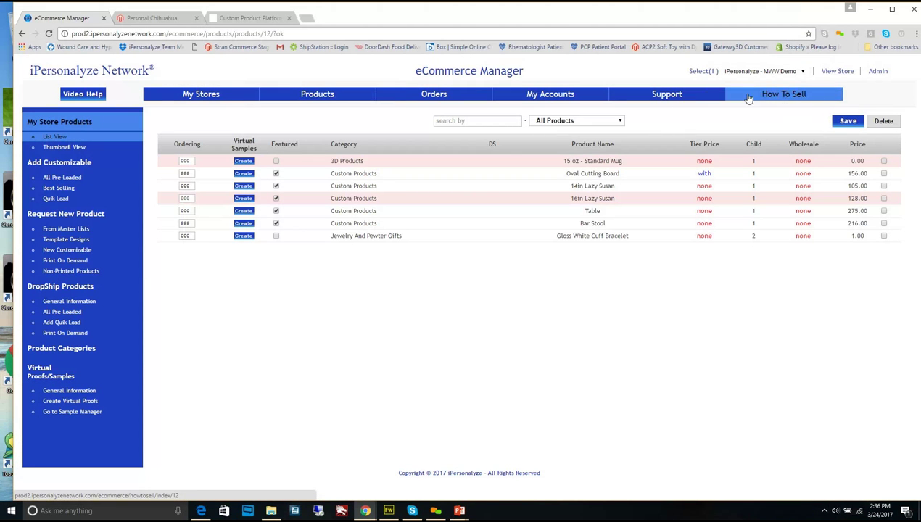
click(683, 95)
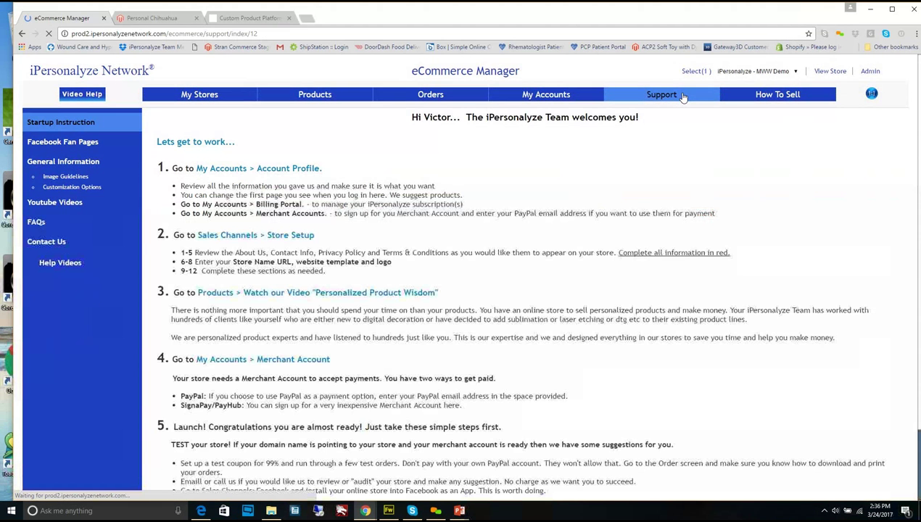
scroll(611, 240, down, 1)
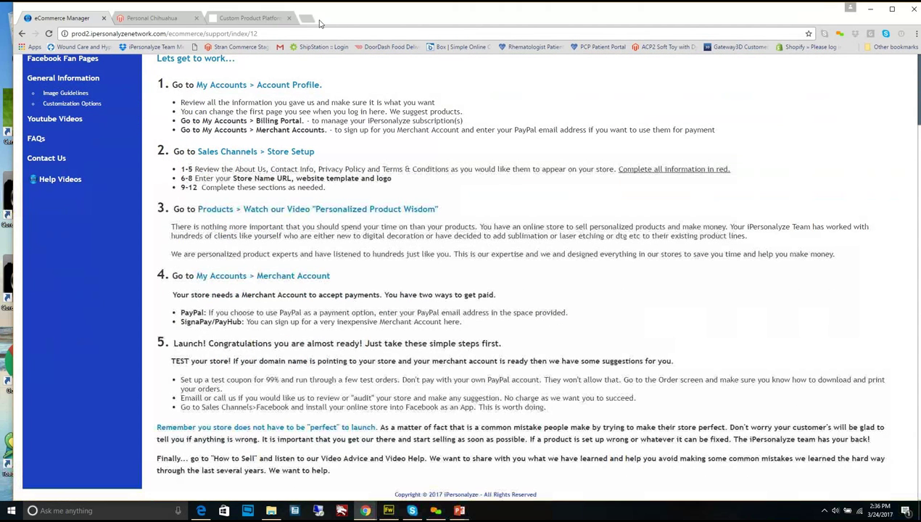
click(312, 20)
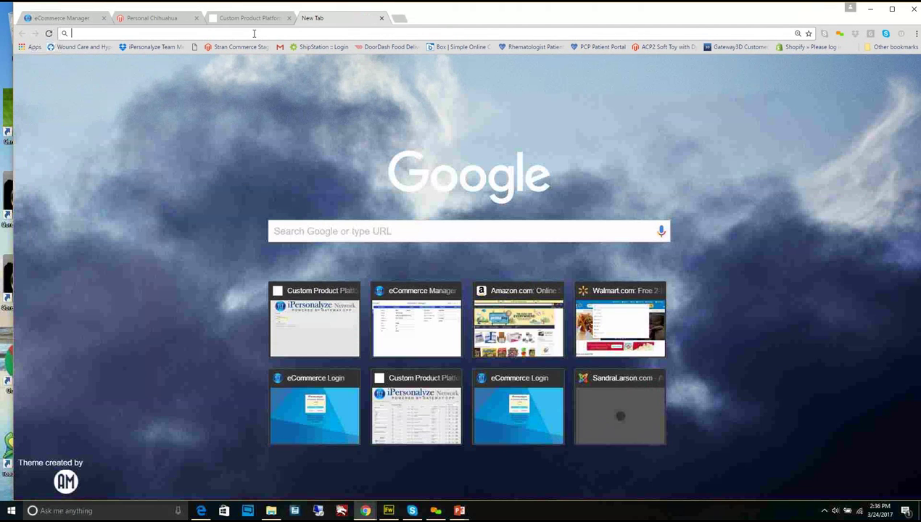
Search Google for 'youtube' and go to the YouTube home page from the results
text(you)
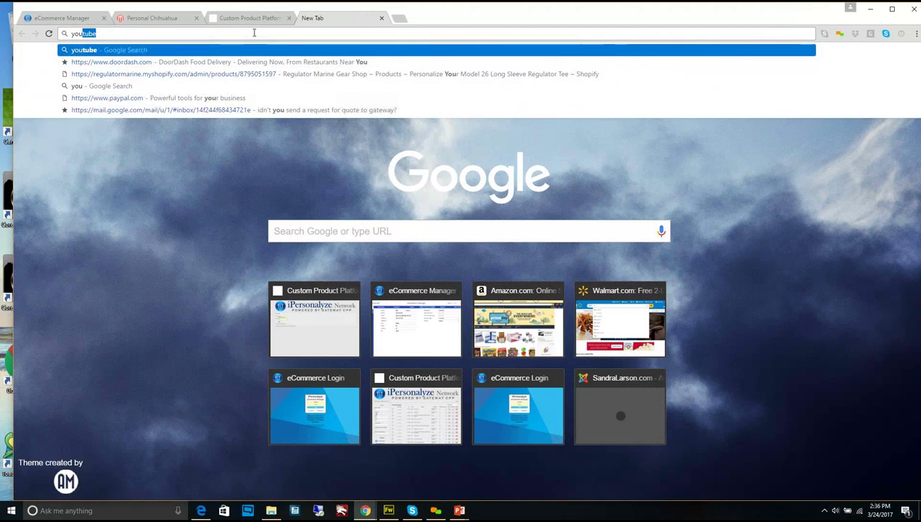
key(Return)
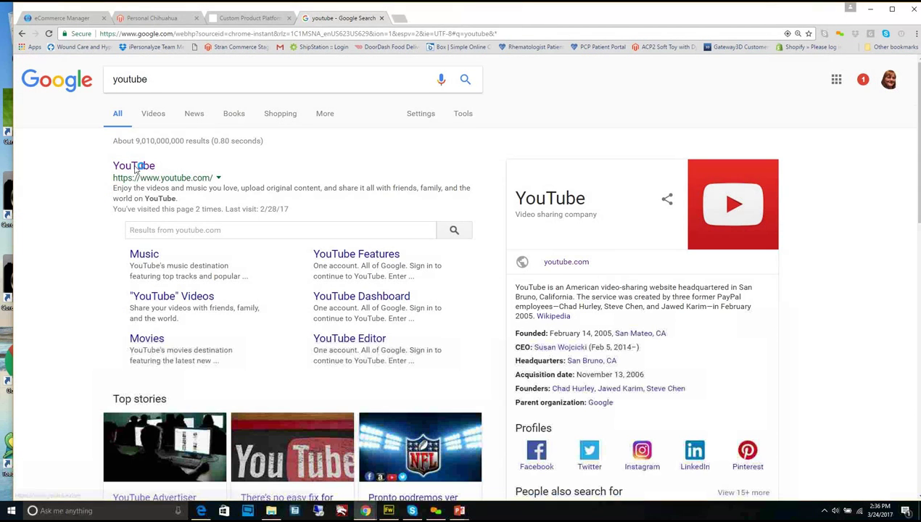
click(134, 168)
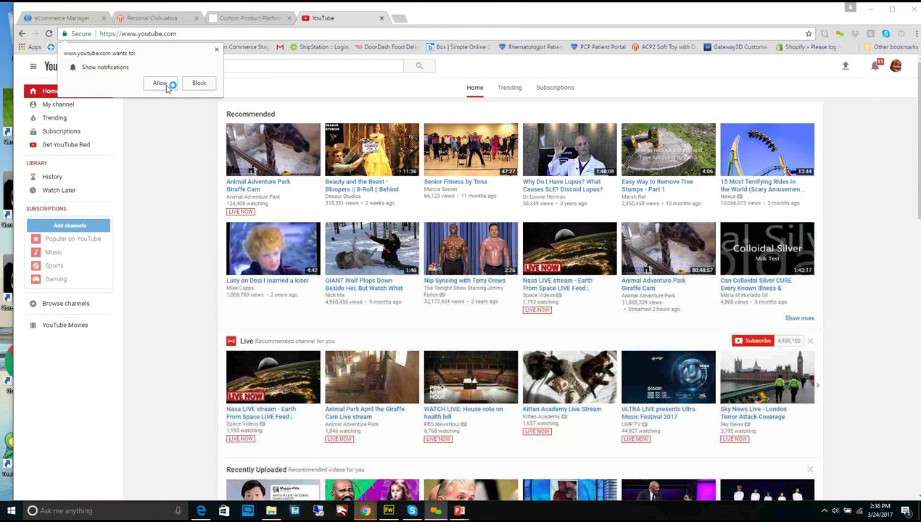
Allow YouTube notifications, search 'ipersonalyze', and open The iPersonalyze Network channel page
click(169, 85)
click(184, 66)
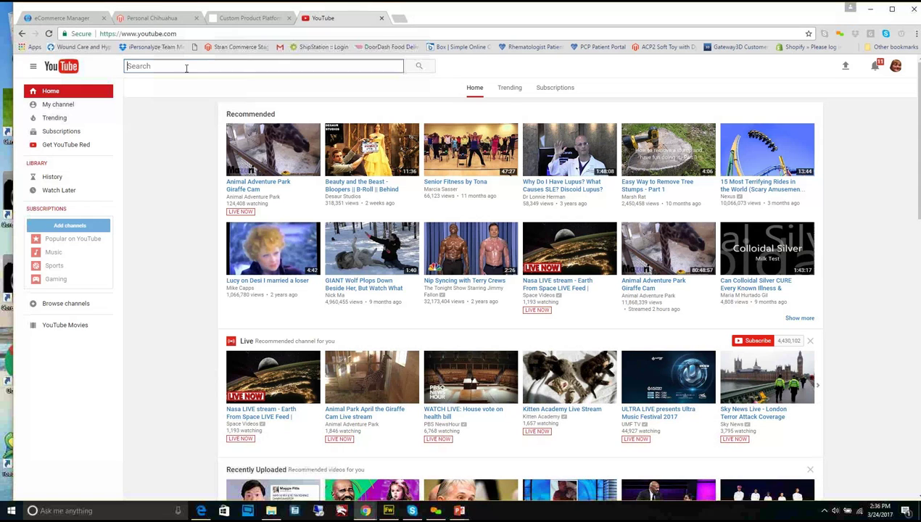
text(ip)
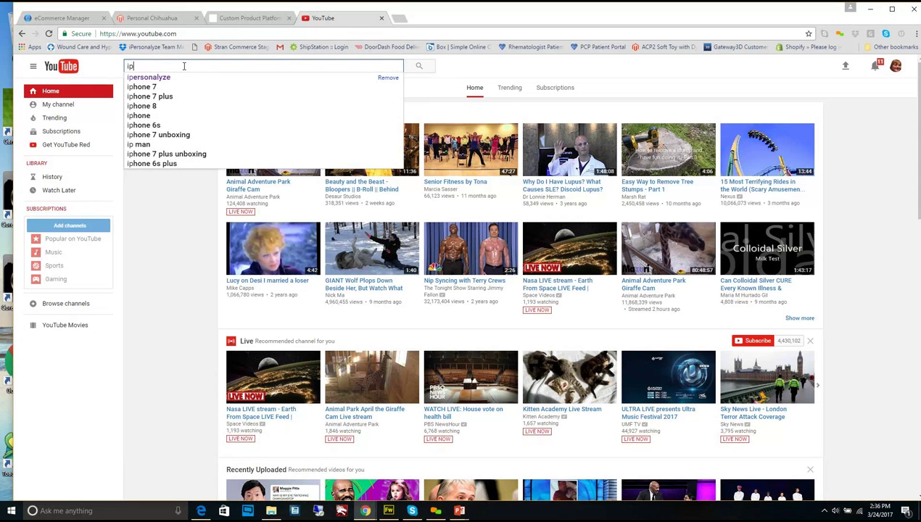
click(173, 78)
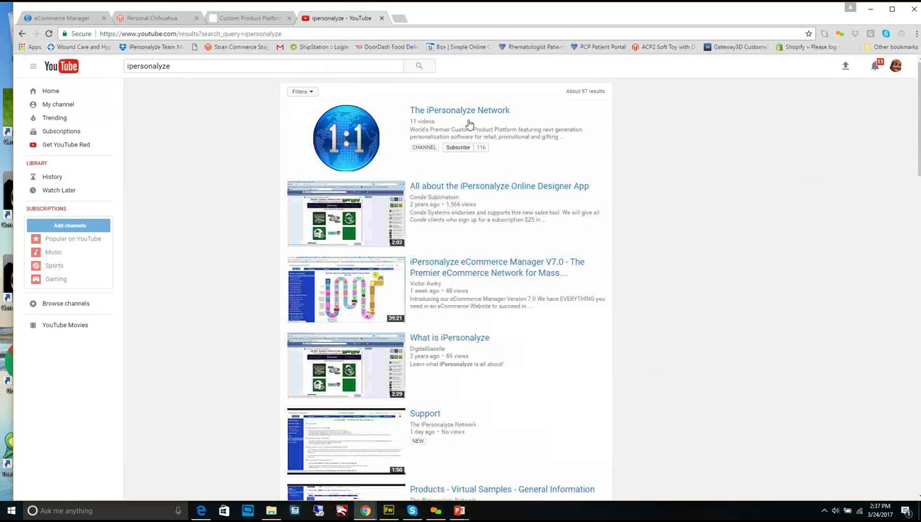
click(467, 113)
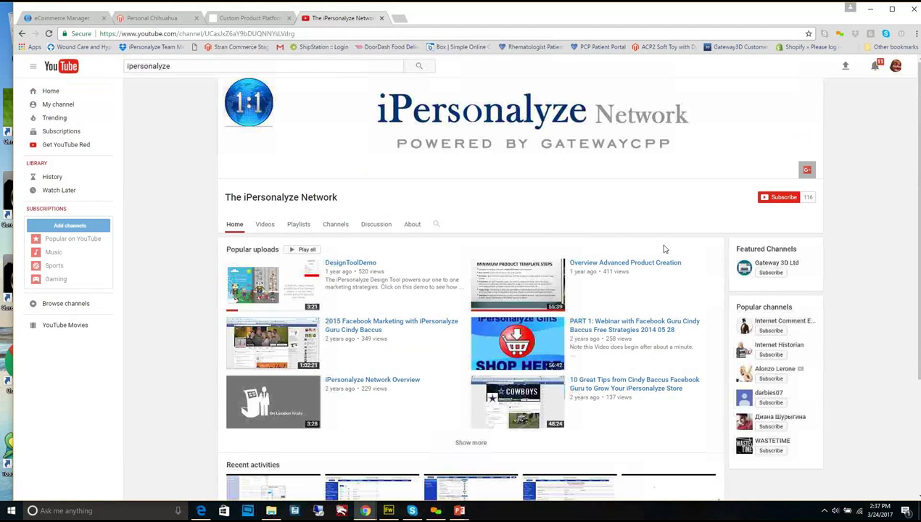
scroll(659, 260, down, 1)
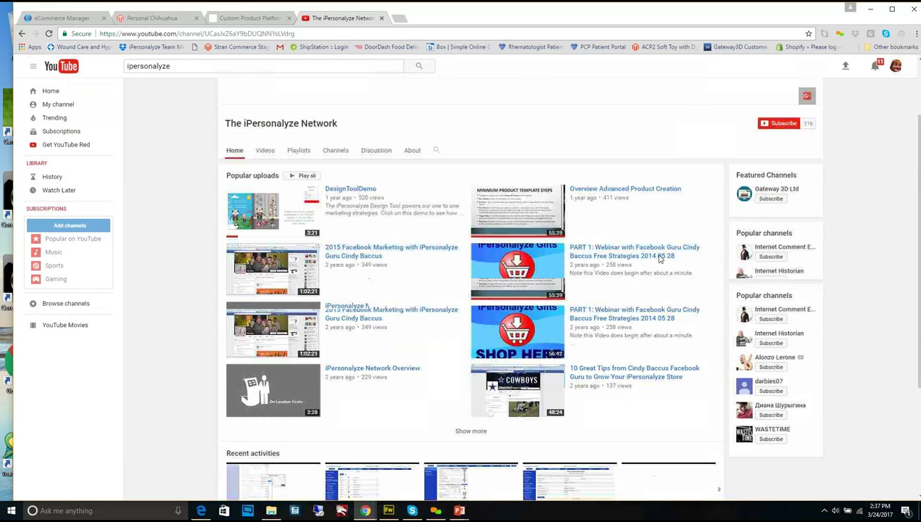
scroll(659, 260, up, 1)
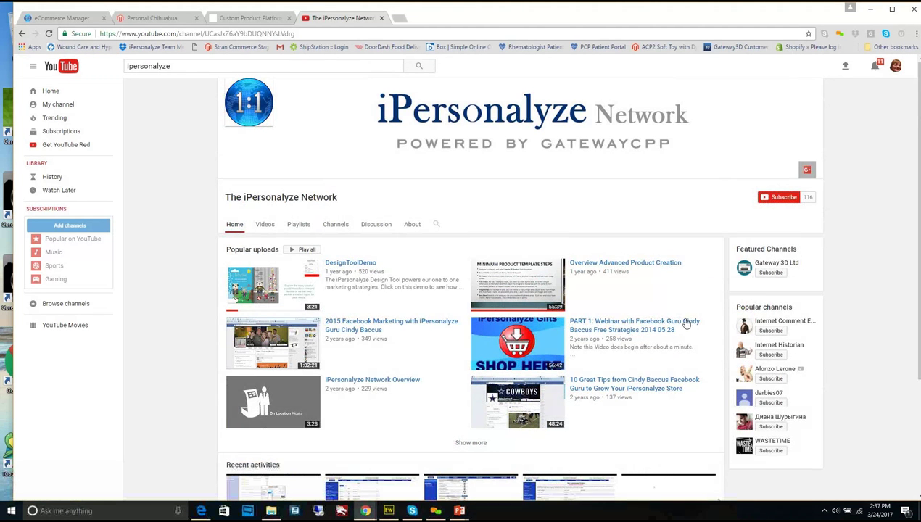
scroll(664, 308, down, 2)
scroll(664, 308, down, 1)
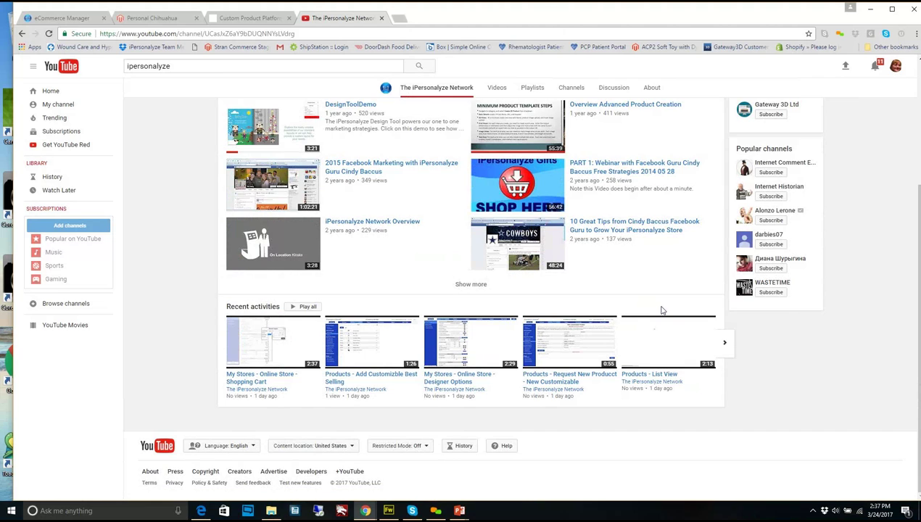
scroll(661, 310, up, 1)
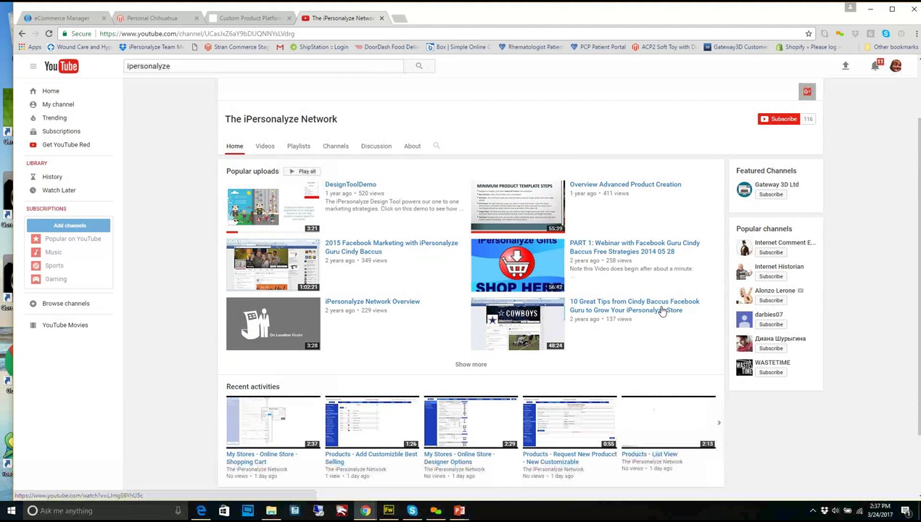
Show the channel's Videos tab and browse uploads from Support down to DesignToolDemo
click(264, 147)
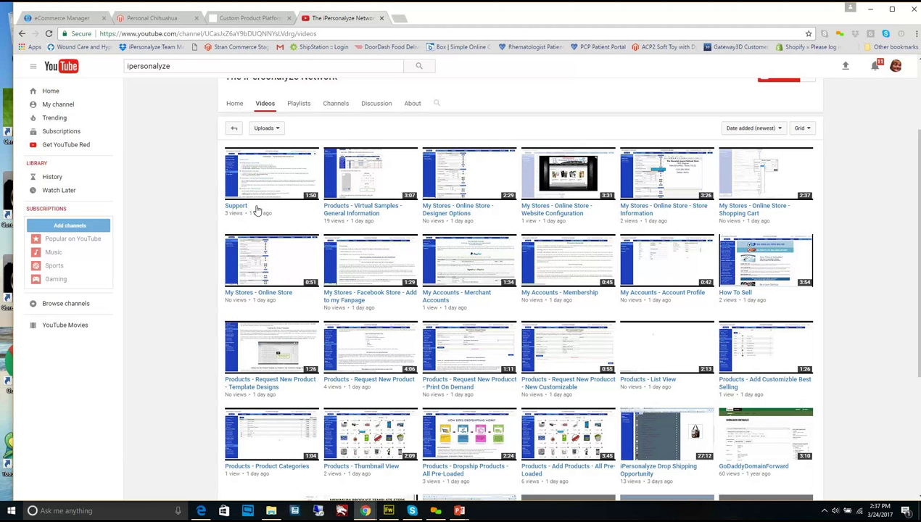
scroll(769, 229, down, 2)
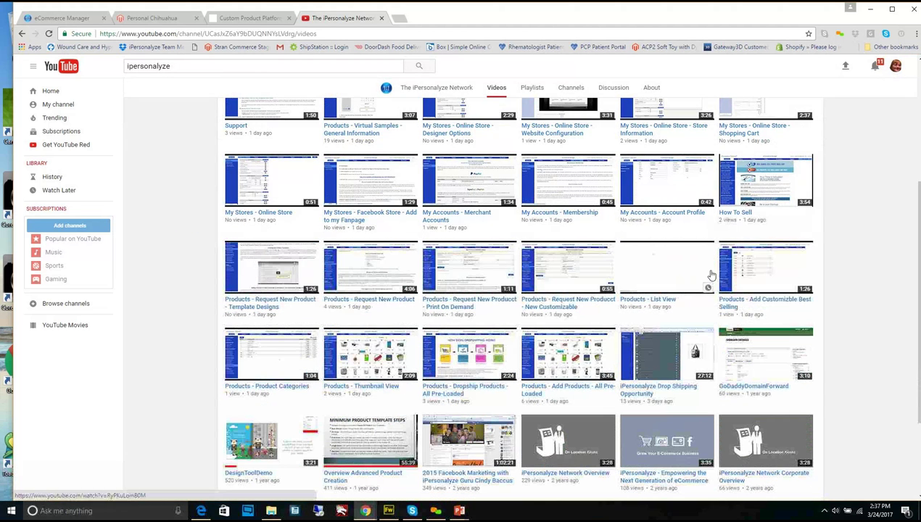
scroll(707, 272, down, 2)
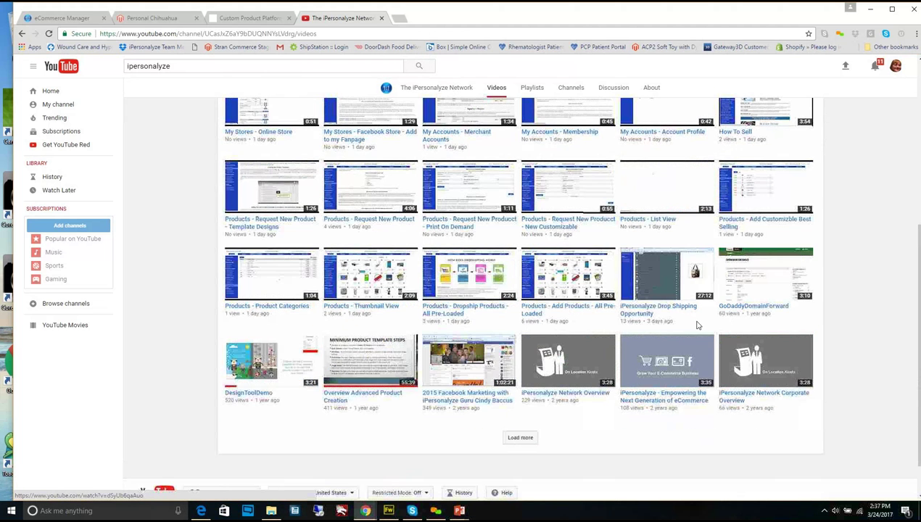
scroll(695, 323, down, 2)
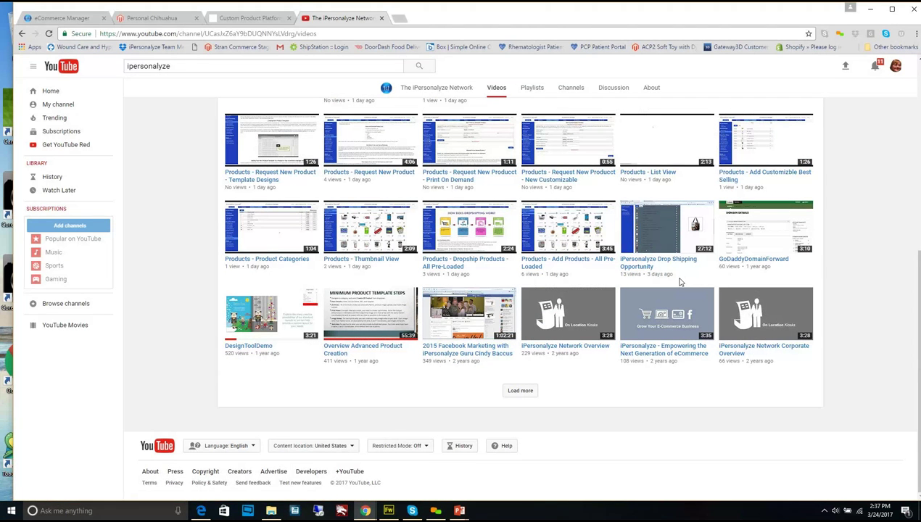
scroll(681, 281, up, 2)
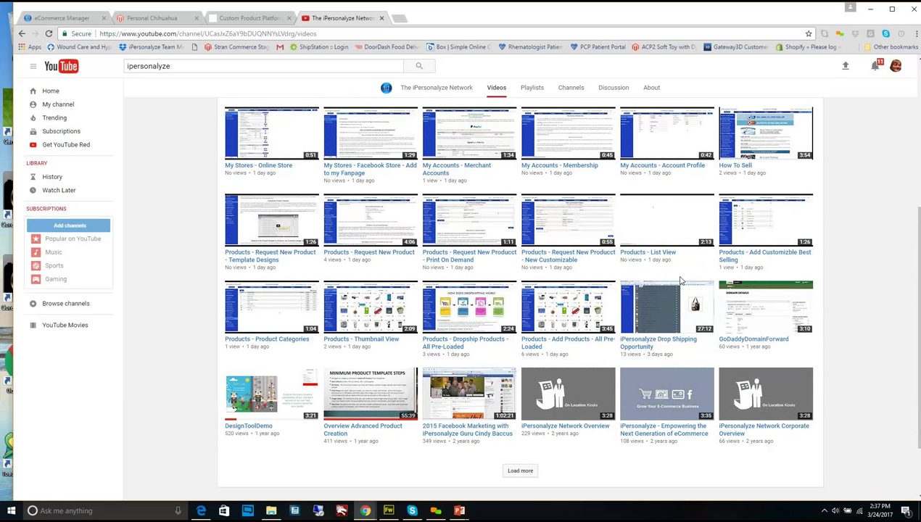
scroll(678, 283, up, 1)
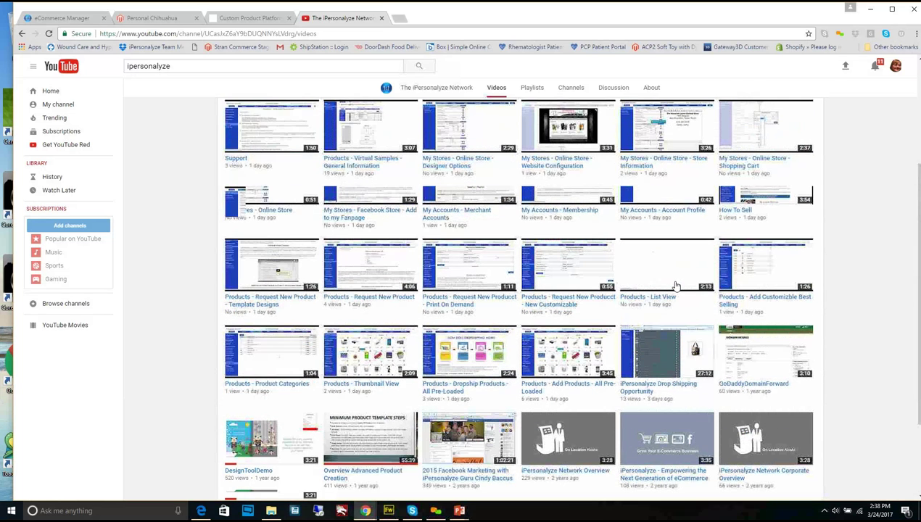
scroll(676, 287, up, 2)
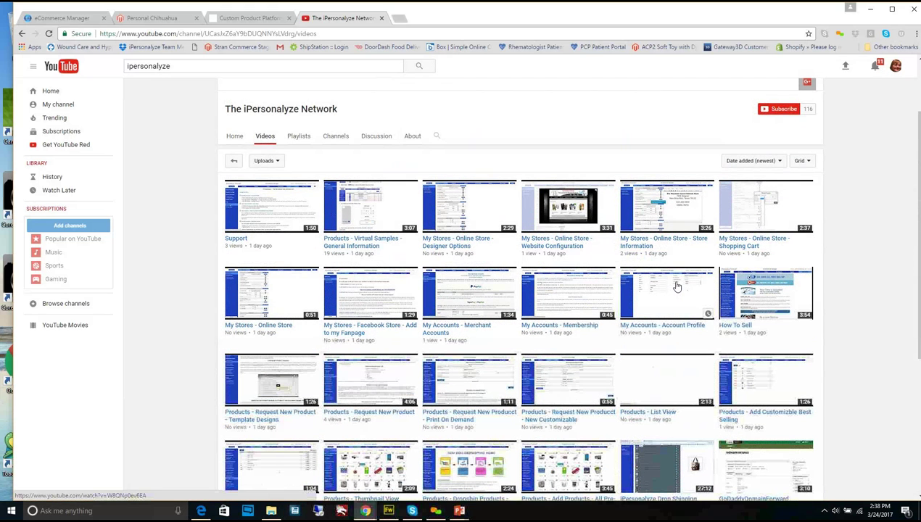
scroll(676, 287, down, 4)
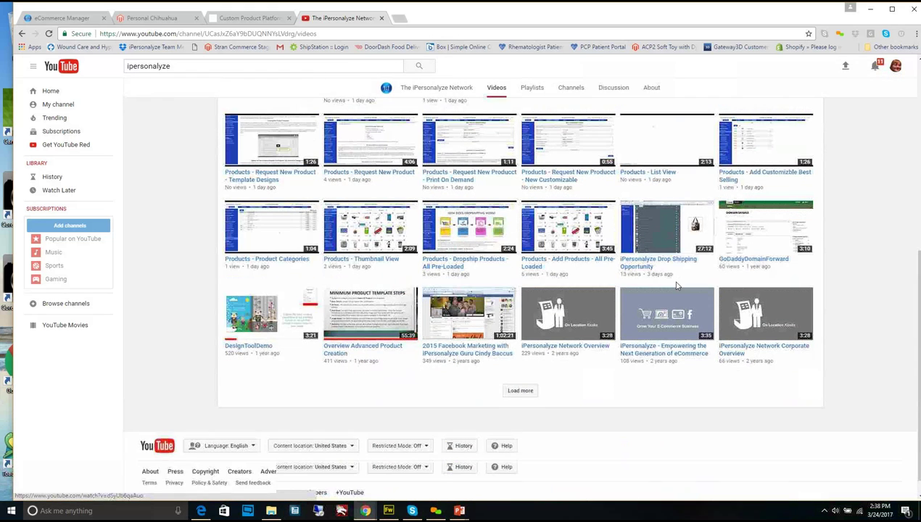
scroll(676, 287, up, 2)
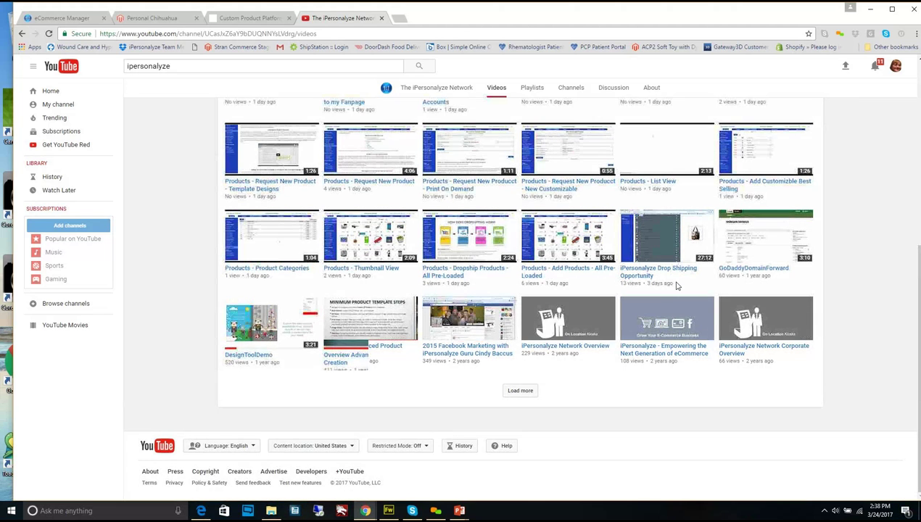
scroll(676, 286, up, 4)
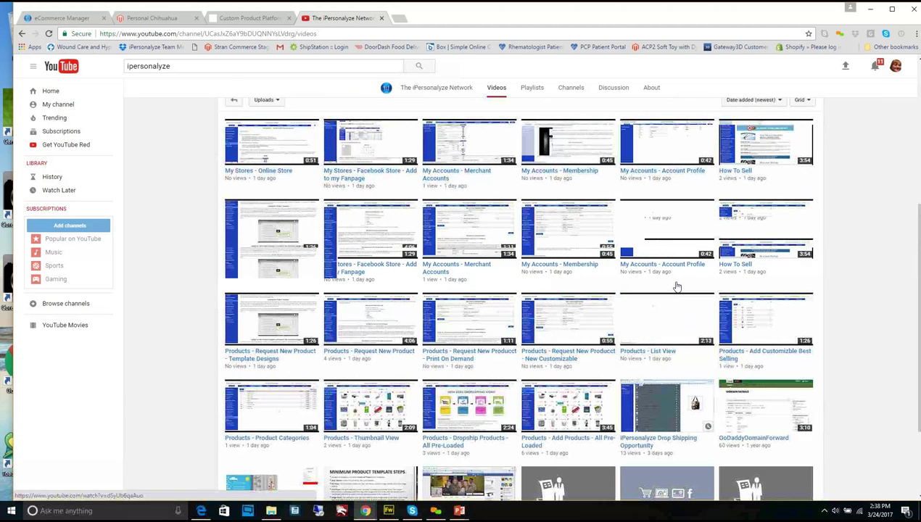